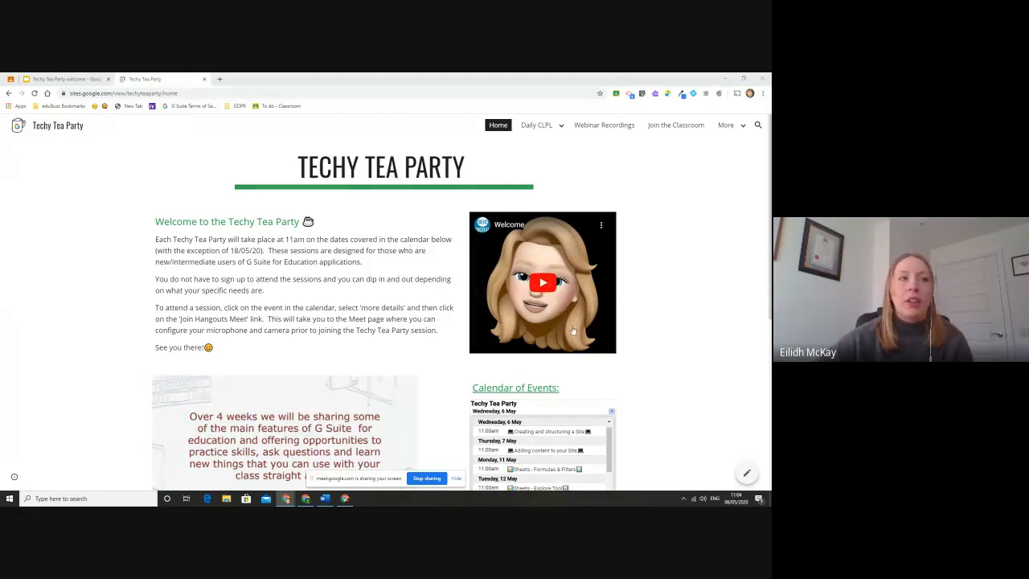
Scroll through the published Techy Tea Party home page, then go to the Daily CLPL page.
scroll(622, 320, down, 1)
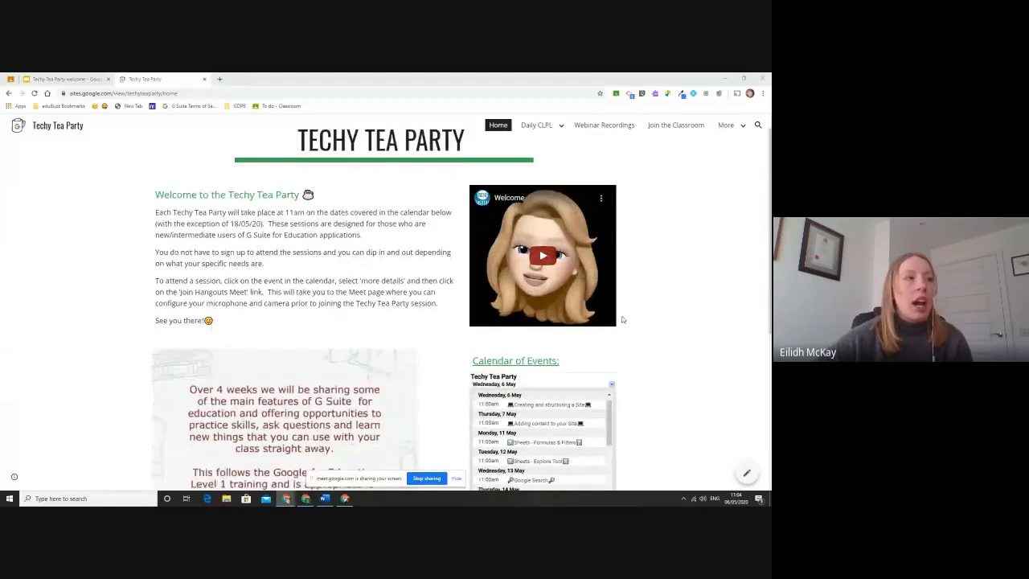
scroll(622, 320, down, 3)
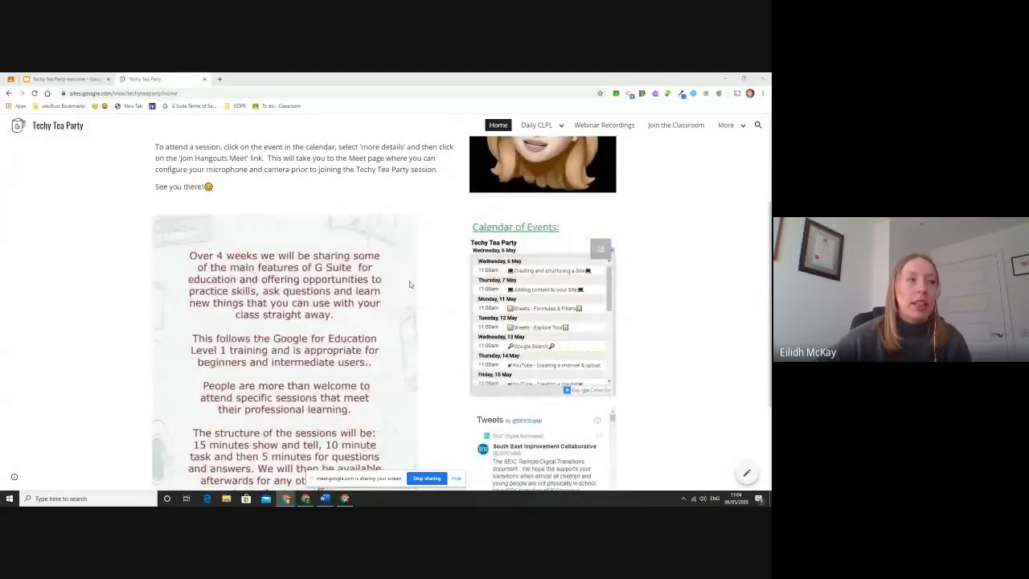
scroll(296, 282, down, 2)
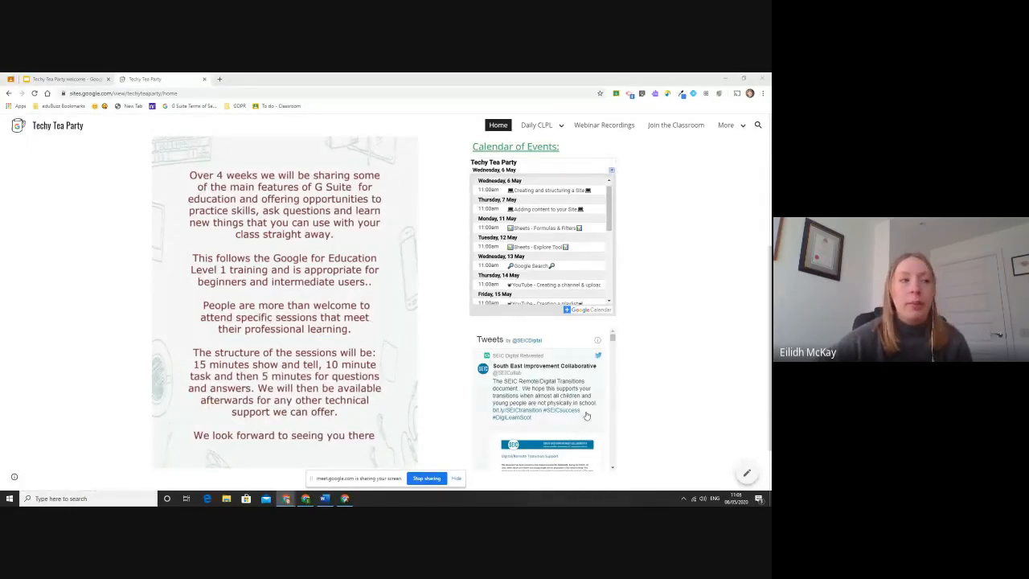
scroll(650, 390, down, 1)
scroll(649, 390, down, 1)
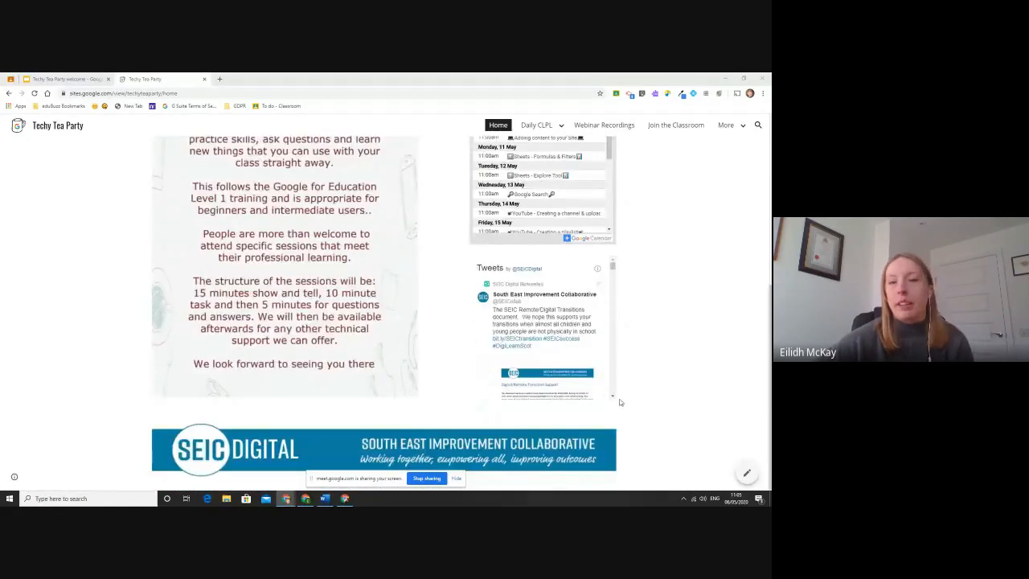
scroll(605, 441, up, 8)
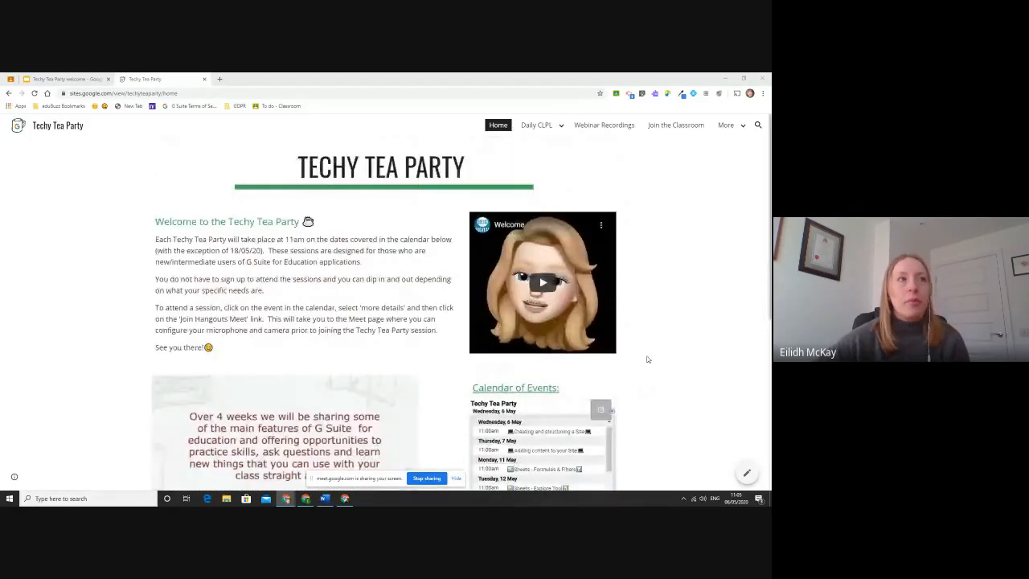
click(553, 126)
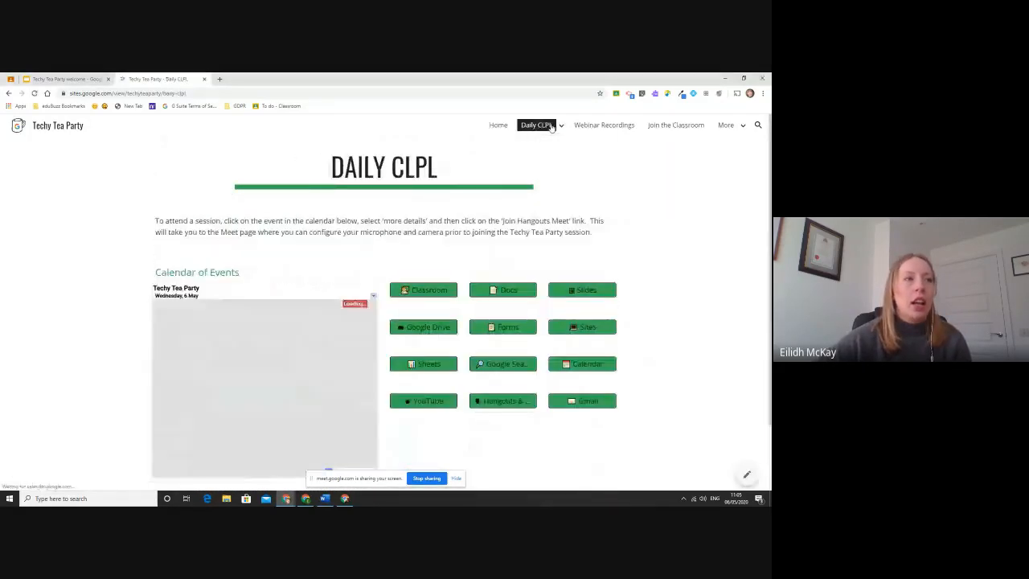
Return from Daily CLPL to the Techy Tea Party Home page using the navigation bar.
scroll(662, 231, down, 3)
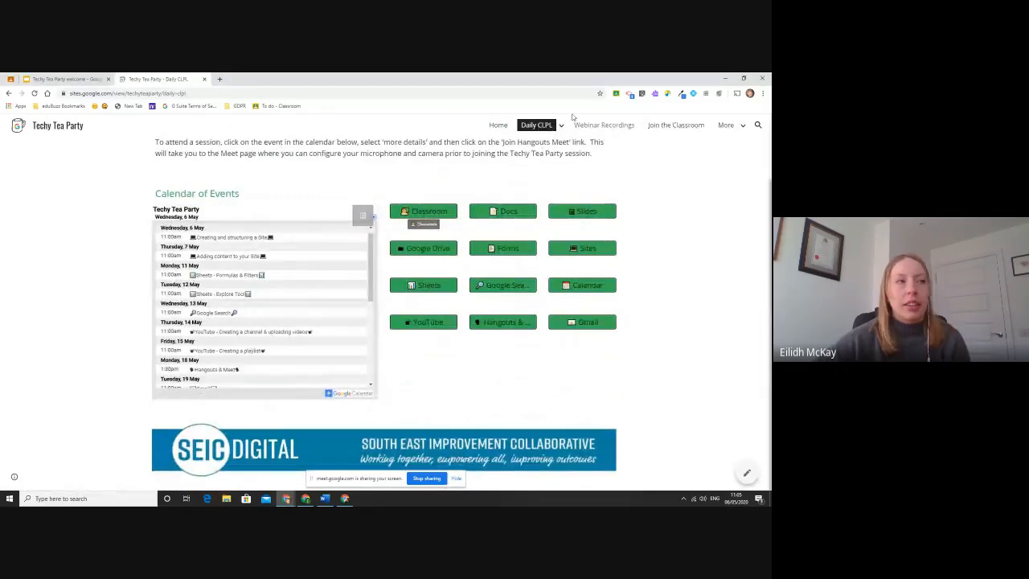
scroll(561, 178, up, 2)
mouse_move(560, 125)
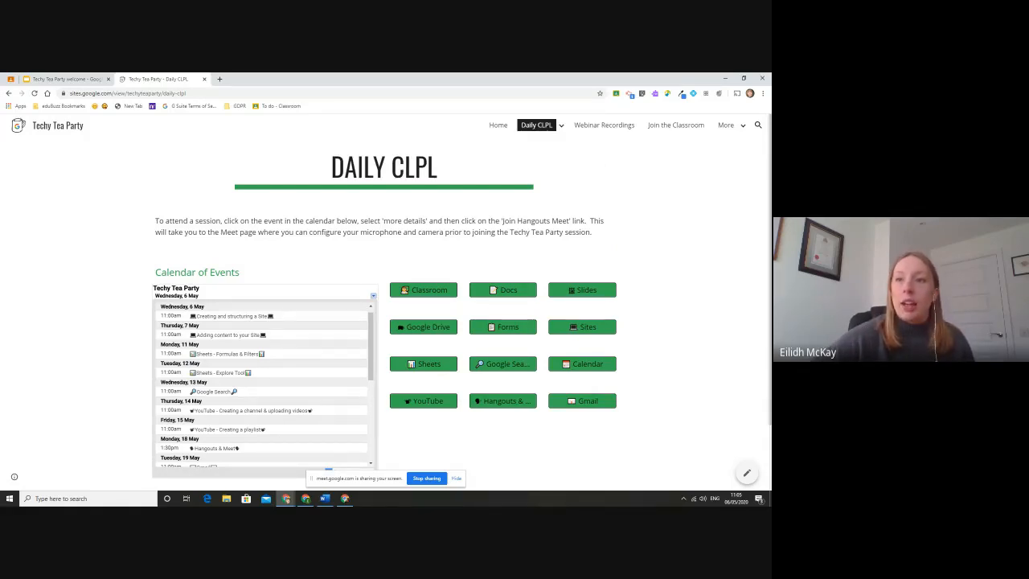
key(alt+Tab)
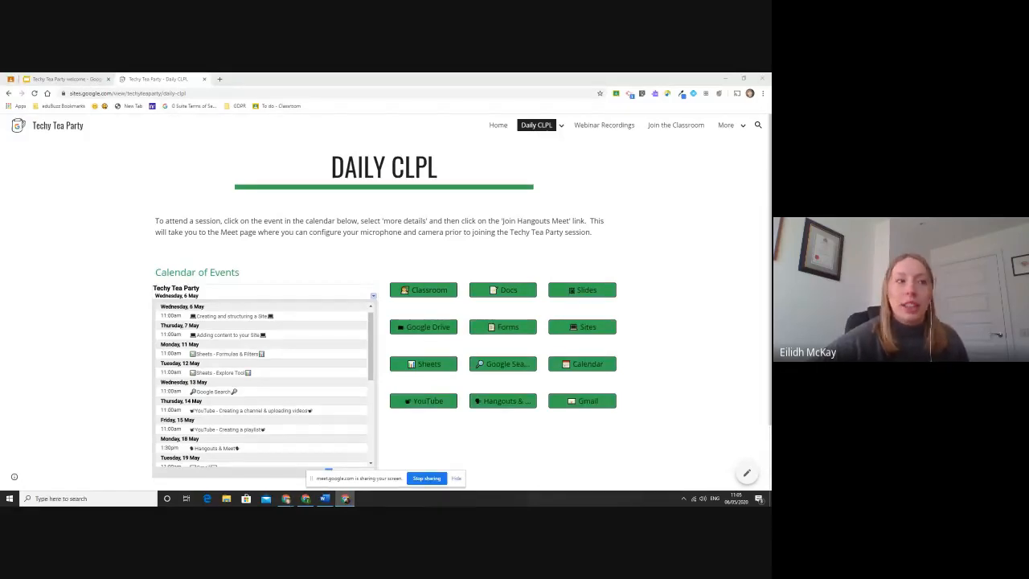
click(500, 126)
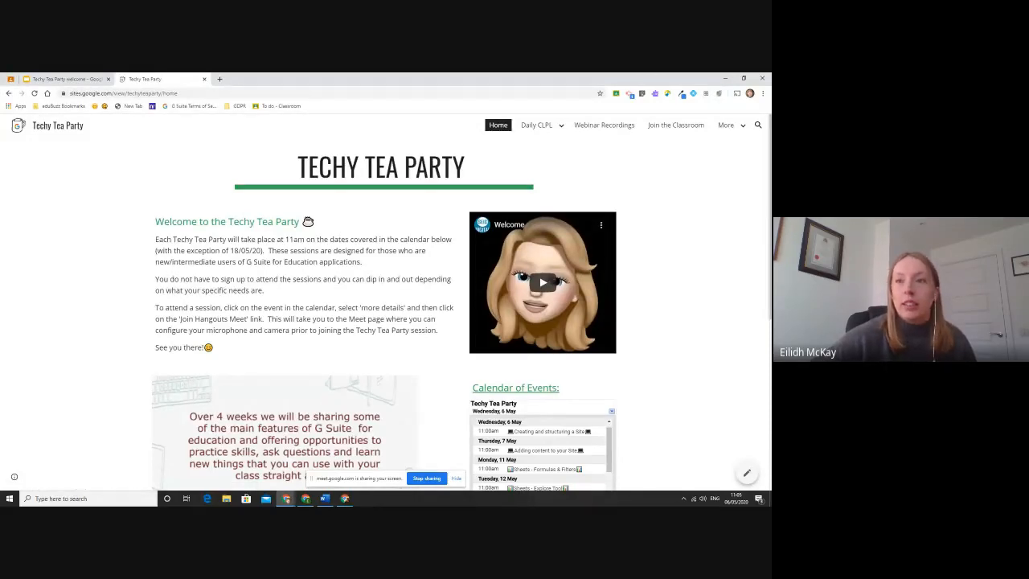
key(alt+Tab)
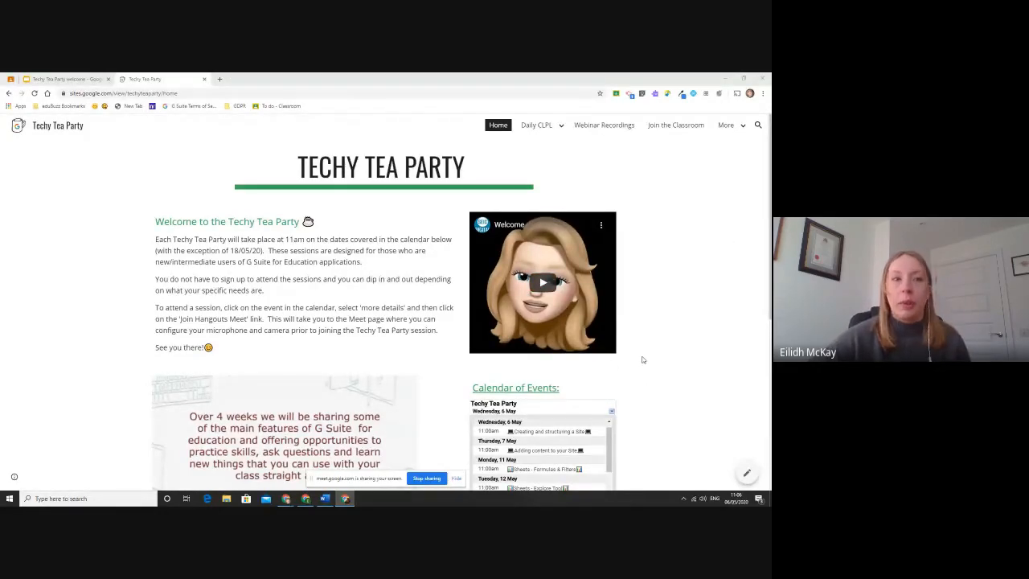
Put the home page into edit mode and select the welcome text and Welcome video.
click(747, 475)
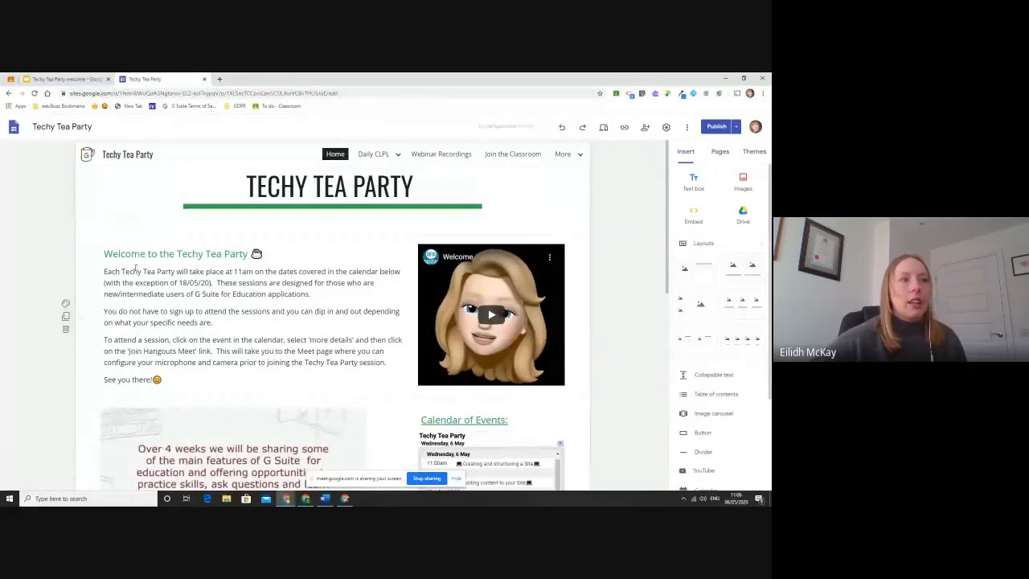
click(302, 297)
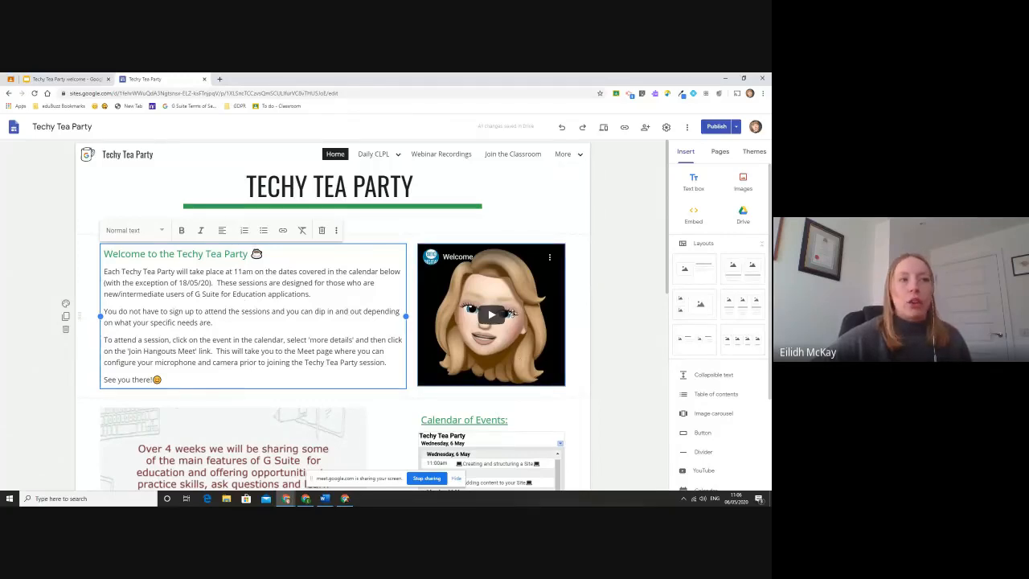
click(518, 339)
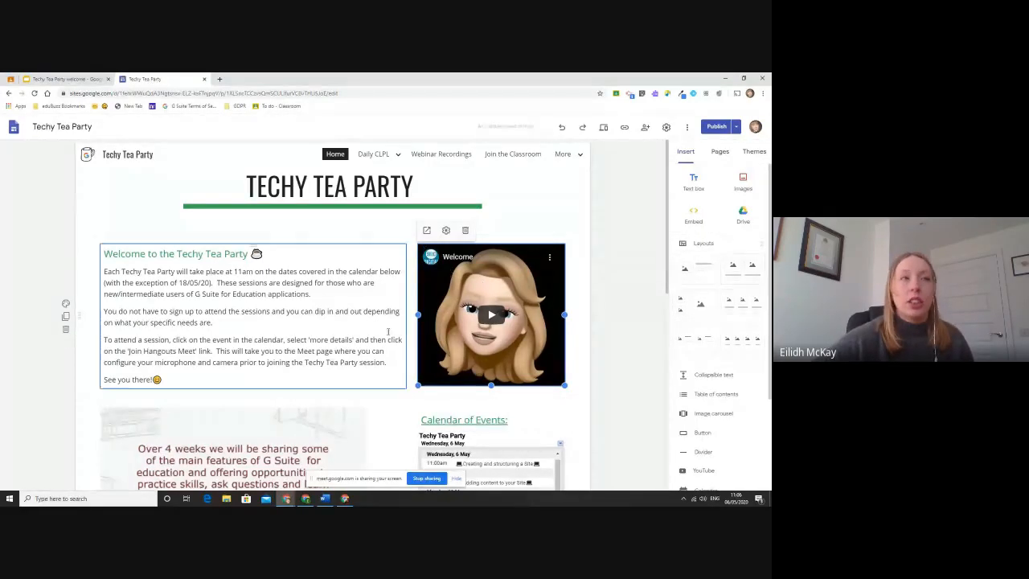
scroll(456, 339, down, 2)
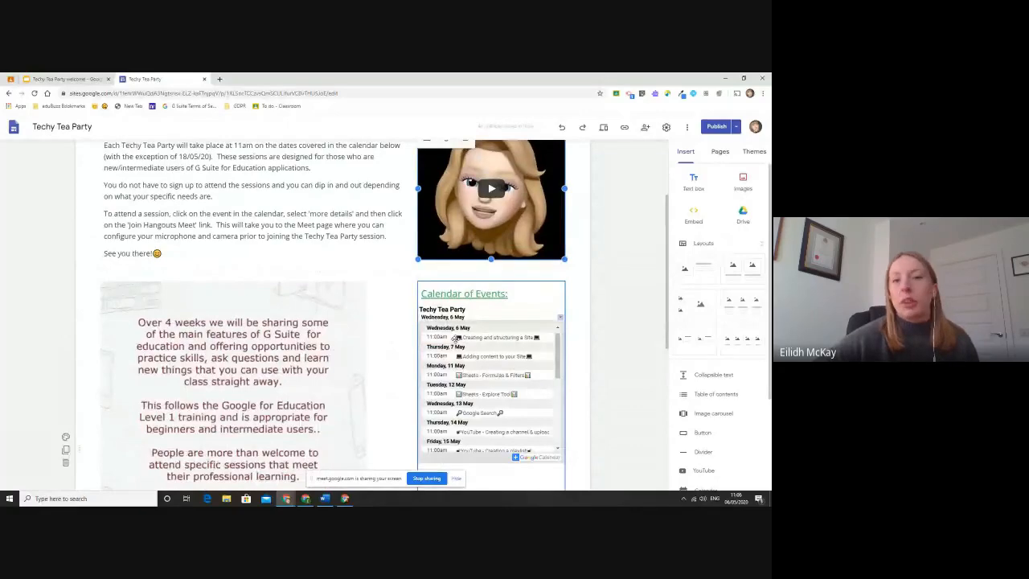
scroll(455, 339, down, 1)
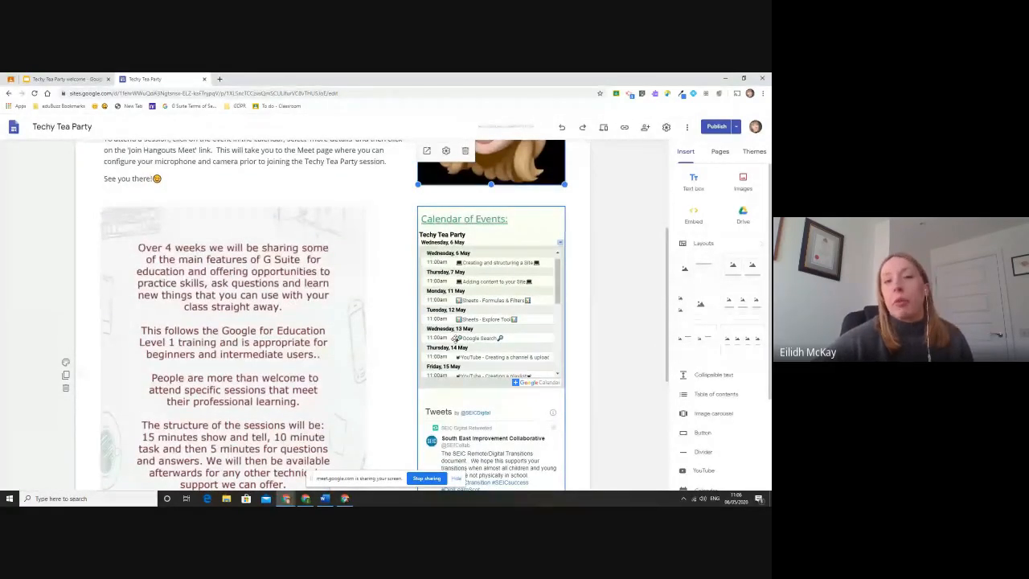
scroll(389, 274, down, 2)
scroll(389, 274, down, 2)
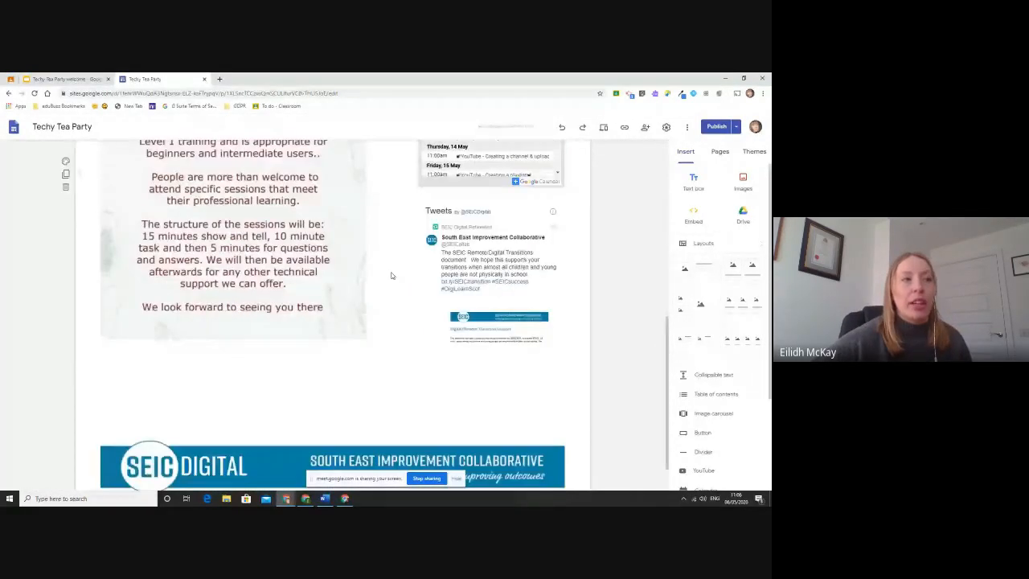
scroll(426, 261, up, 5)
scroll(426, 261, up, 2)
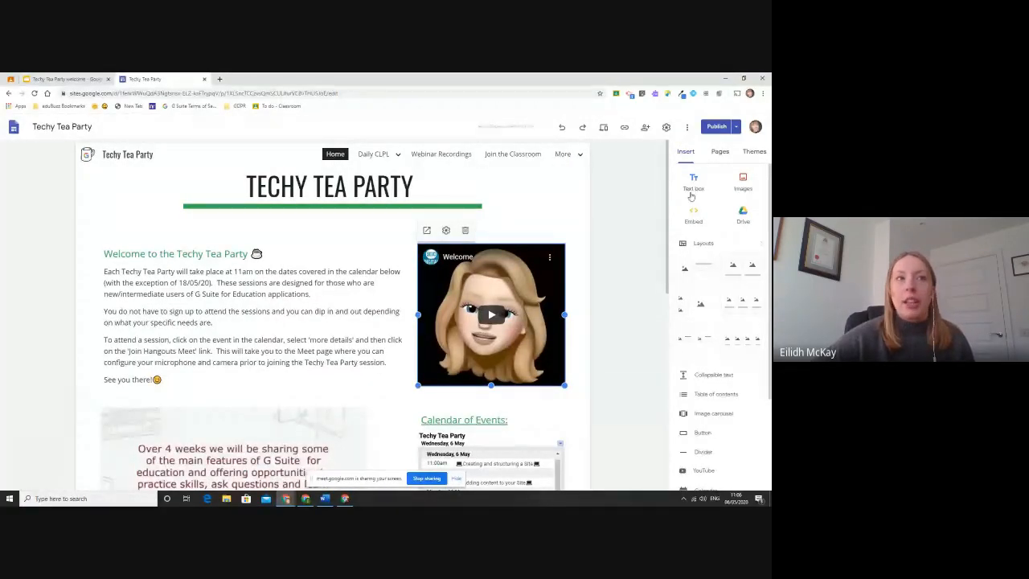
Zoom in the editor and drag the Welcome video's bottom edge down to make it taller.
key(ctrl+plus)
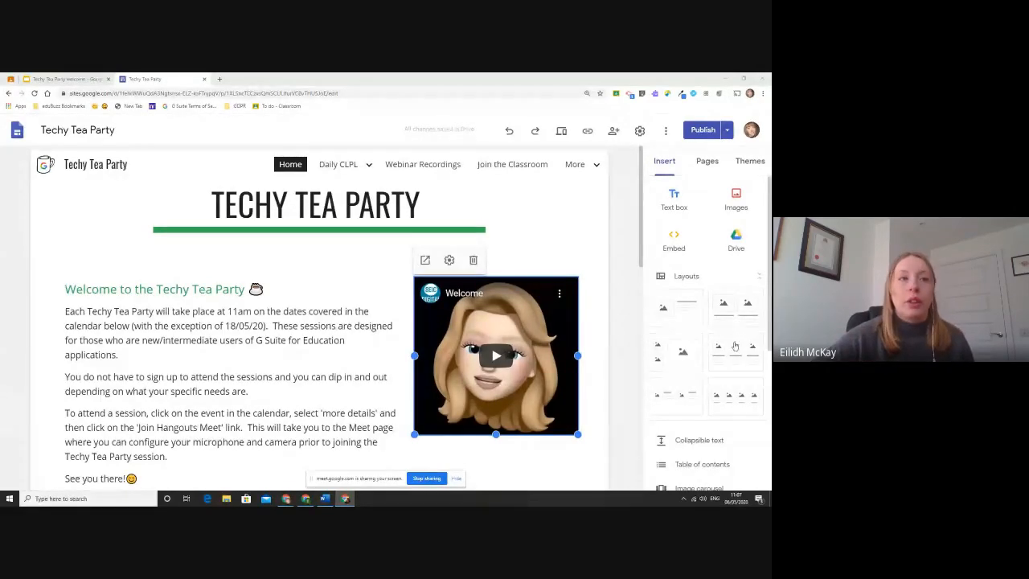
scroll(715, 268, down, 1)
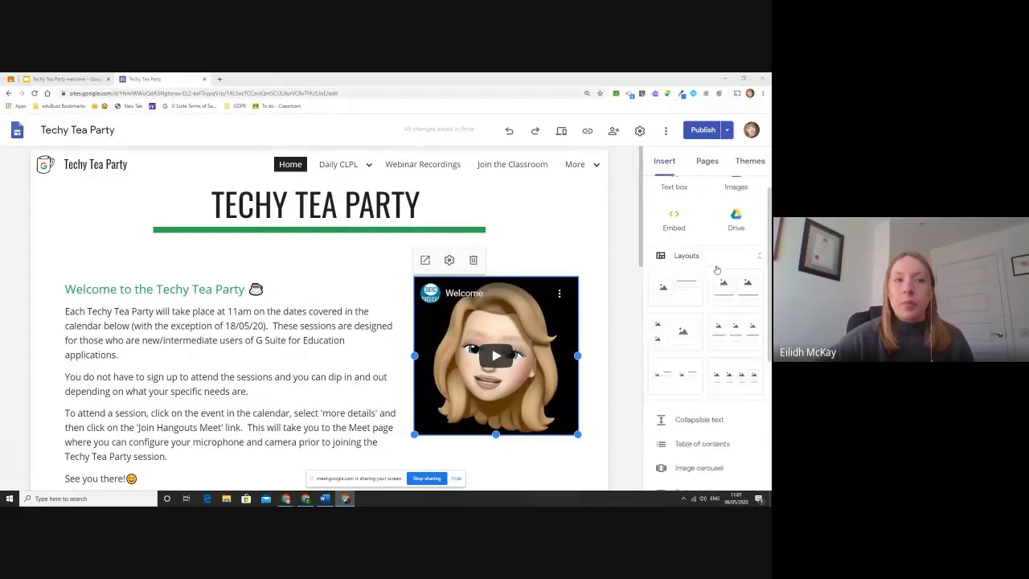
scroll(711, 243, up, 1)
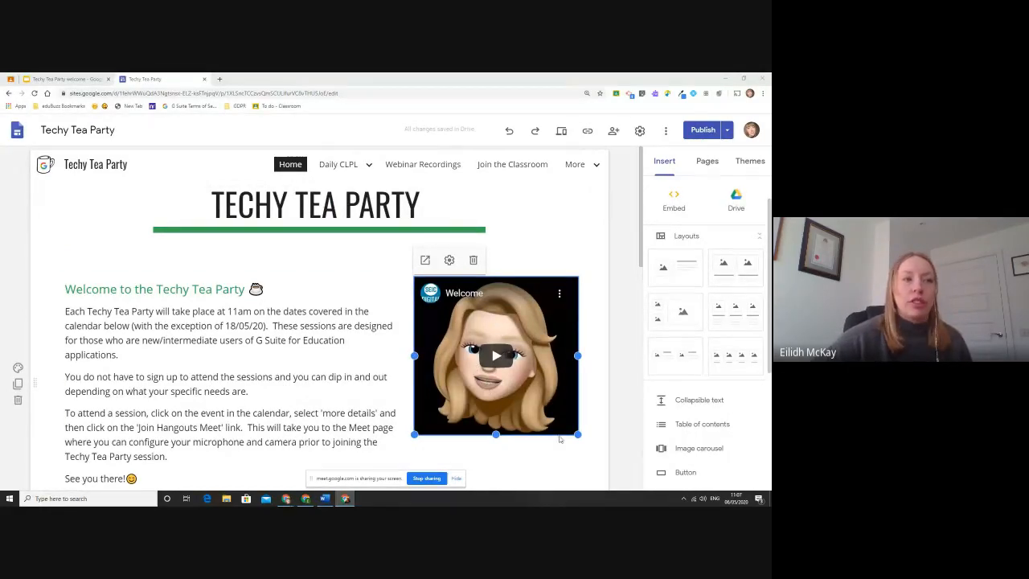
drag(577, 435, 581, 451)
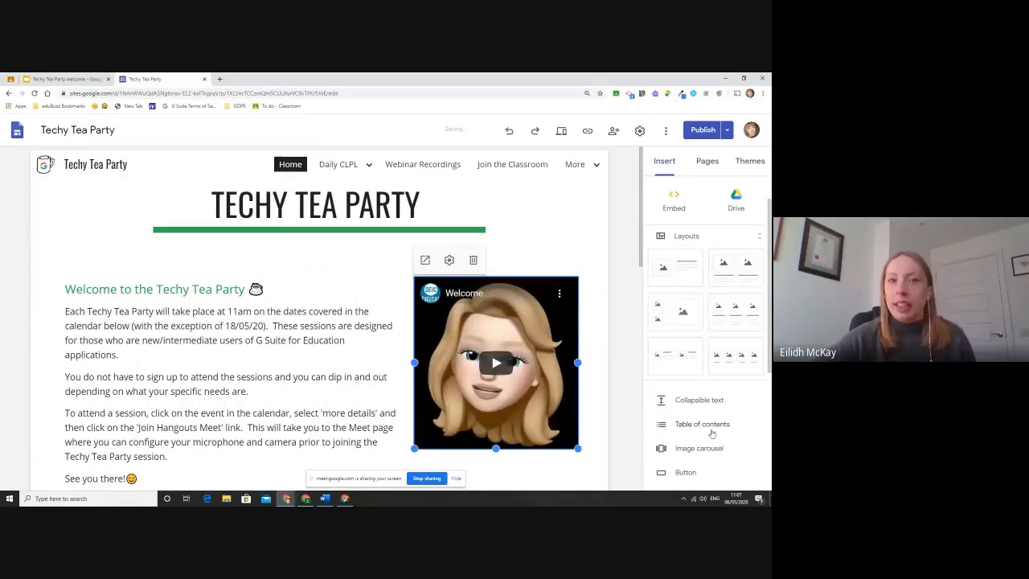
scroll(719, 414, down, 3)
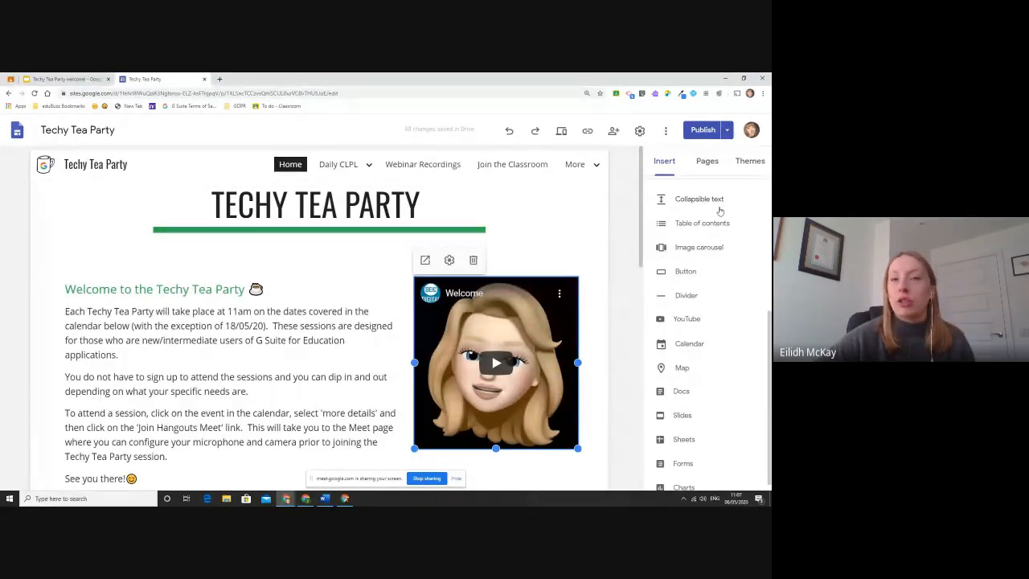
scroll(719, 214, down, 1)
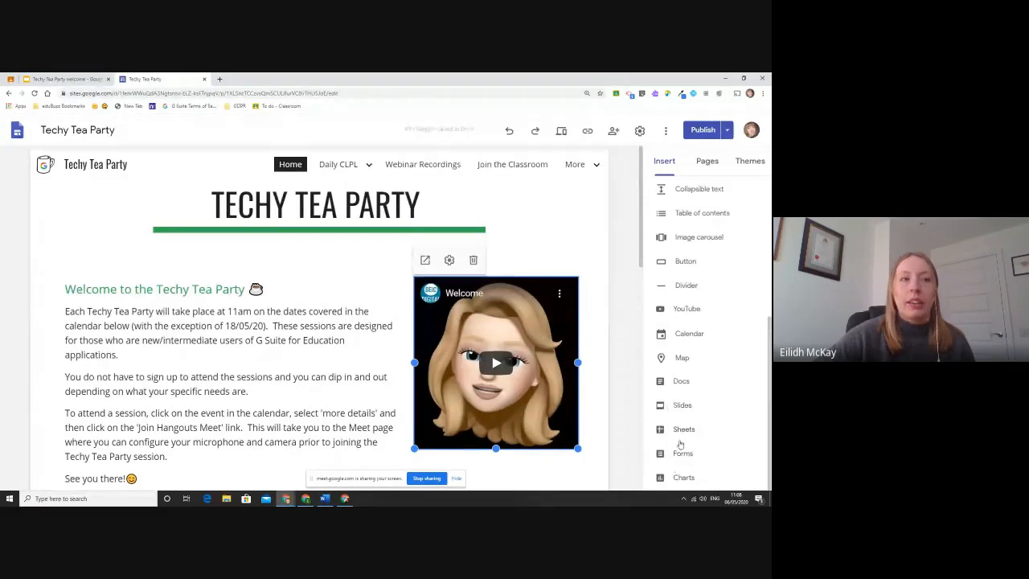
scroll(712, 384, up, 5)
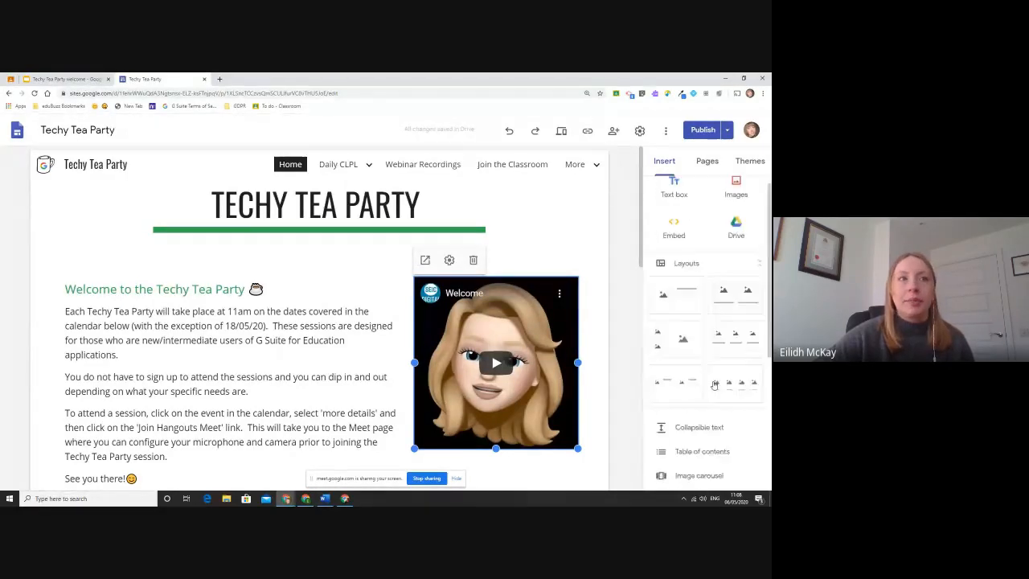
Check the pages list, then try the Aristotle and Simple themes, settling back on Aristotle.
click(710, 162)
mouse_move(326, 168)
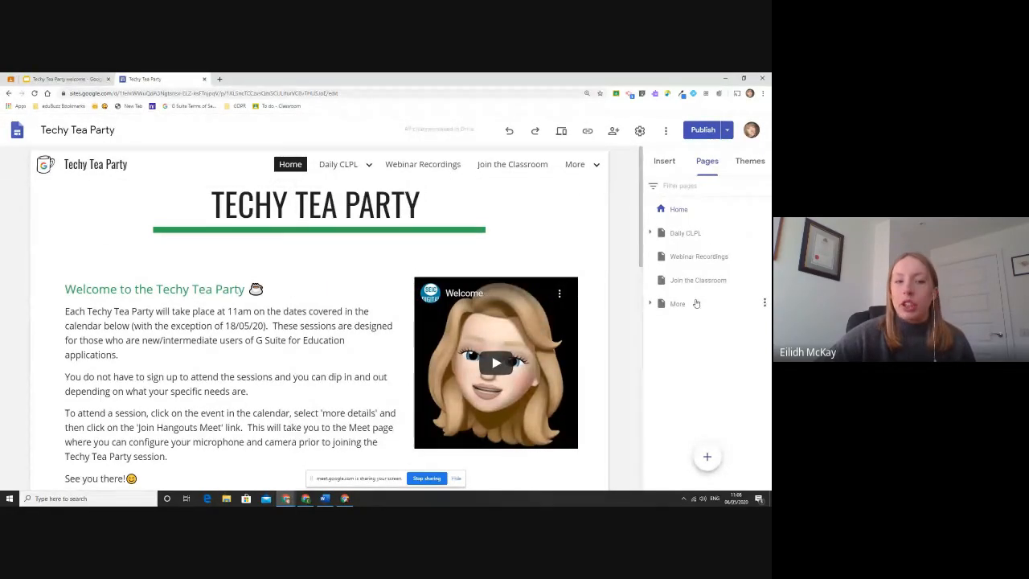
click(750, 161)
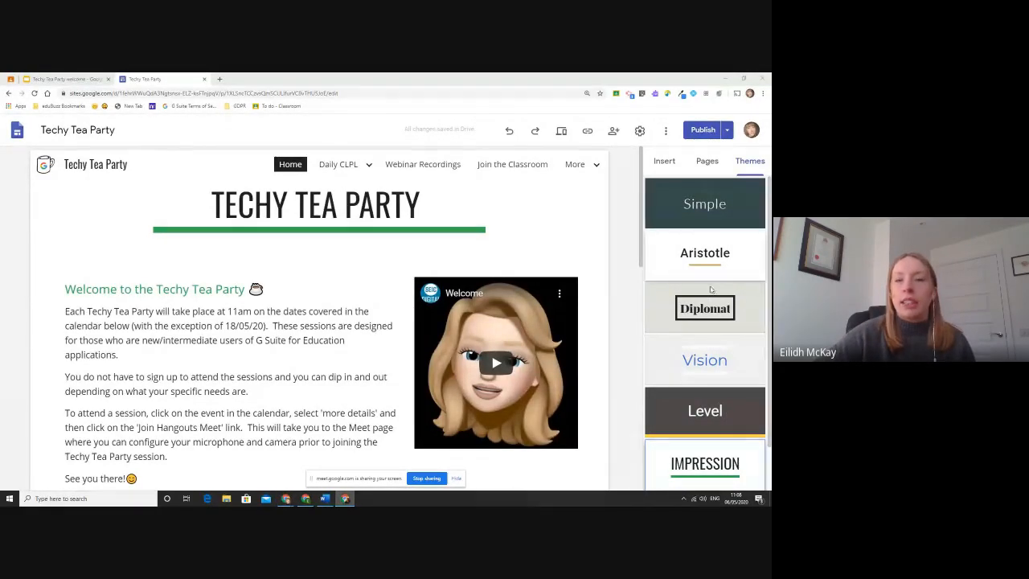
click(708, 253)
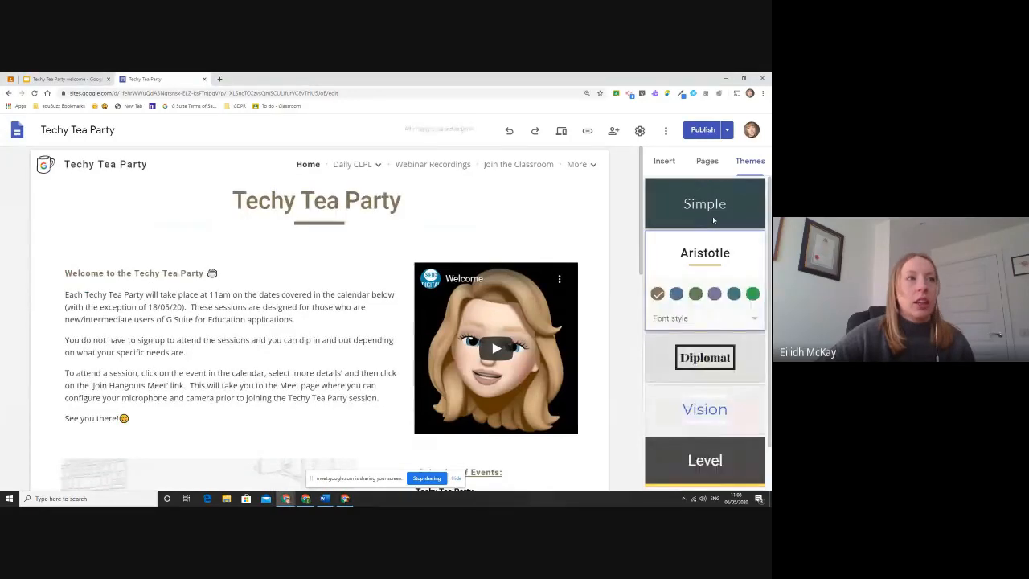
click(707, 210)
click(723, 320)
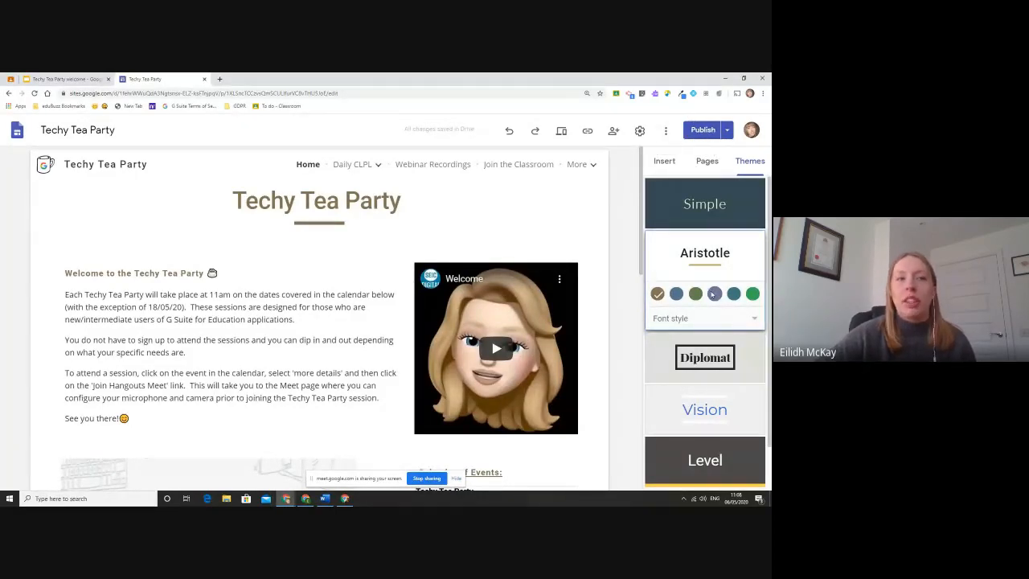
Apply the Impression theme to the site, then open a new blank browser tab.
scroll(720, 418, down, 1)
click(721, 452)
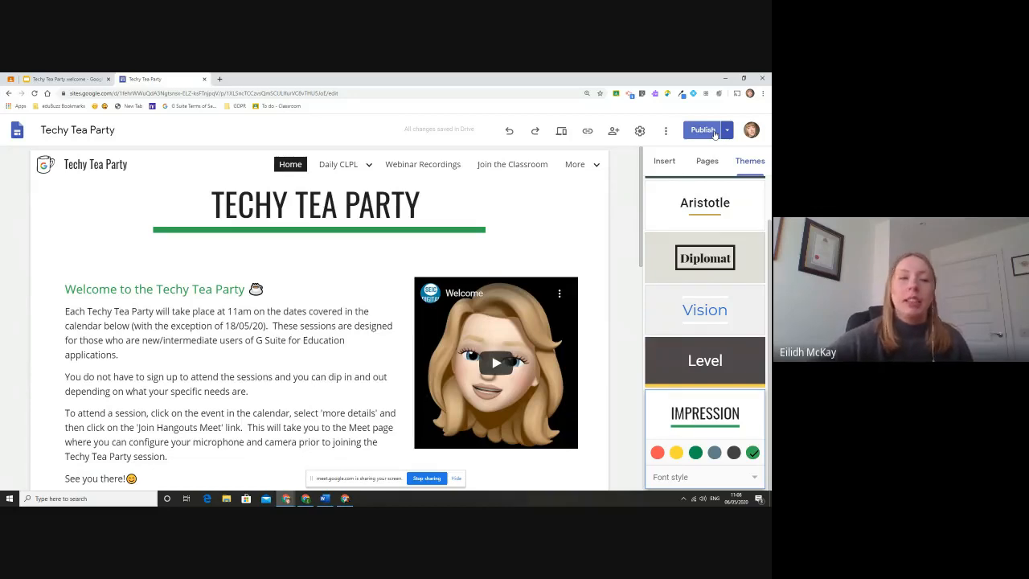
click(461, 483)
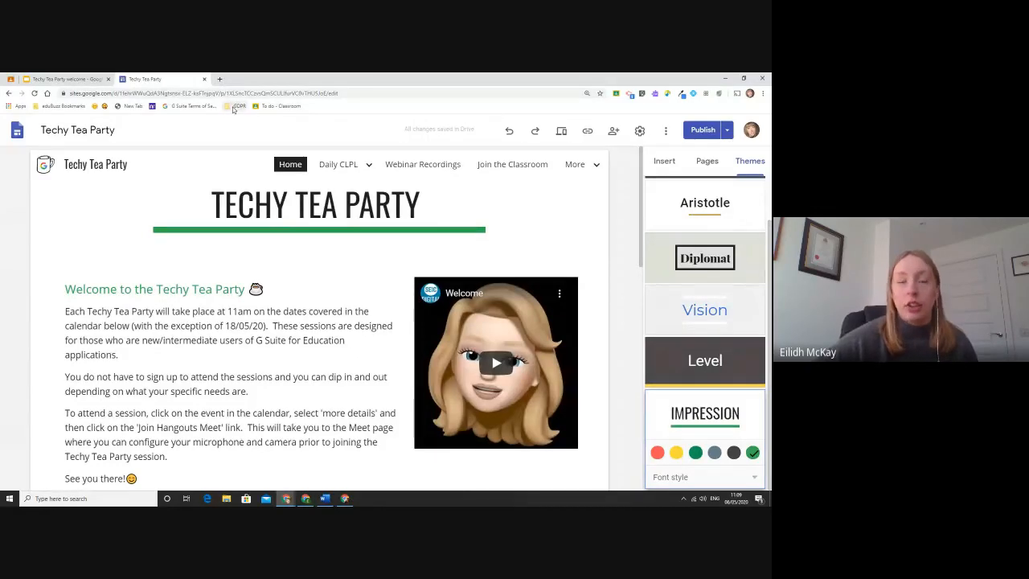
click(221, 79)
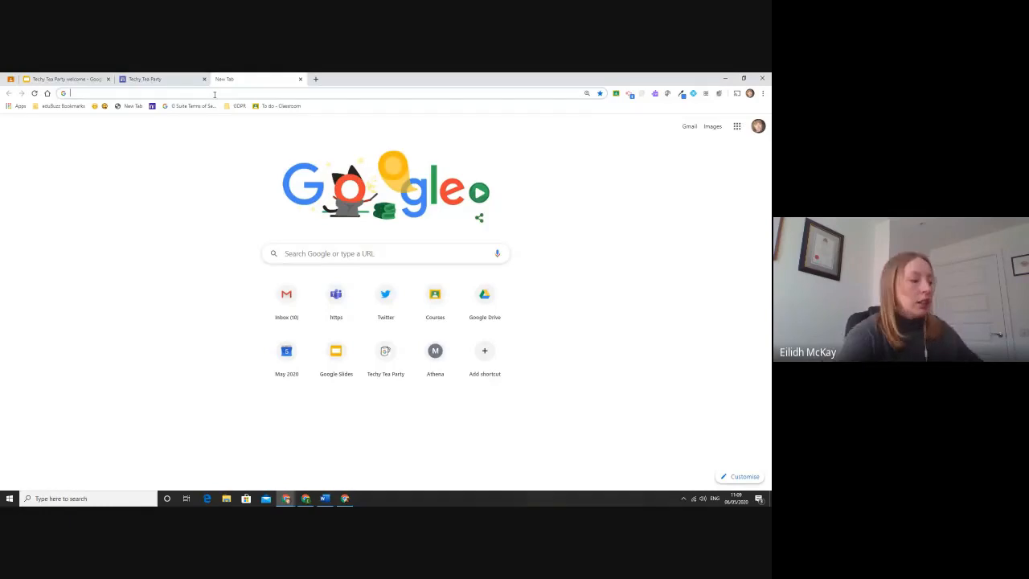
Enter site.new in the new tab's address bar to create a new Google Site.
text(site.new)
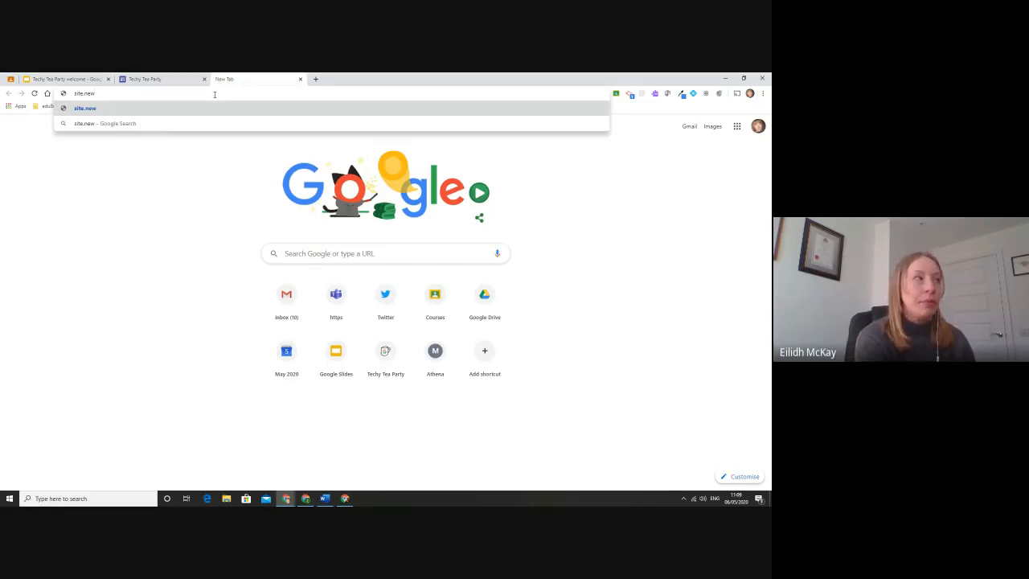
key(Return)
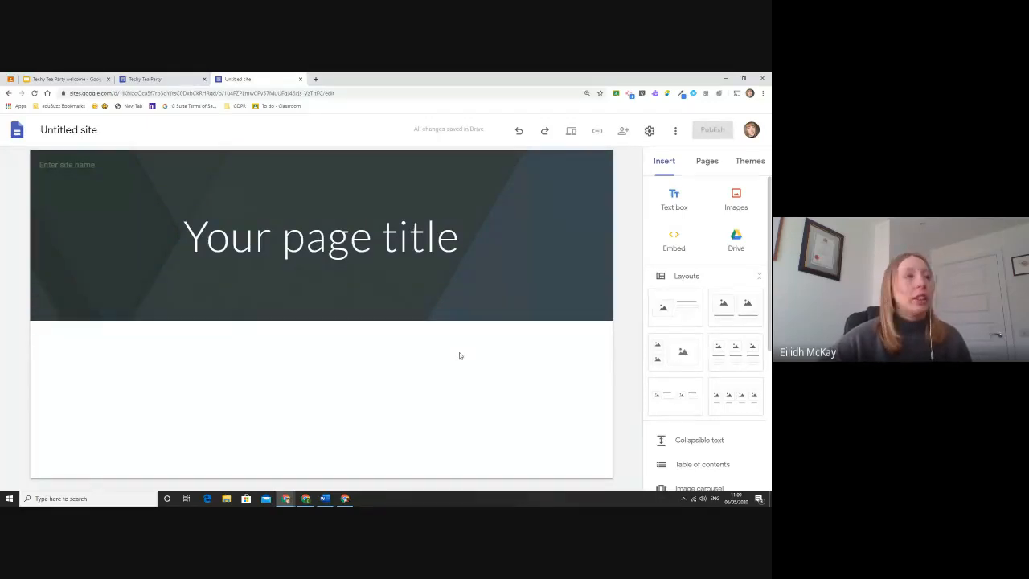
Look back at the Techy Tea Party editor for reference, then return to the untitled site.
click(145, 79)
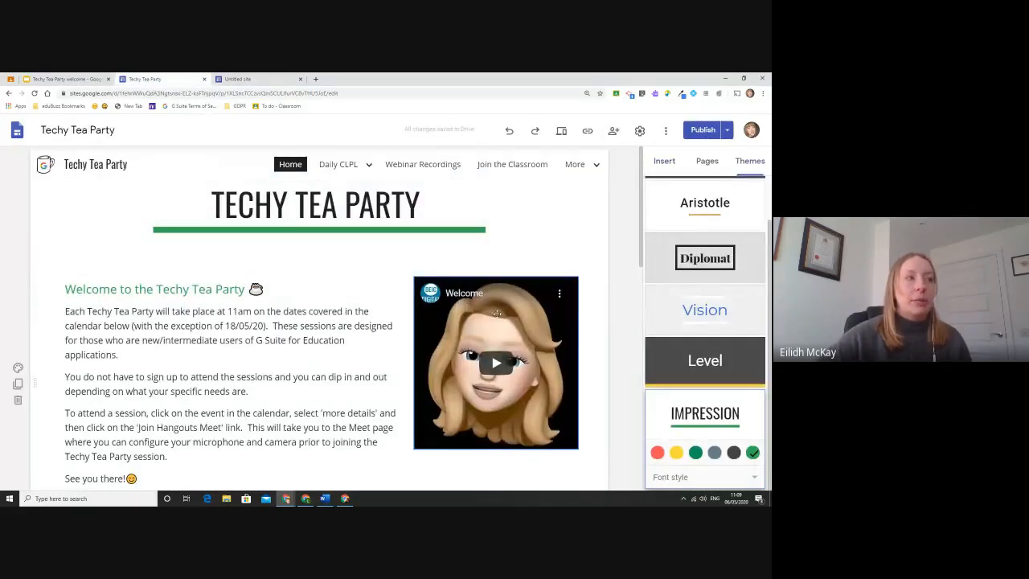
scroll(279, 333, down, 3)
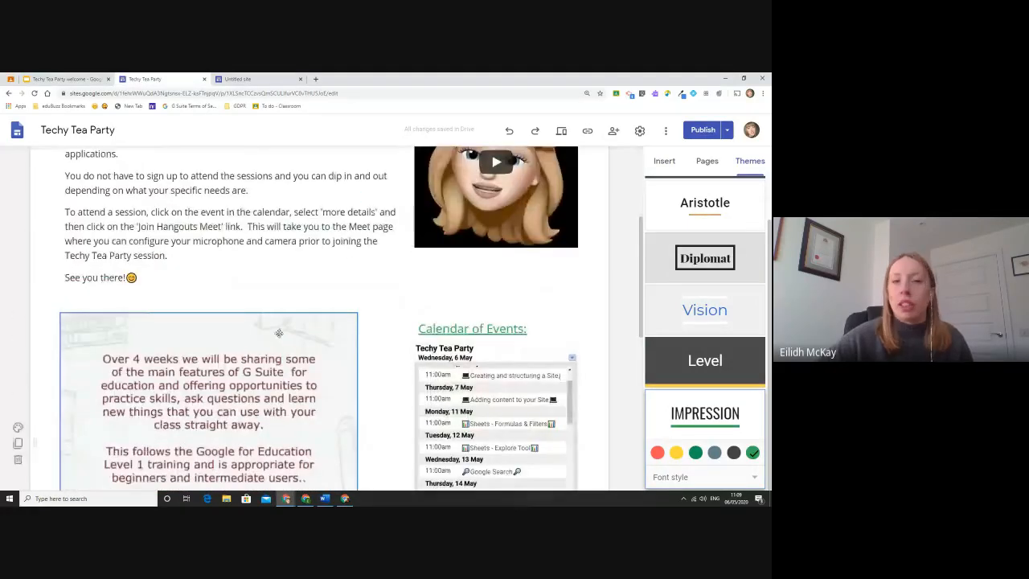
scroll(279, 333, up, 3)
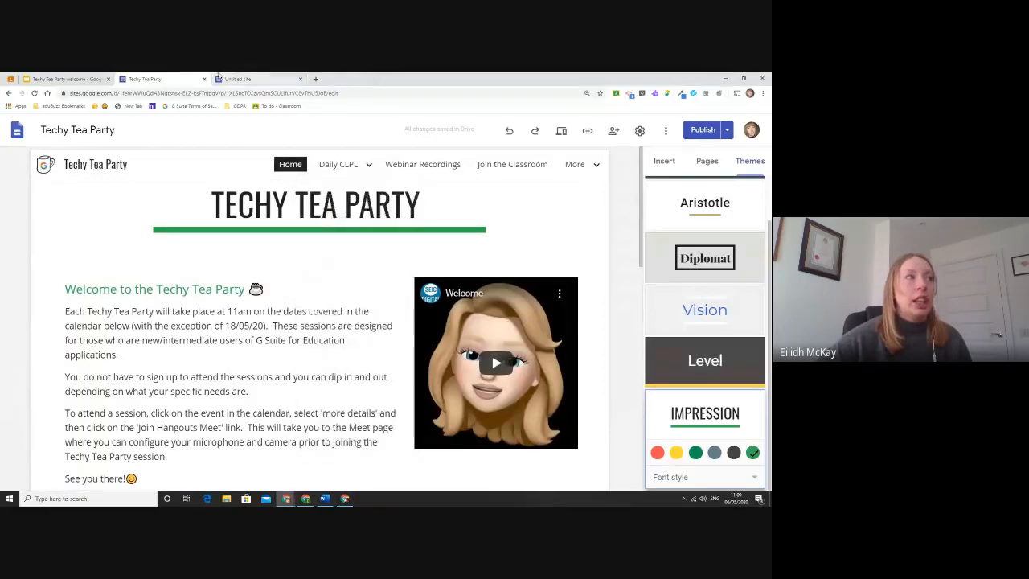
click(237, 79)
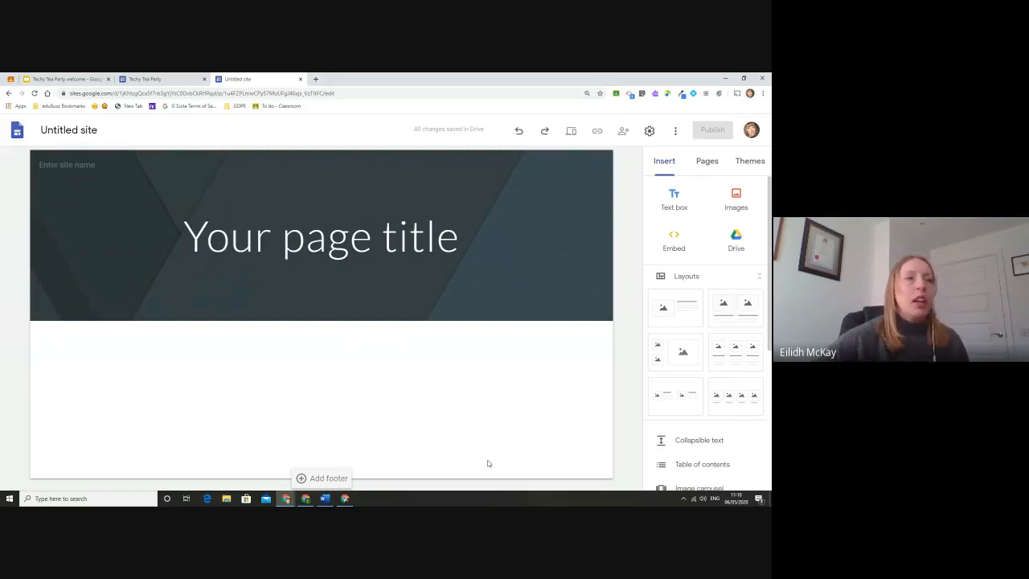
Replace the placeholder page title 'Your page title' with 'Welcome!'.
mouse_move(317, 291)
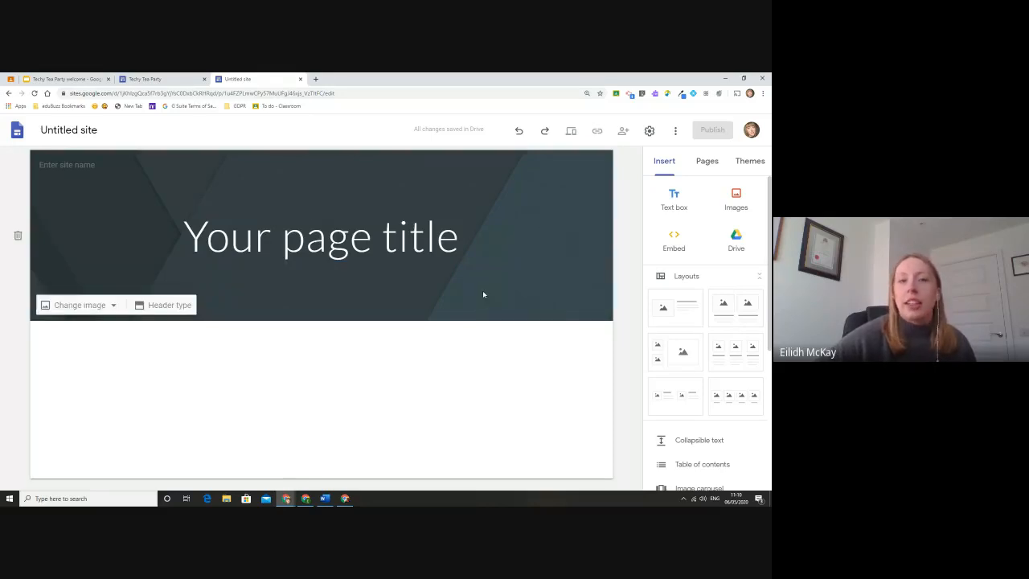
click(401, 251)
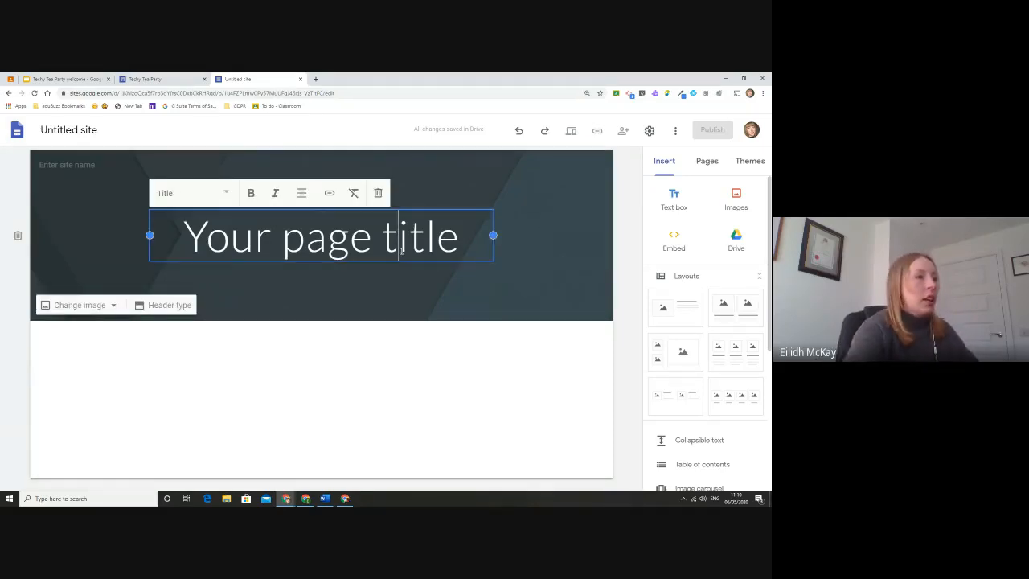
drag(460, 240, 160, 240)
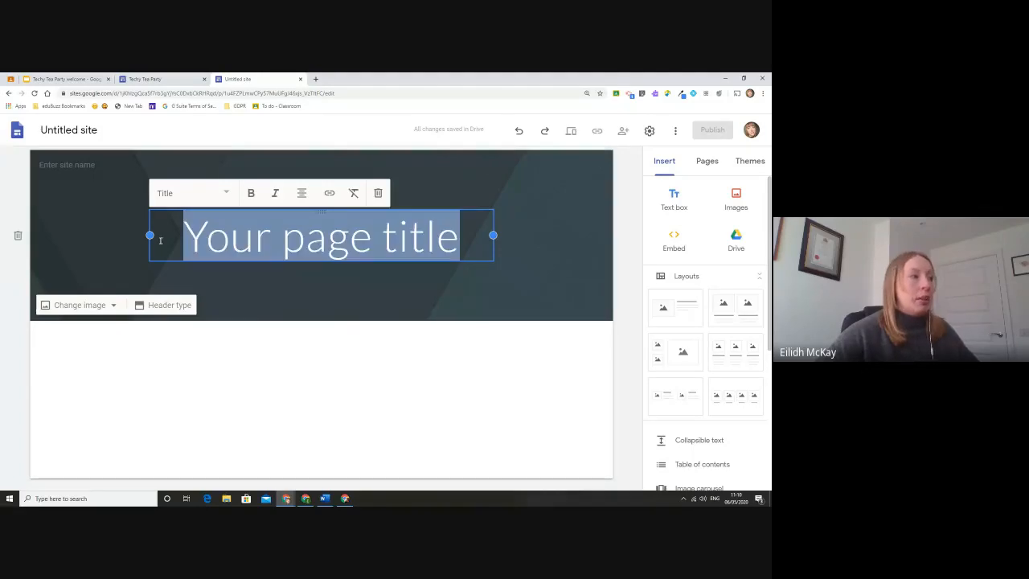
text(Welcom)
key(BackSpace)
key(BackSpace)
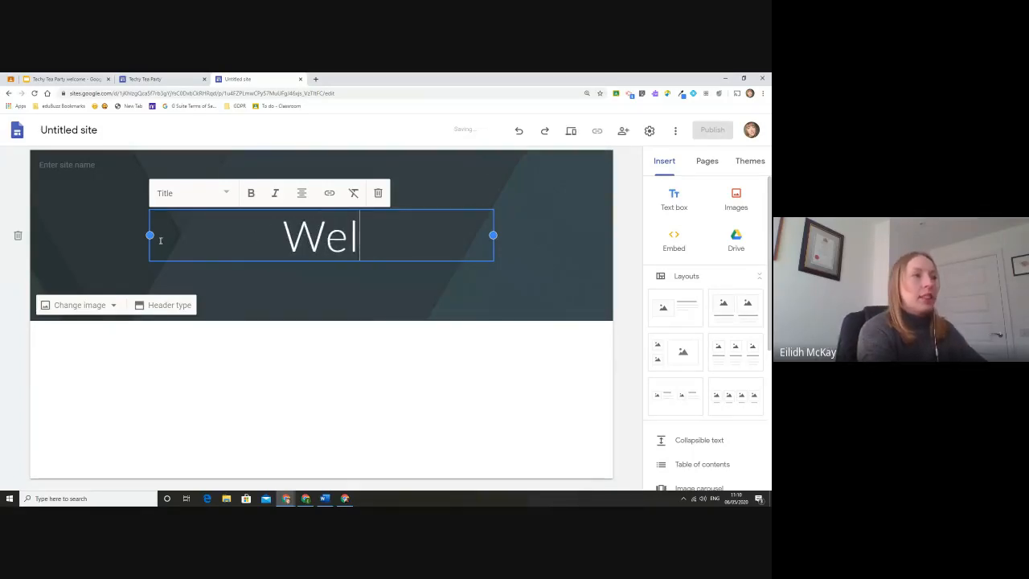
text(come!)
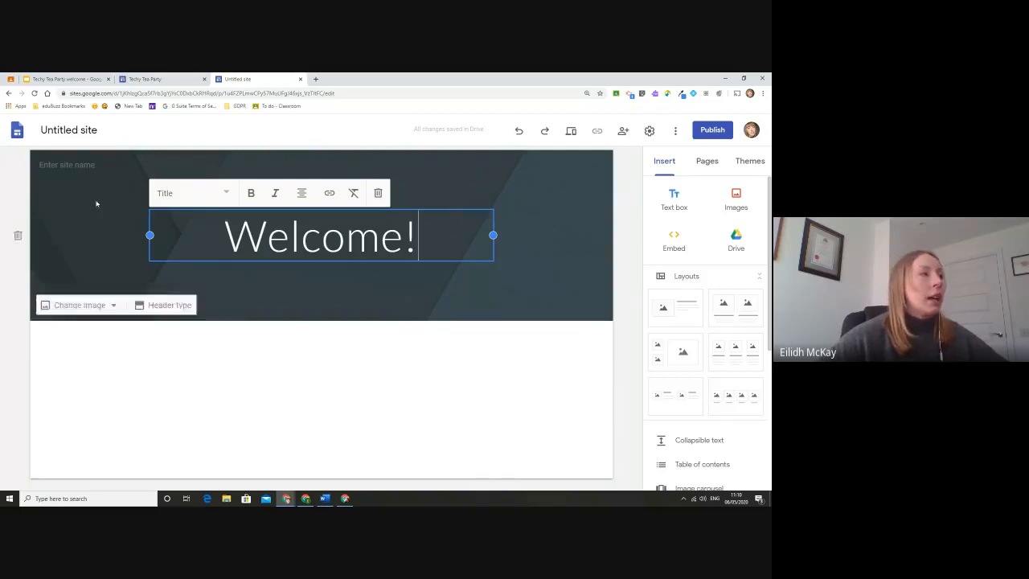
click(75, 172)
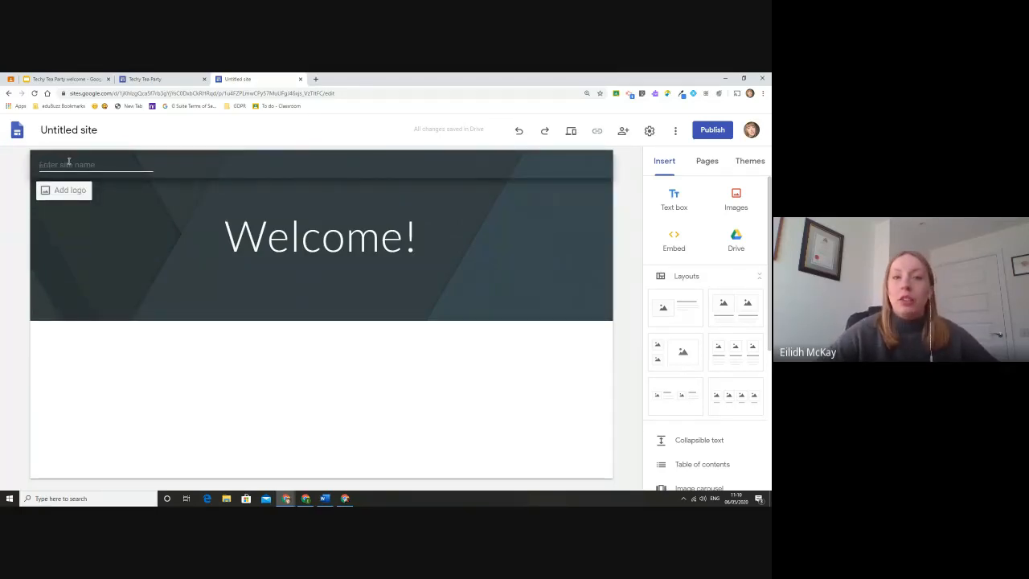
Enter 'TTP Wed 6th' as the site name, deleting the stray 'n' typo.
text(T)
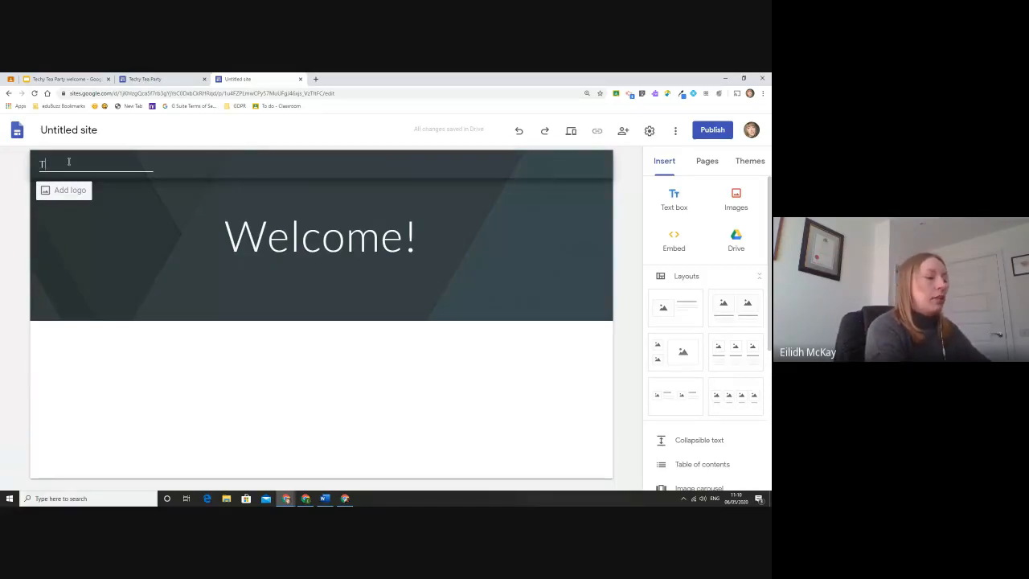
text(TP Wedn 6th)
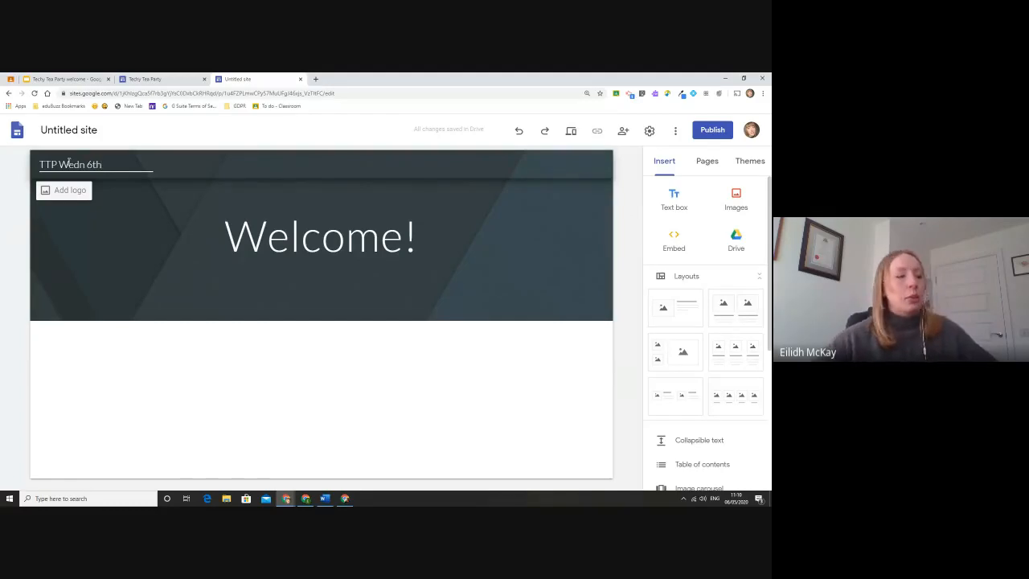
drag(84, 165, 81, 166)
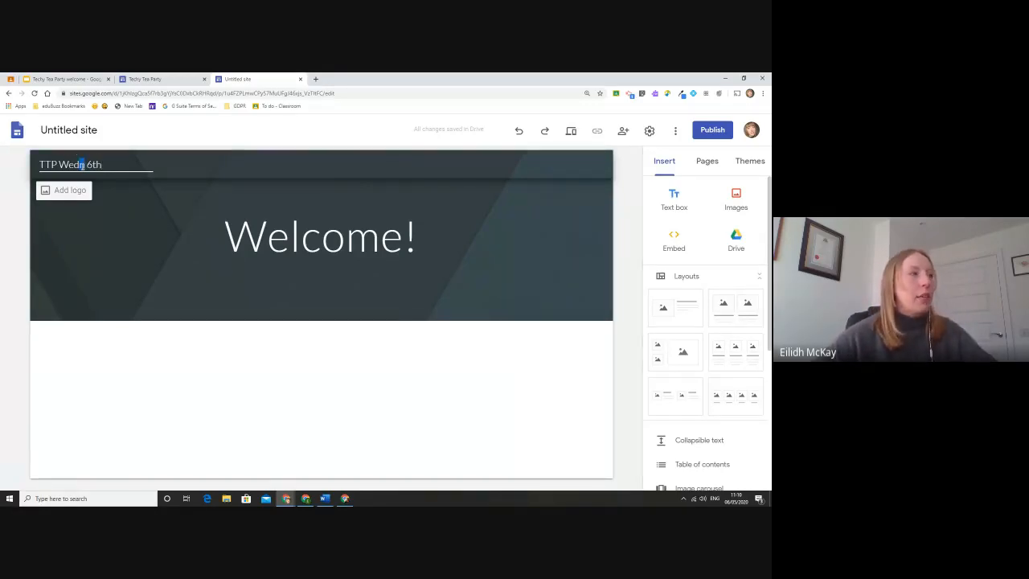
key(BackSpace)
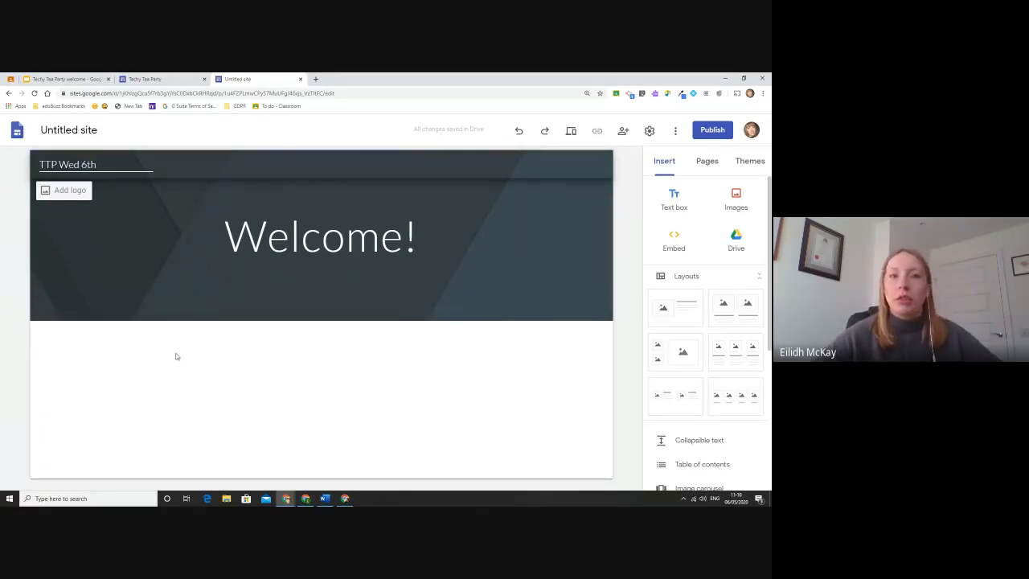
key(alt+Tab)
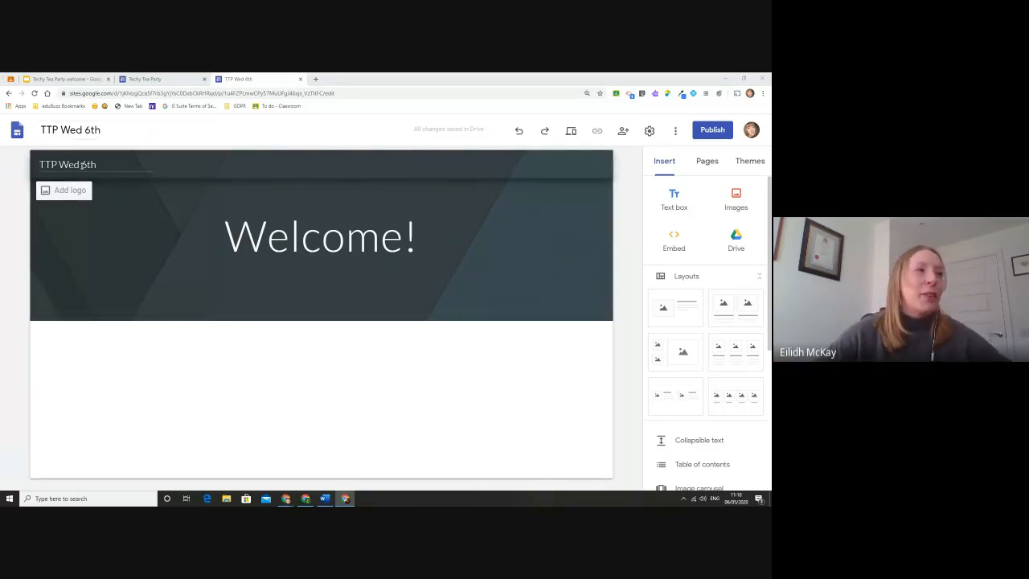
click(273, 234)
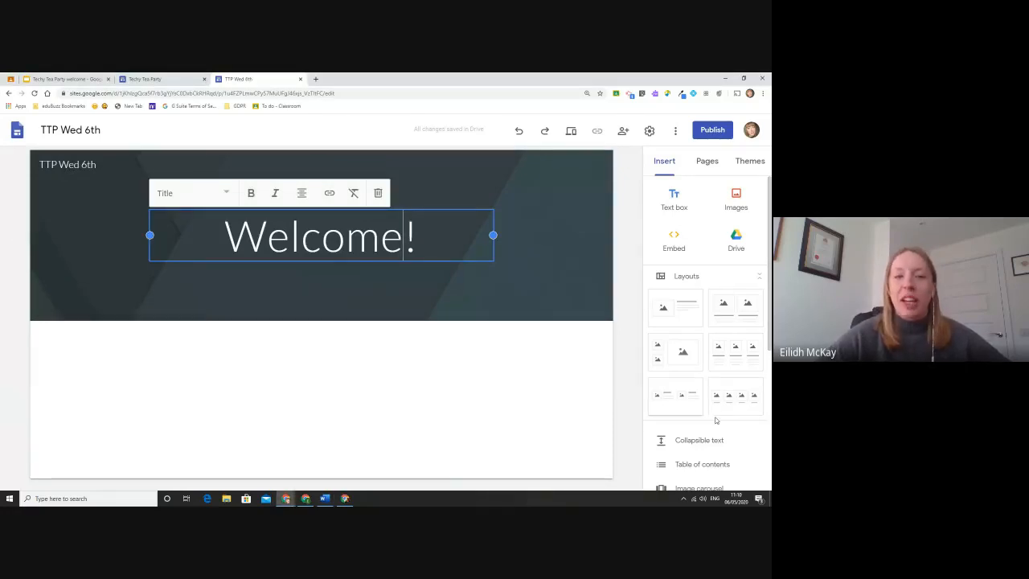
click(635, 351)
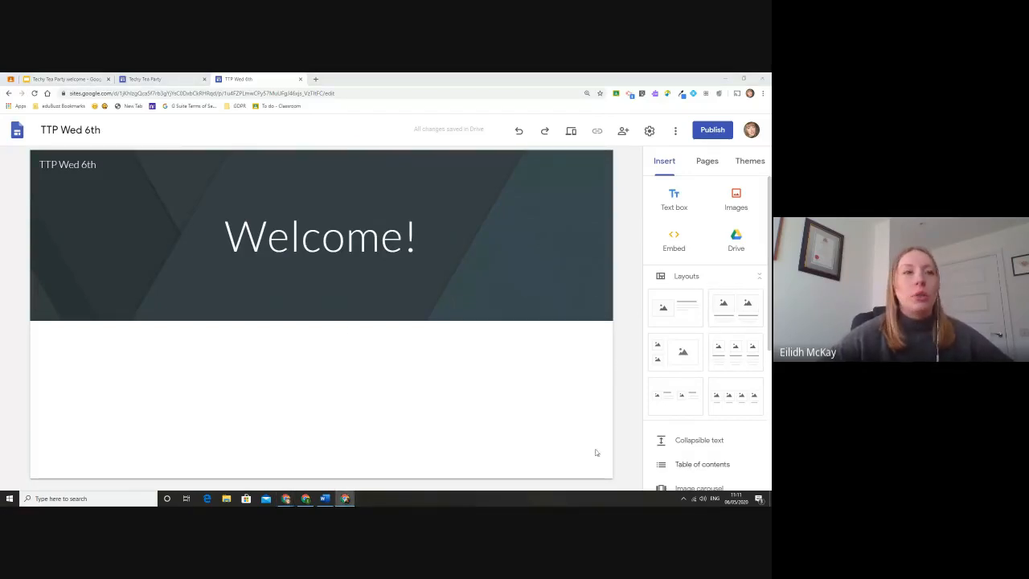
Place a two-image layout below the banner and fill its left slot with a black puppy photo from a 'puppy' search.
click(723, 319)
drag(723, 319, 457, 371)
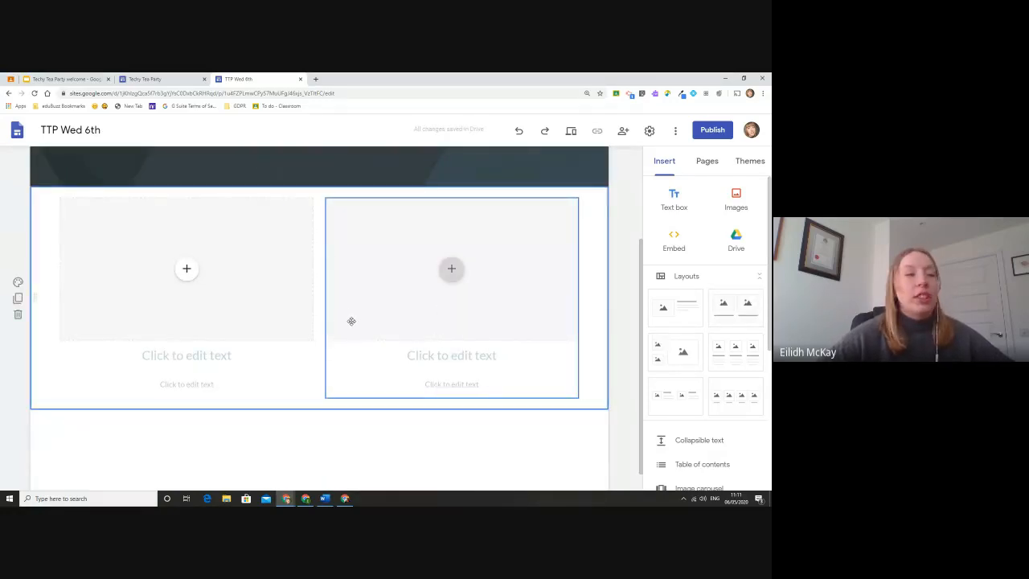
click(188, 269)
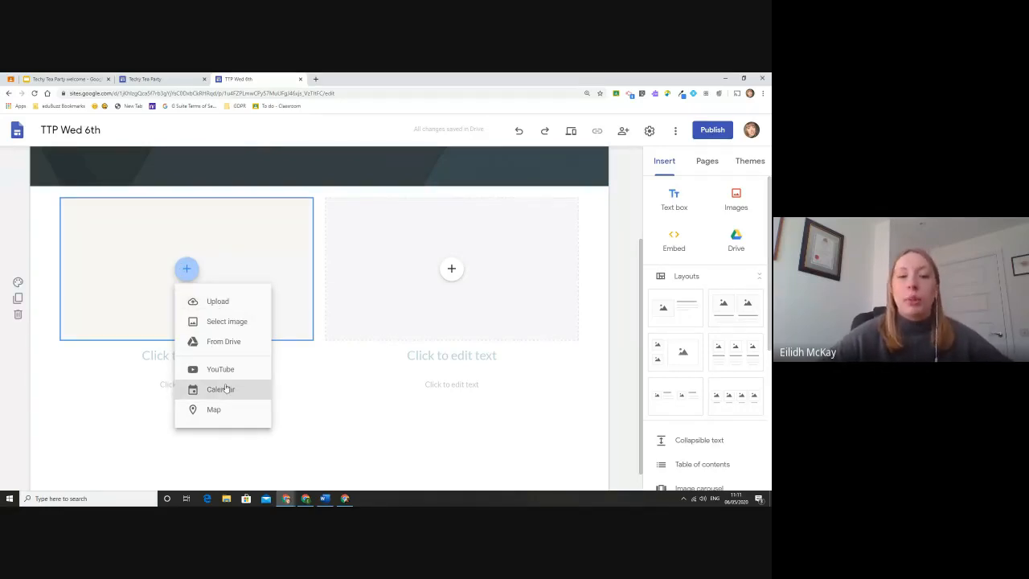
click(246, 324)
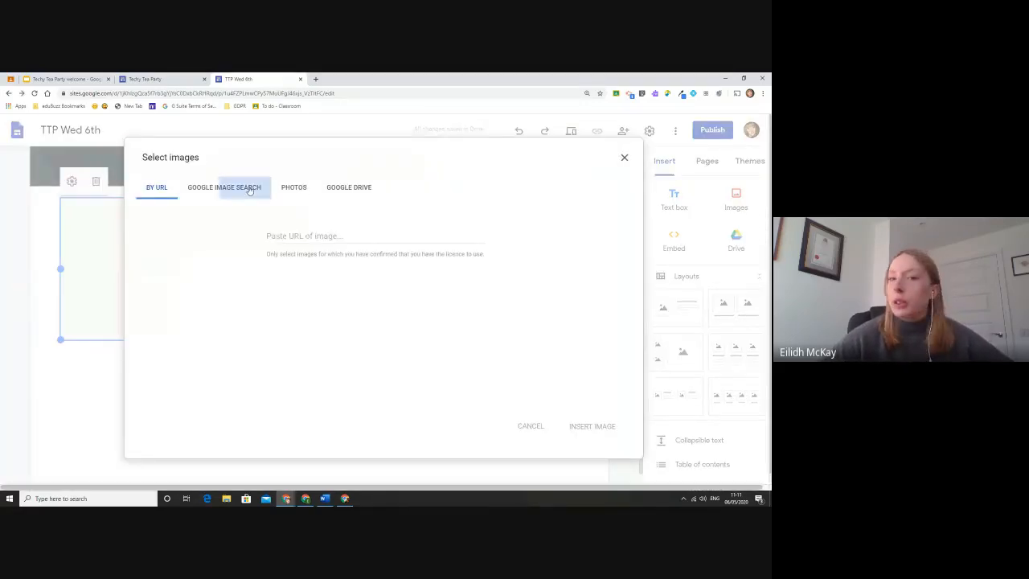
click(251, 190)
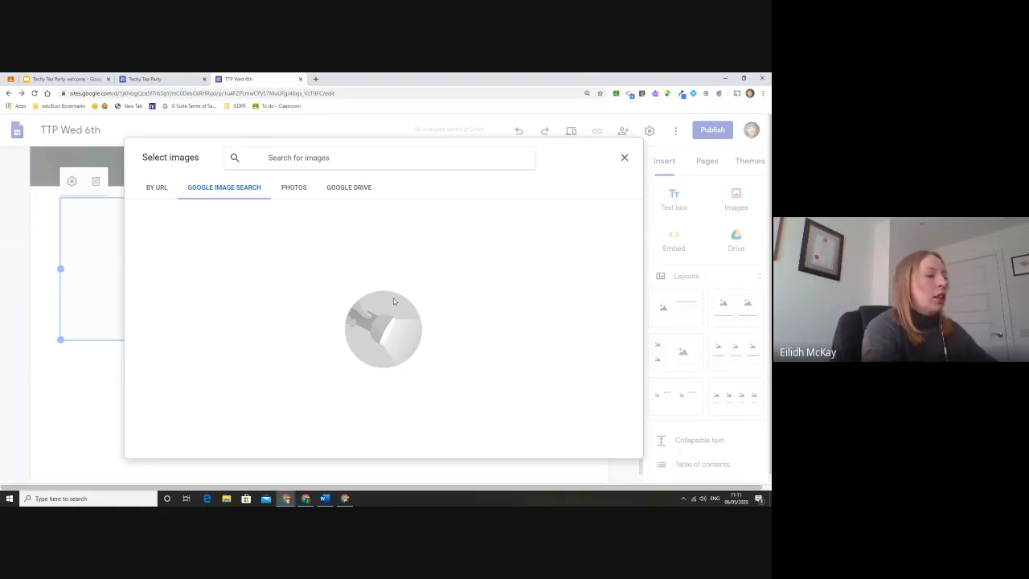
text(puppy)
key(Return)
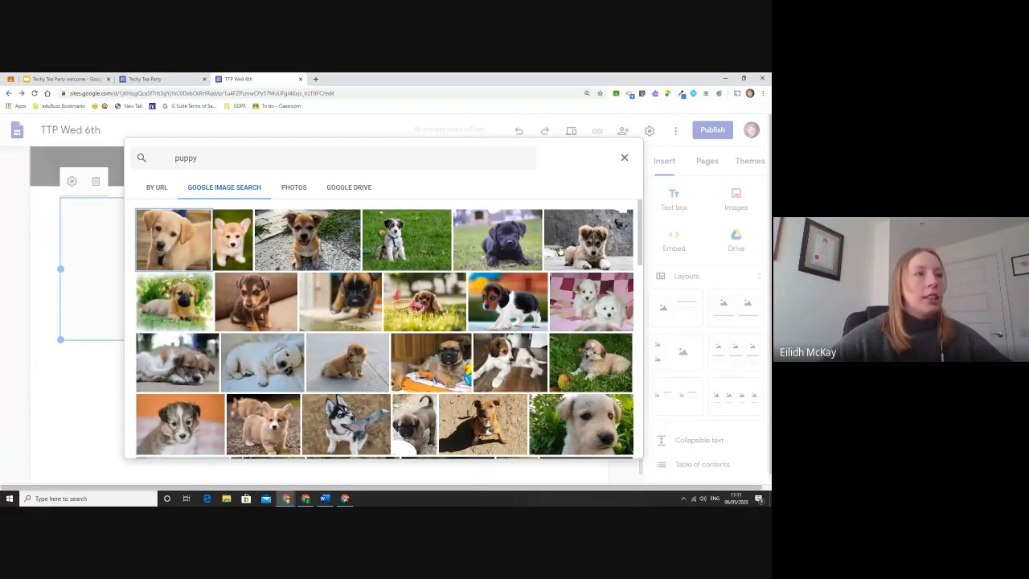
click(514, 246)
click(622, 448)
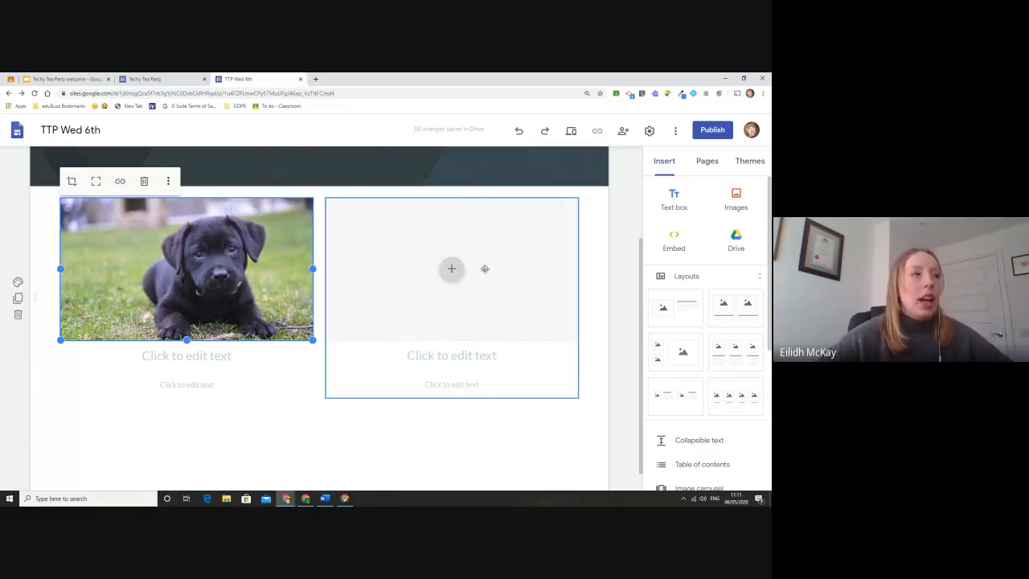
Fill the right image slot with the first Google Image Search result for 'shed'.
click(451, 268)
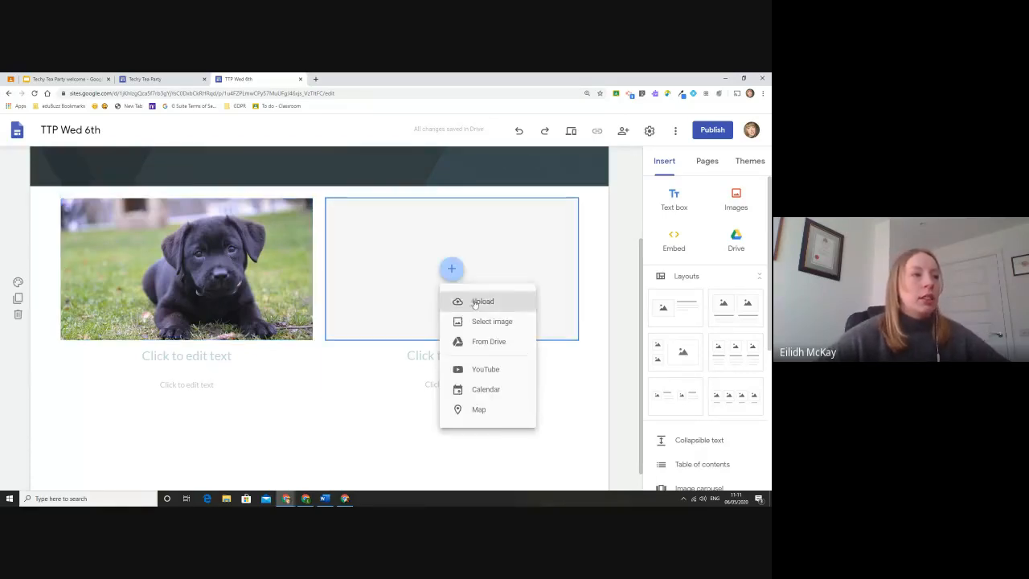
click(508, 329)
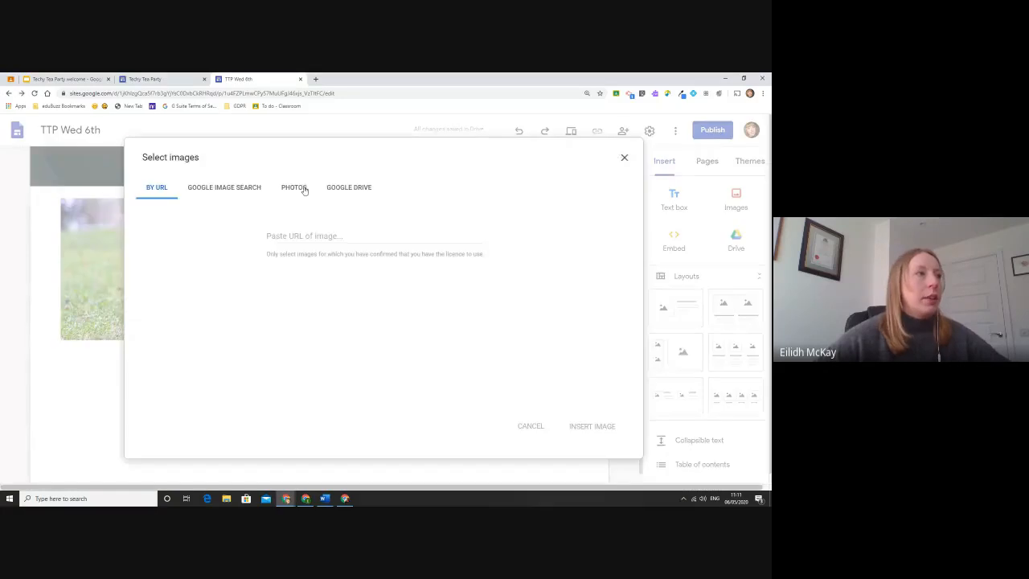
click(226, 191)
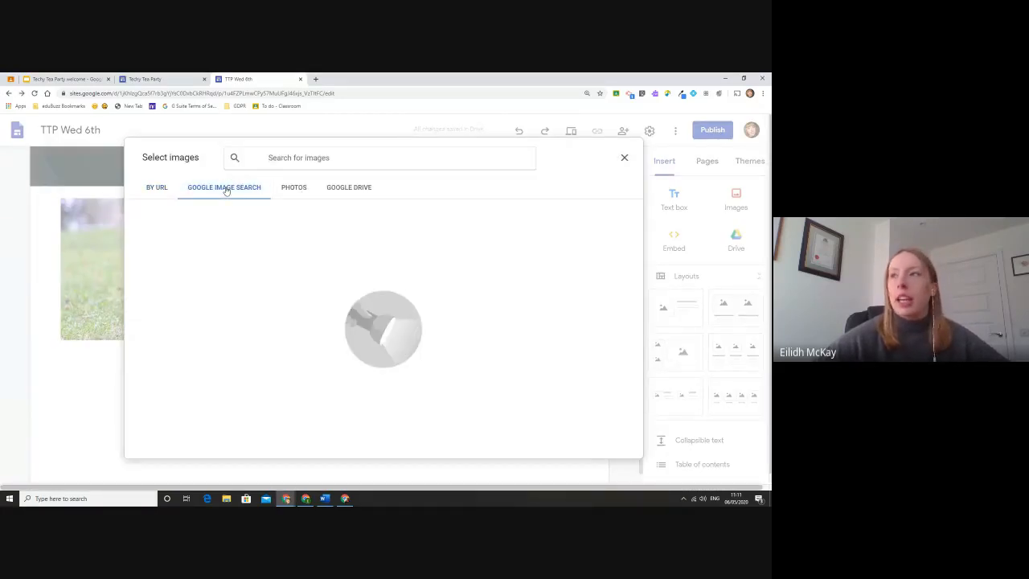
click(330, 161)
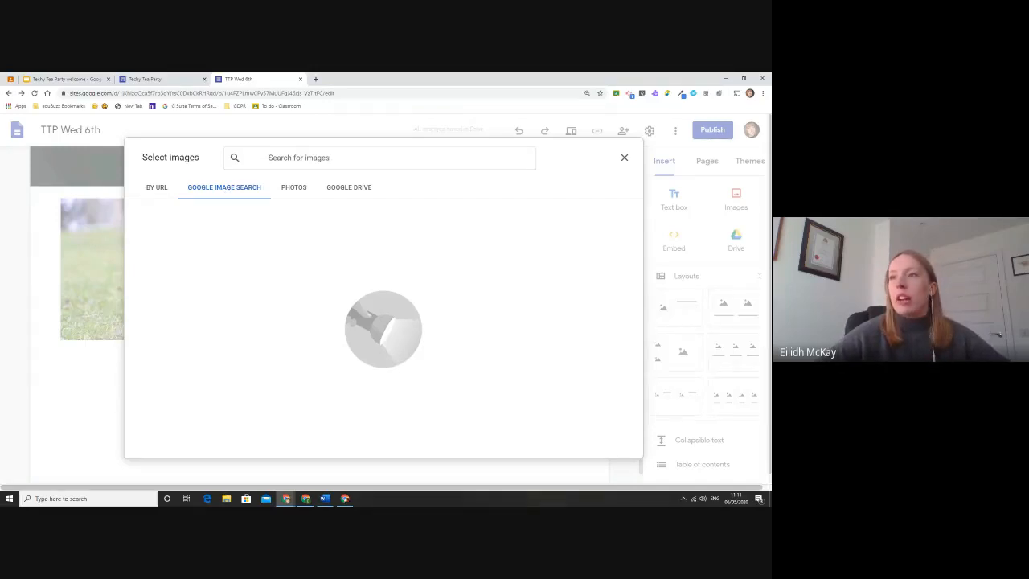
text(shed)
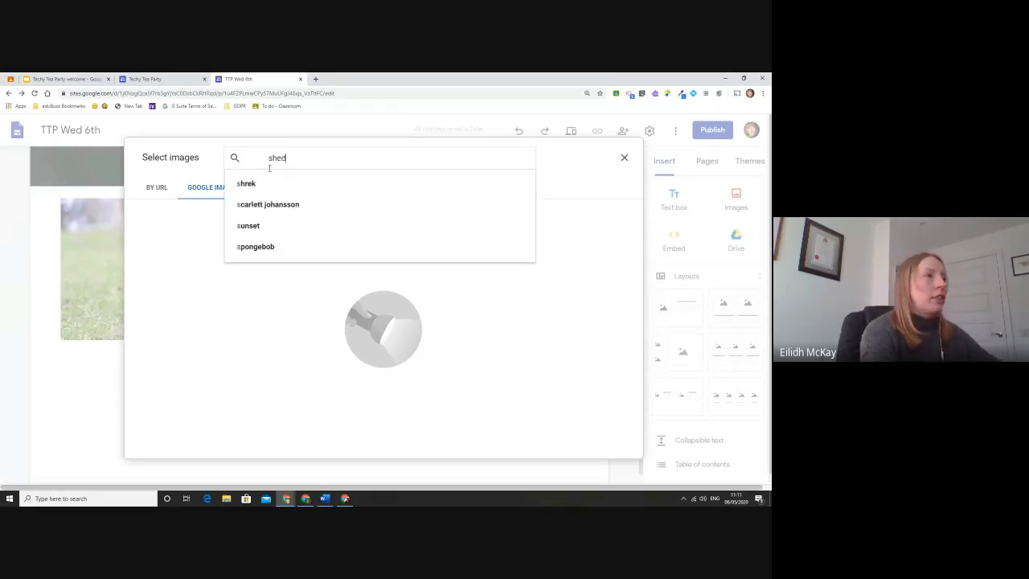
key(Return)
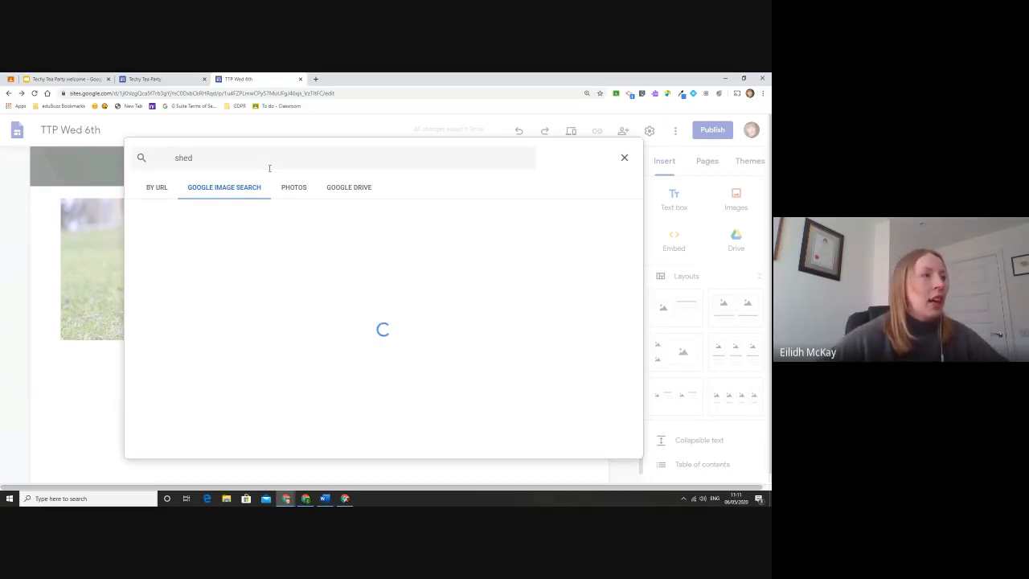
click(178, 239)
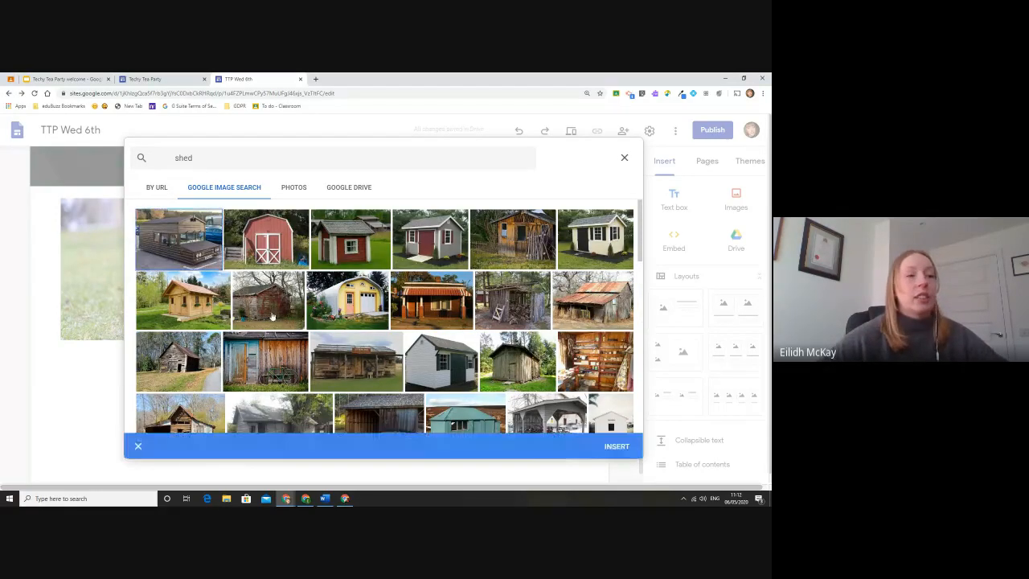
click(617, 447)
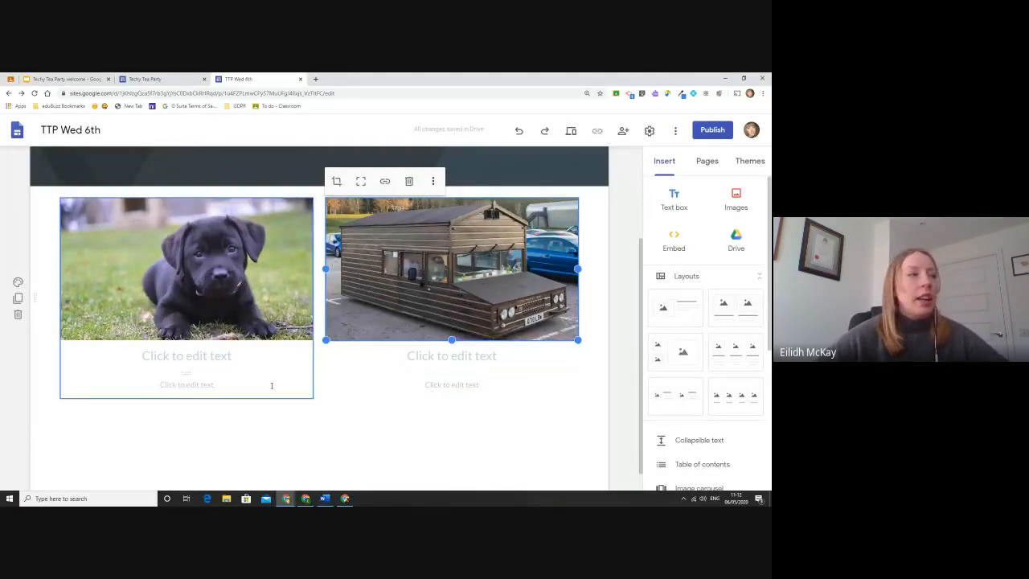
Caption the puppy image 'Puppy' and the shed image 'Shed', correcting the mistyped second heading.
click(219, 362)
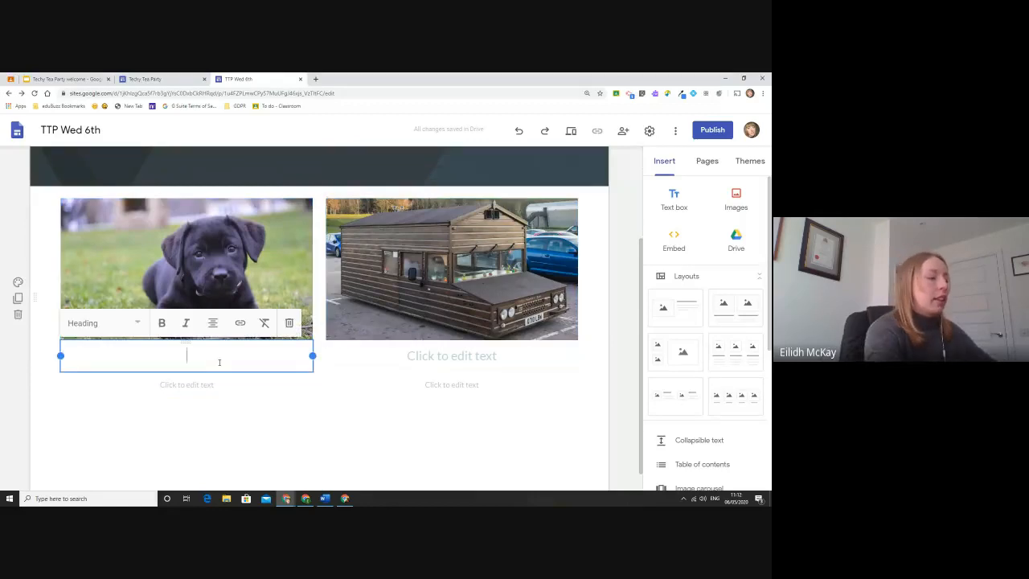
text(Puppy)
click(448, 355)
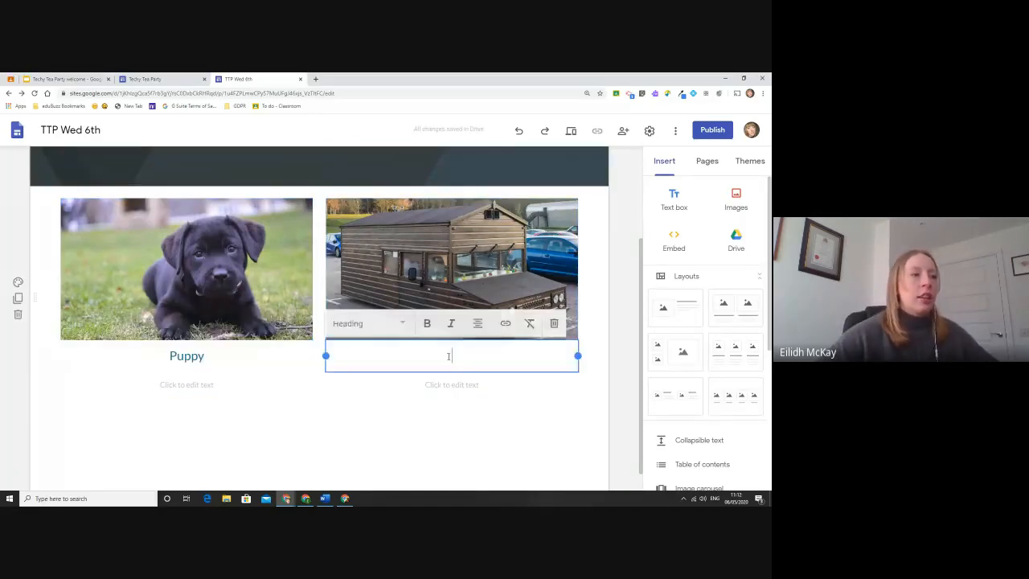
text(Puppy)
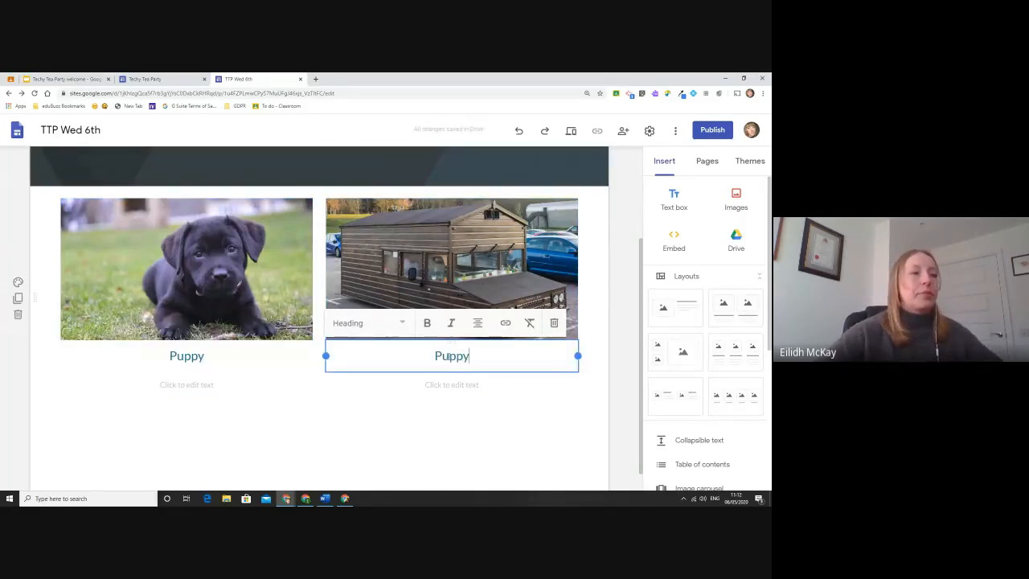
key(BackSpace)
key(BackSpace)
key(BackSpace)
key(BackSpace)
key(BackSpace)
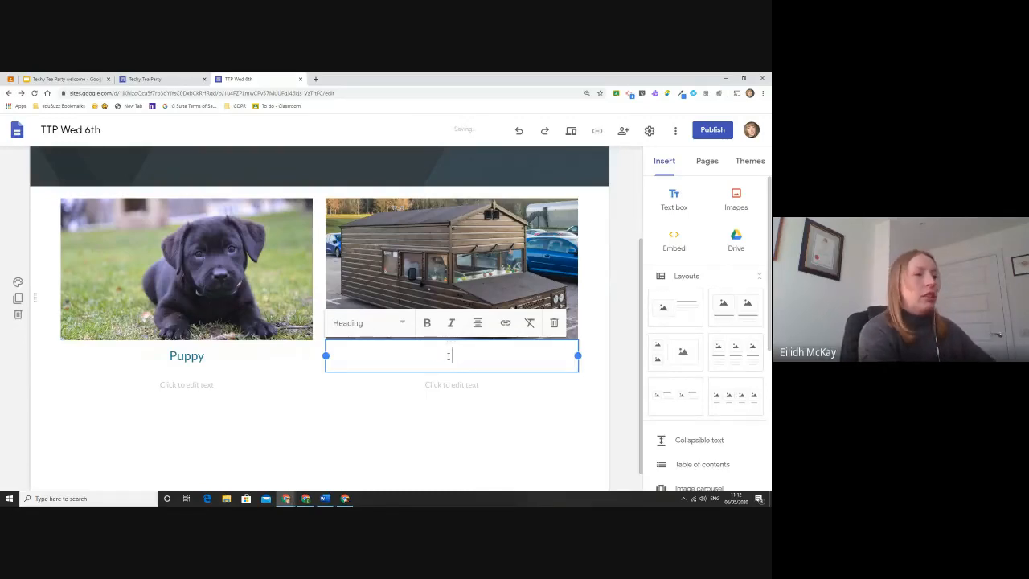
text(Shed)
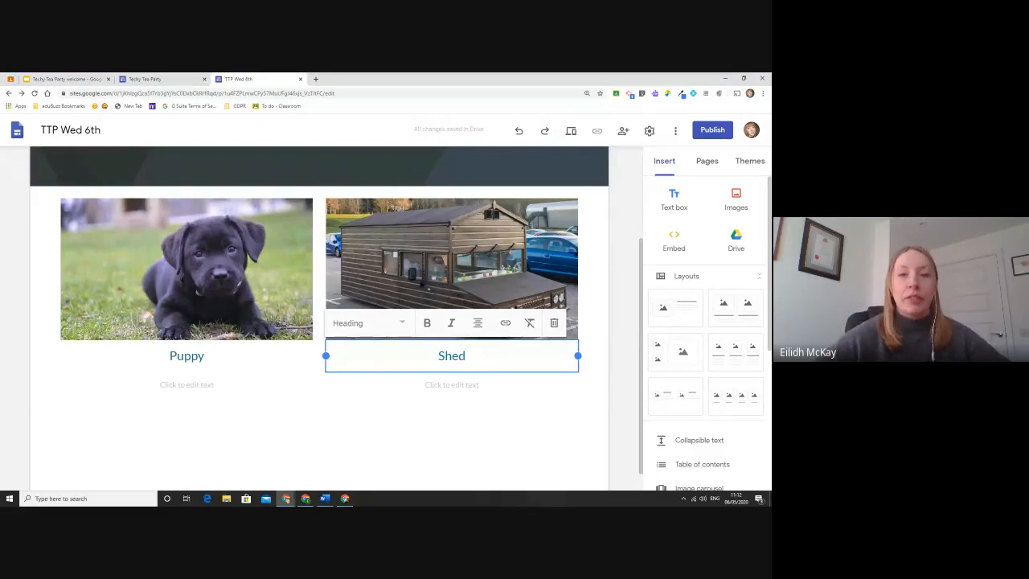
click(466, 427)
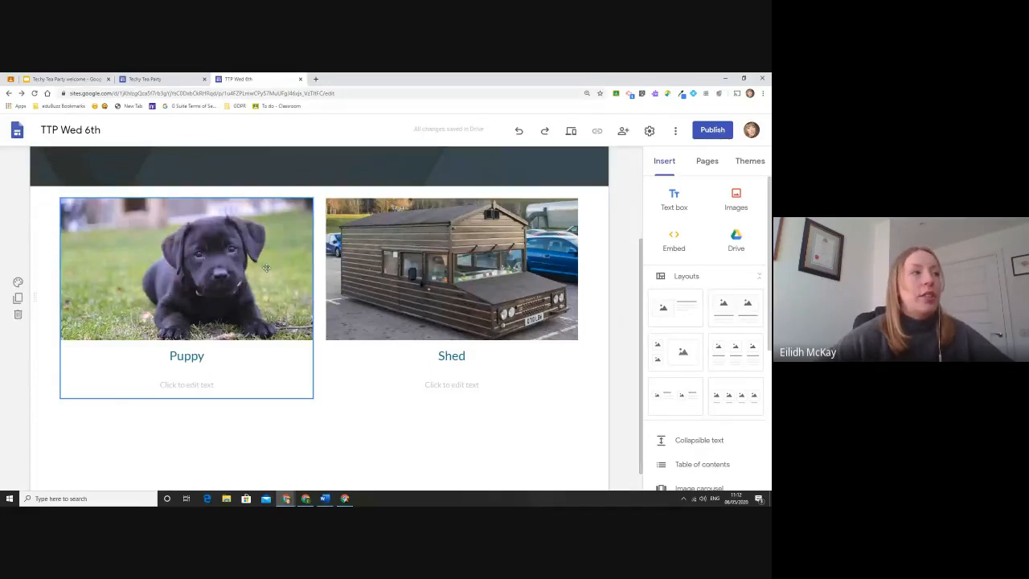
scroll(203, 365, up, 1)
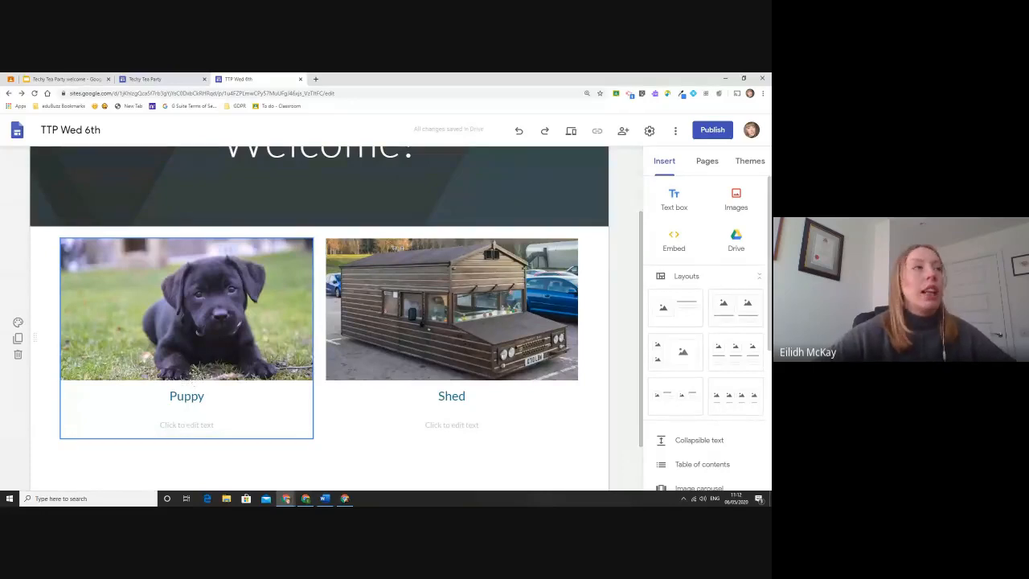
click(59, 78)
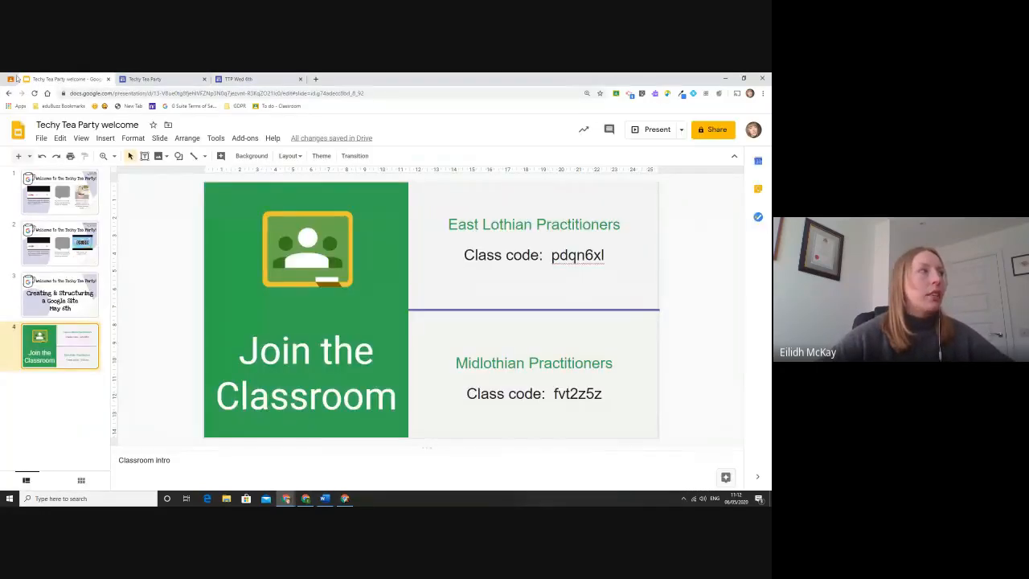
Browse the posts in the Techy Tea Party class stream in Google Classroom.
click(11, 79)
scroll(298, 155, up, 1)
click(299, 145)
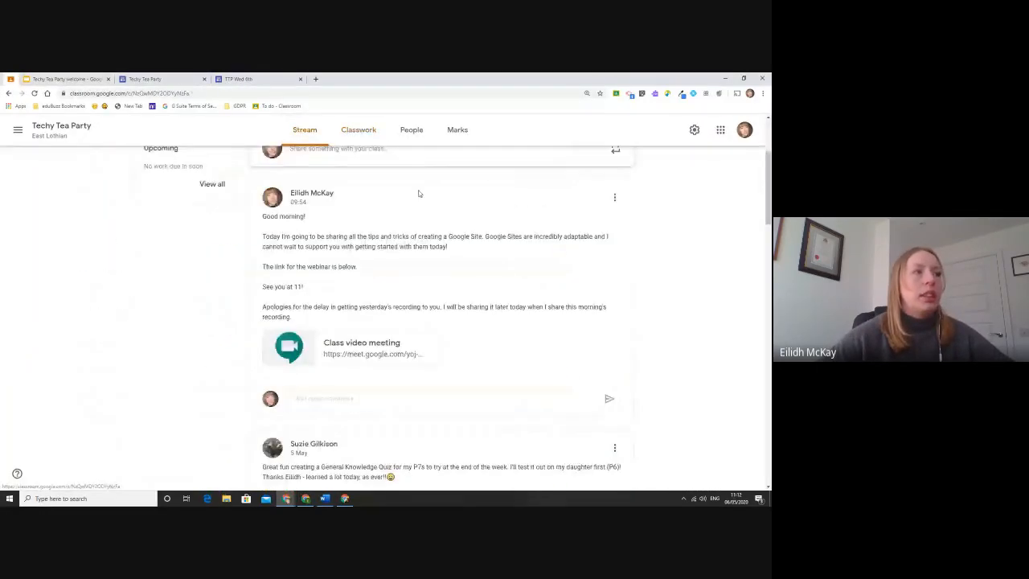
scroll(576, 214, down, 4)
scroll(576, 214, down, 6)
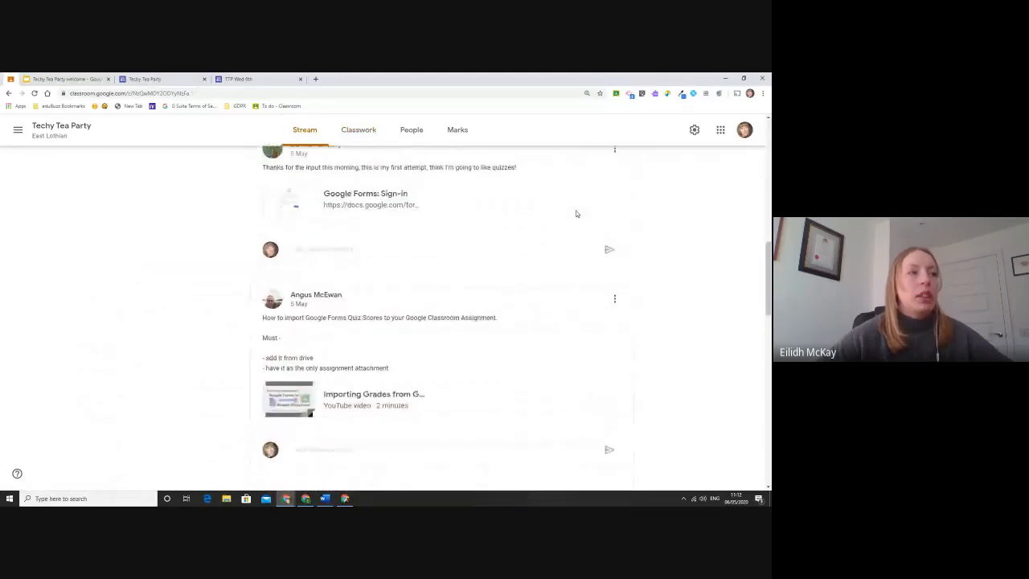
scroll(576, 214, up, 6)
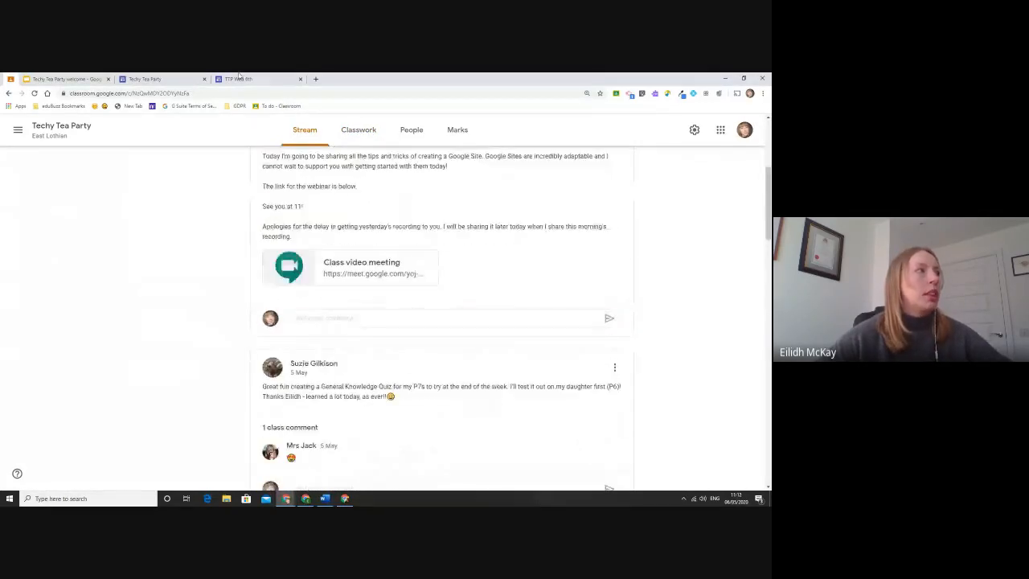
Load the Techy Tea Party site in a new tab via 'tec', then return to the stream's top.
click(317, 80)
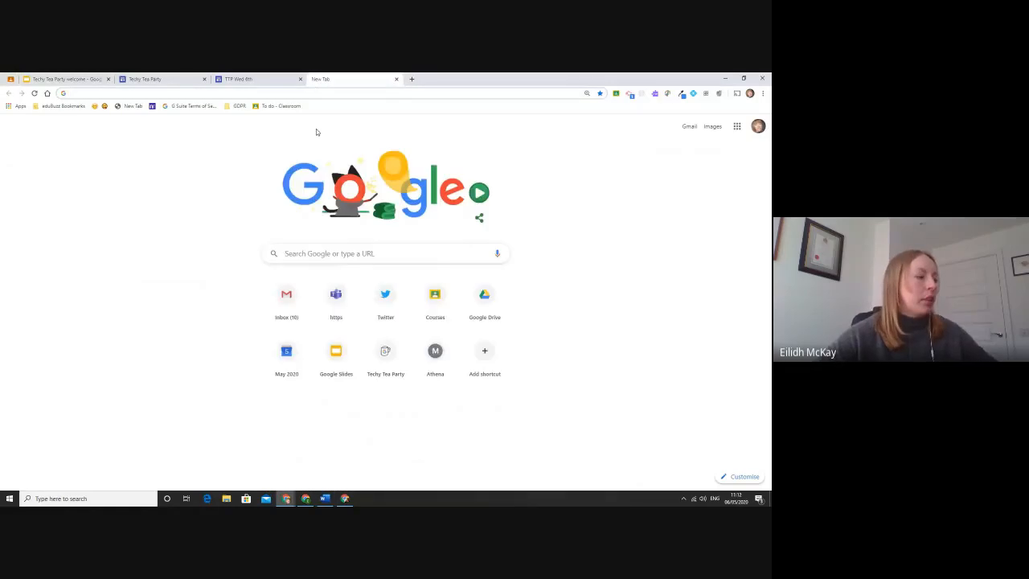
text(tec)
click(112, 187)
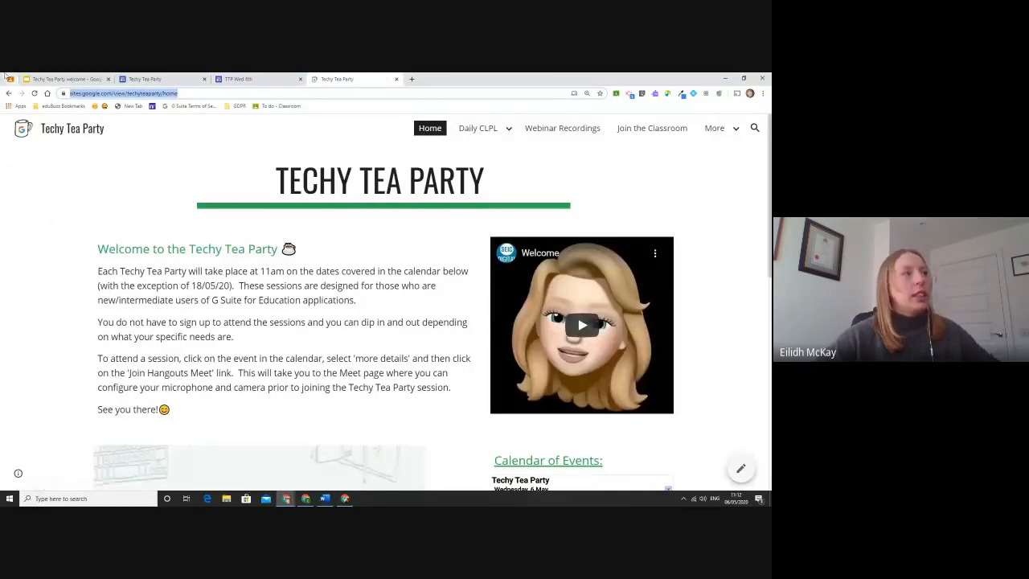
click(69, 79)
scroll(664, 261, up, 5)
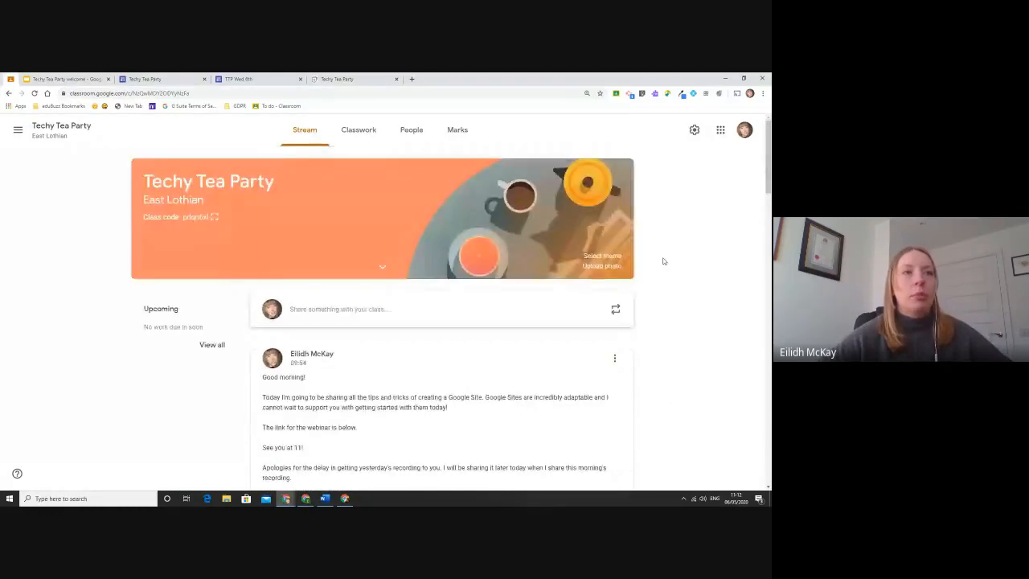
Create a new Classwork material with the pasted Techy Tea Party site link attached.
click(374, 137)
click(241, 165)
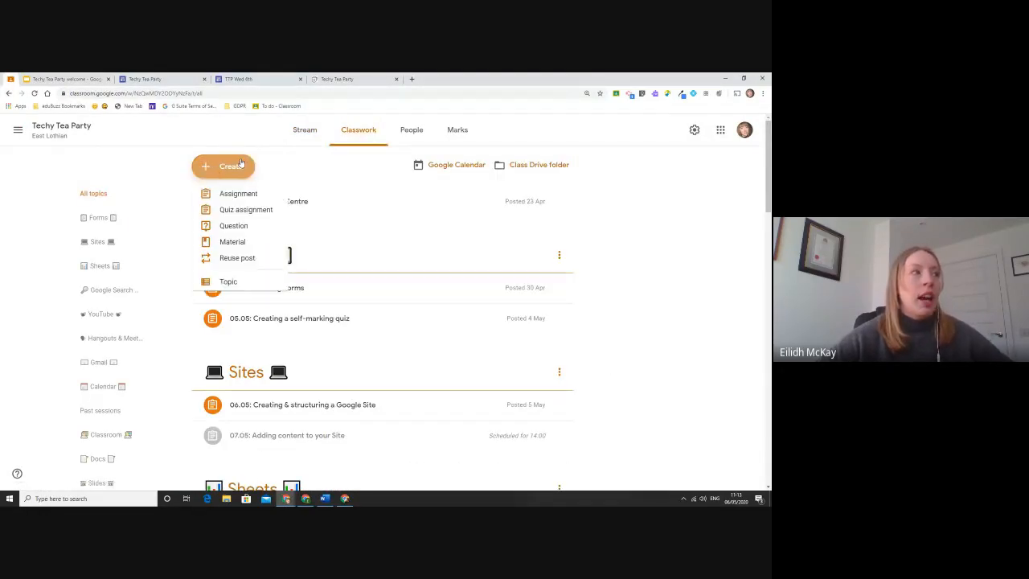
click(244, 241)
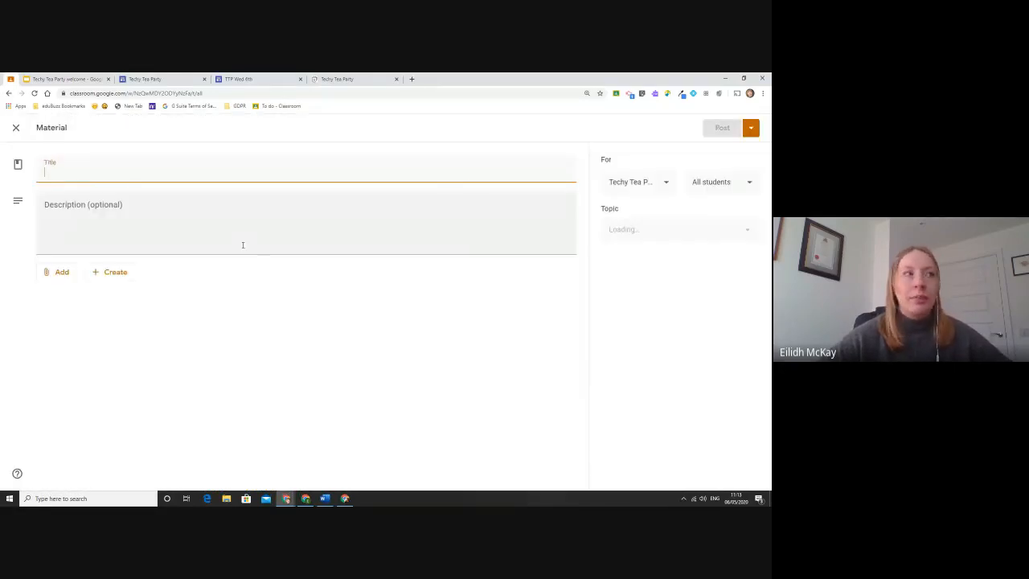
click(64, 273)
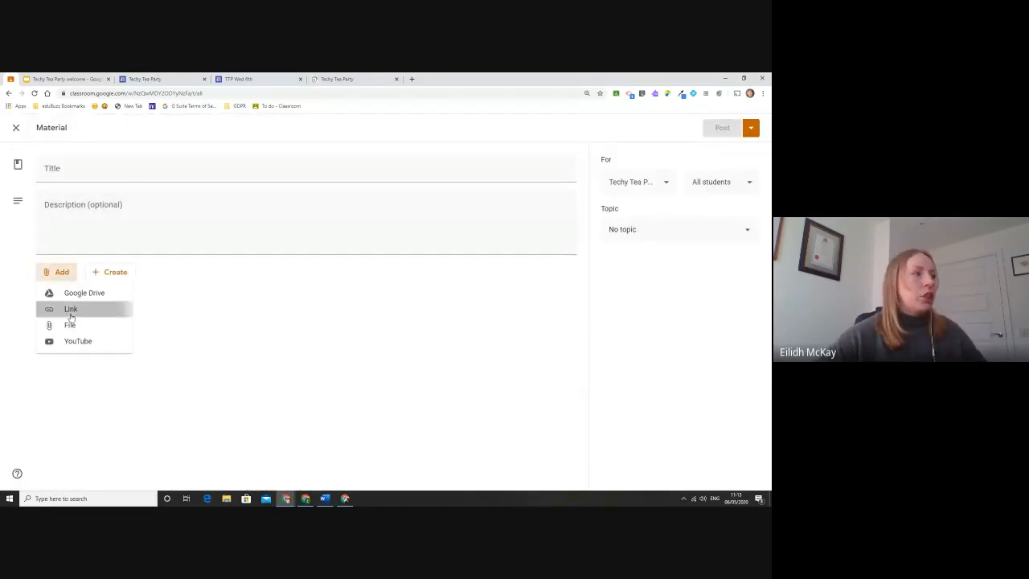
click(70, 308)
text(https://sites.google.com/view/techyteaparty/home)
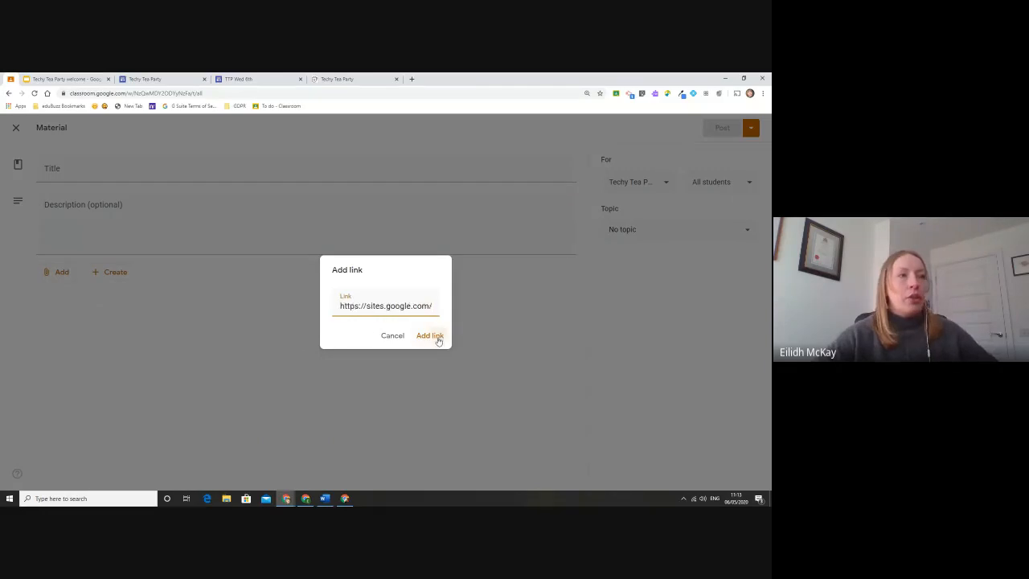
click(430, 335)
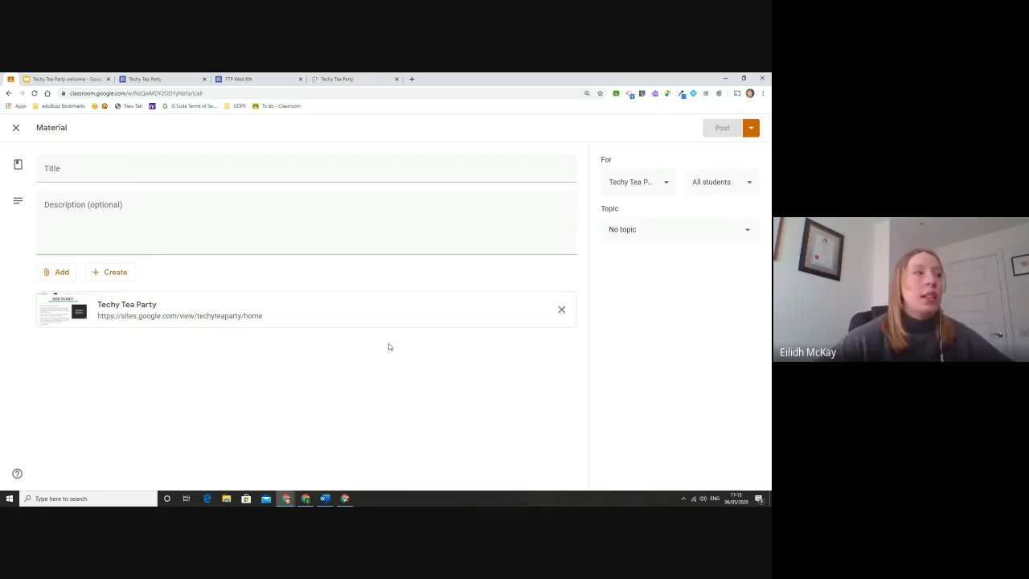
Title the material 'TTp Website' and post it to the class.
click(64, 170)
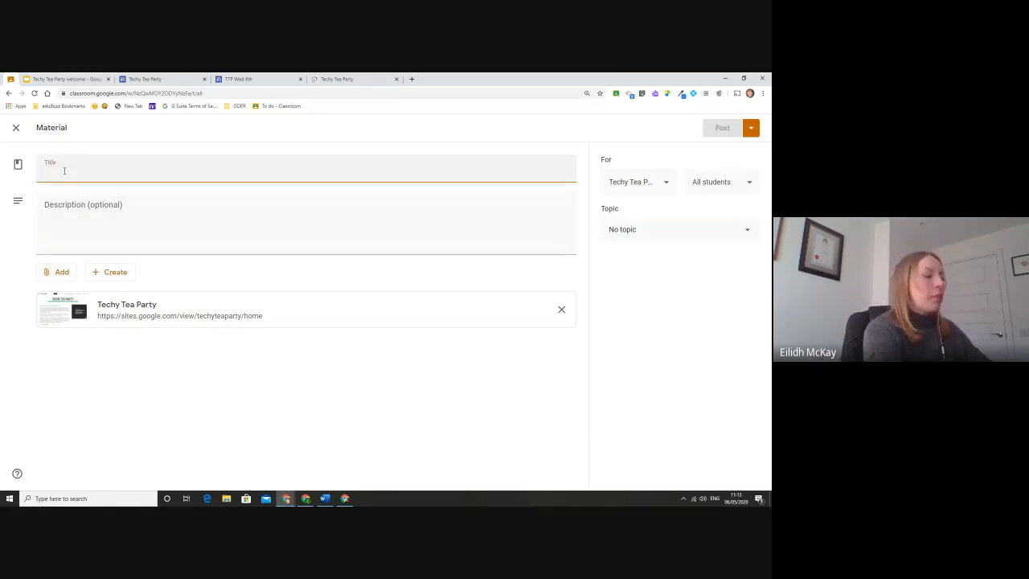
text(TTp Website)
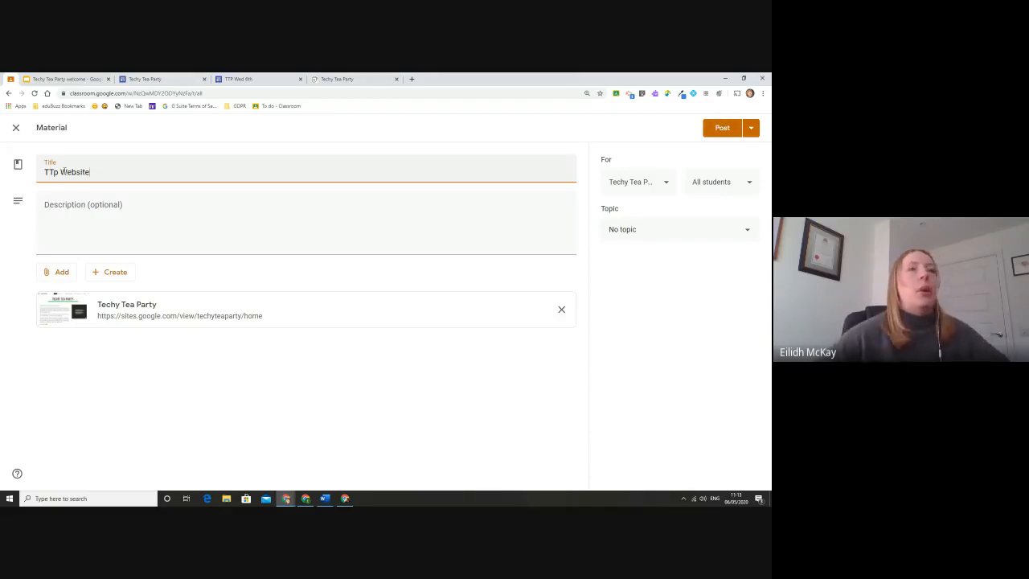
click(714, 132)
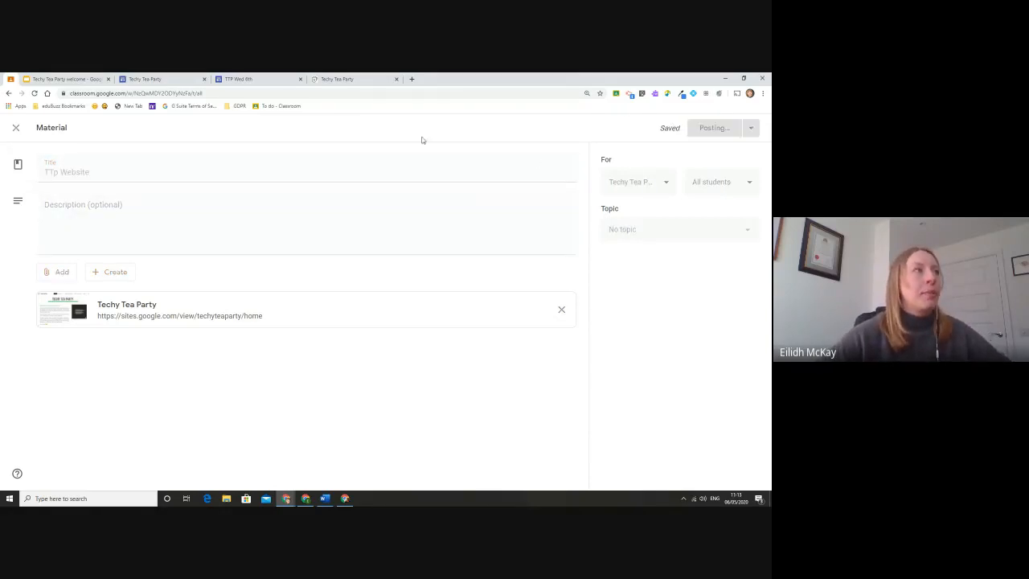
click(337, 79)
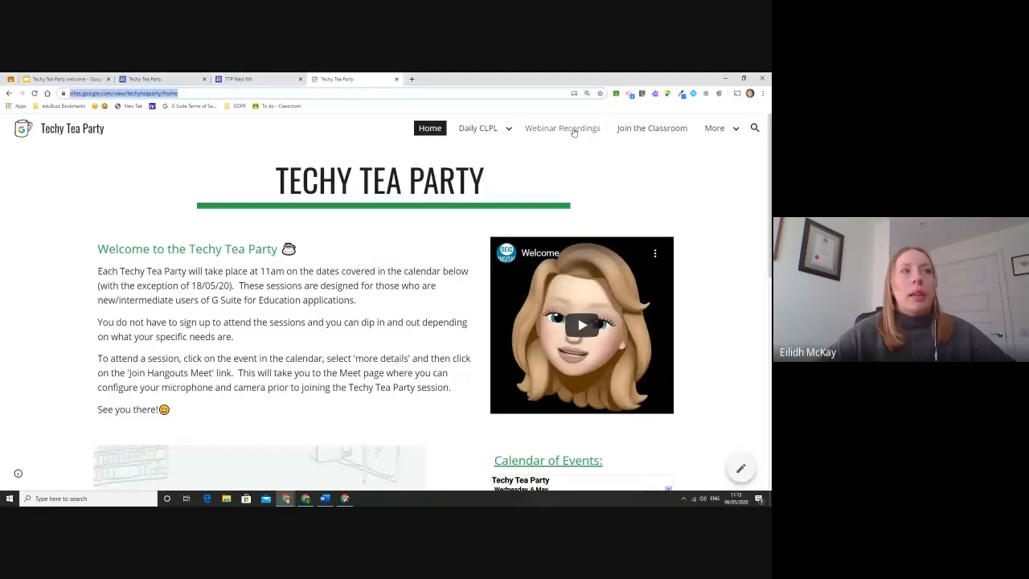
Look over the Webinar Recordings page, then go back to the top of the TTP Wed 6th editor.
click(565, 134)
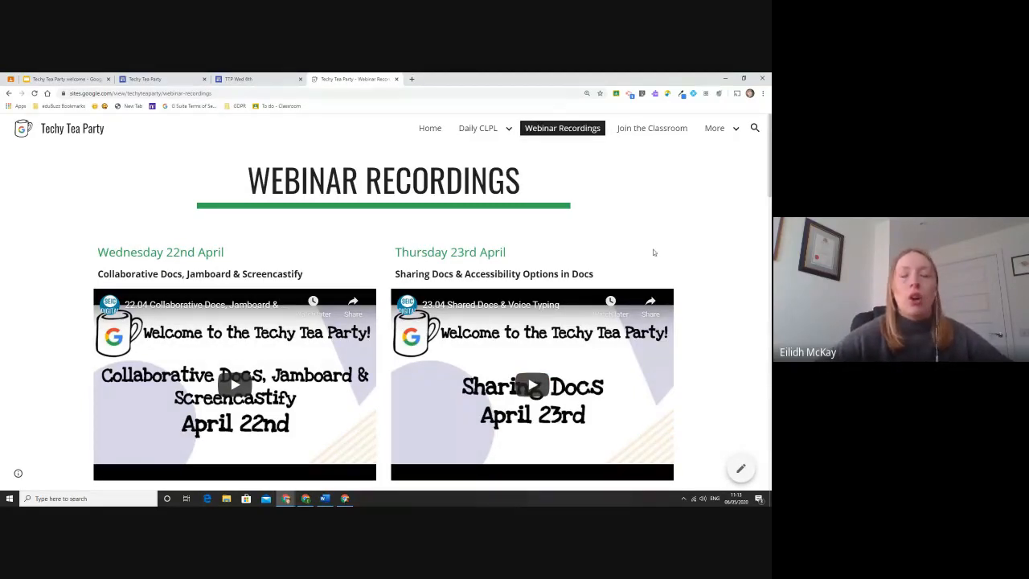
scroll(636, 258, down, 3)
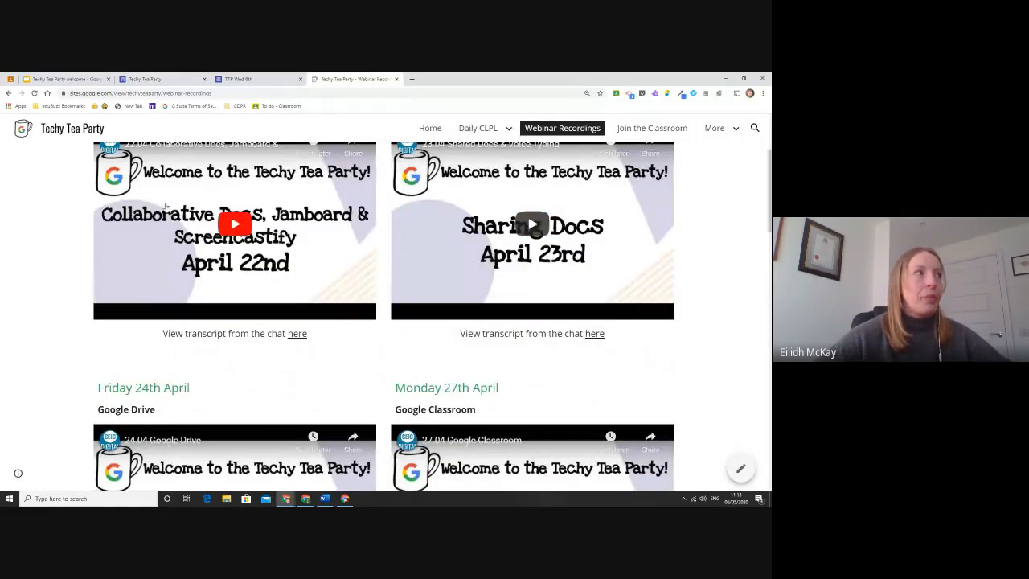
click(246, 79)
scroll(467, 272, up, 2)
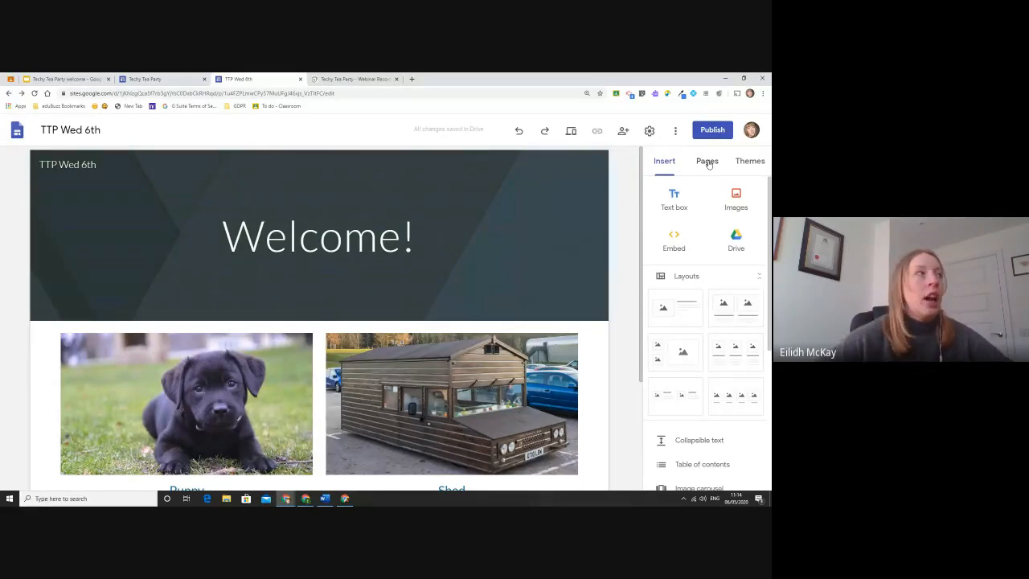
click(145, 78)
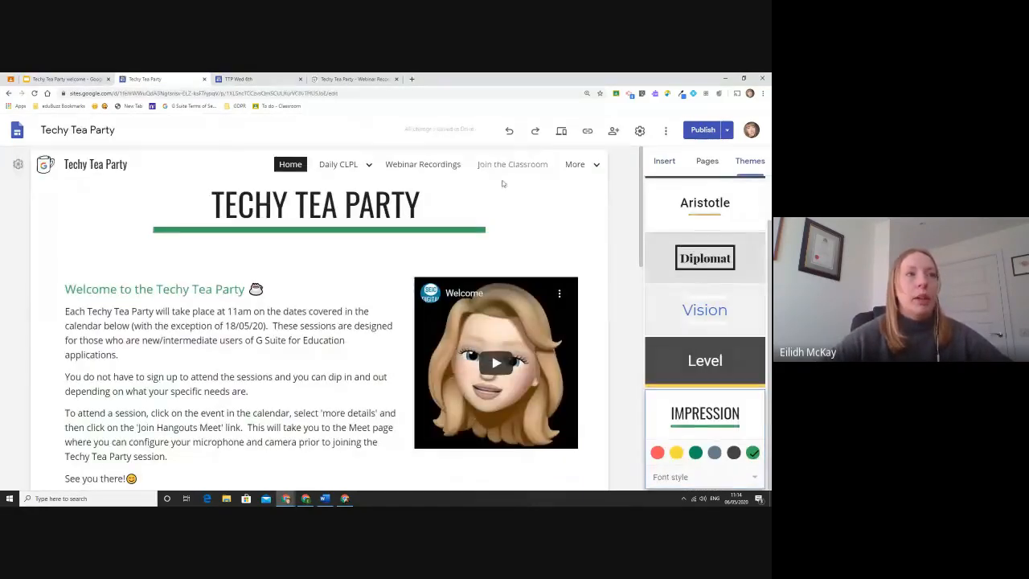
mouse_move(575, 165)
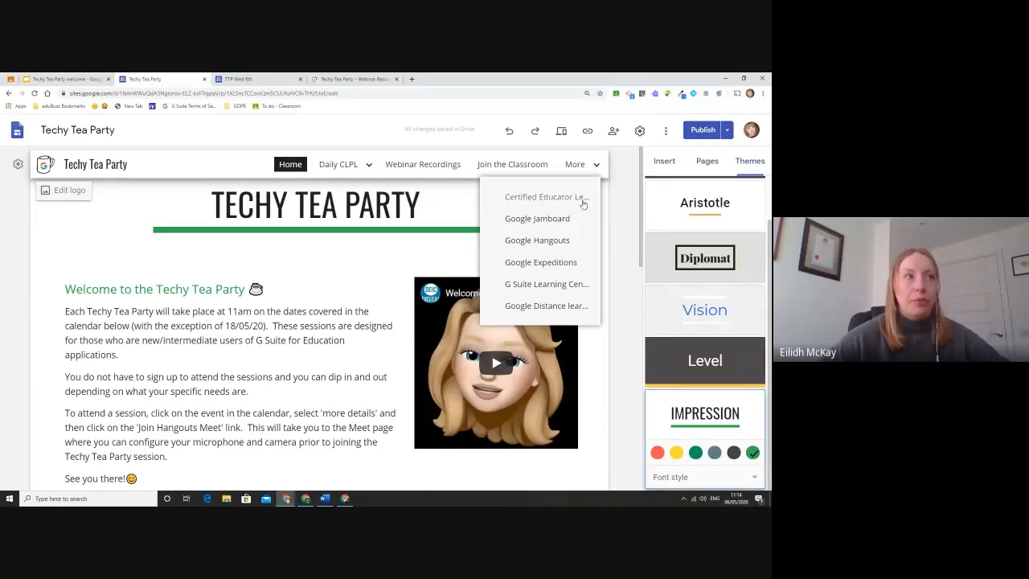
click(354, 79)
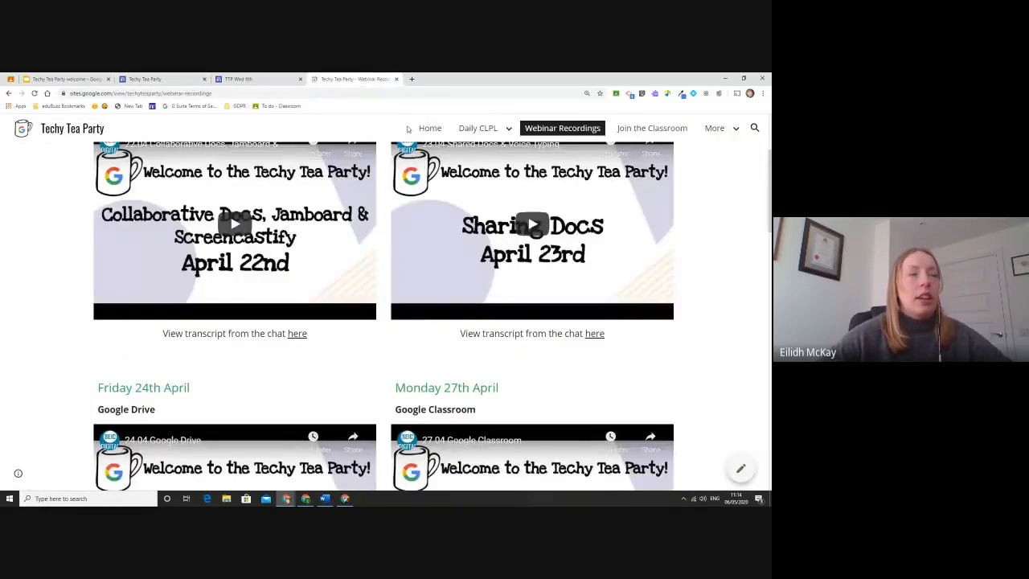
click(294, 76)
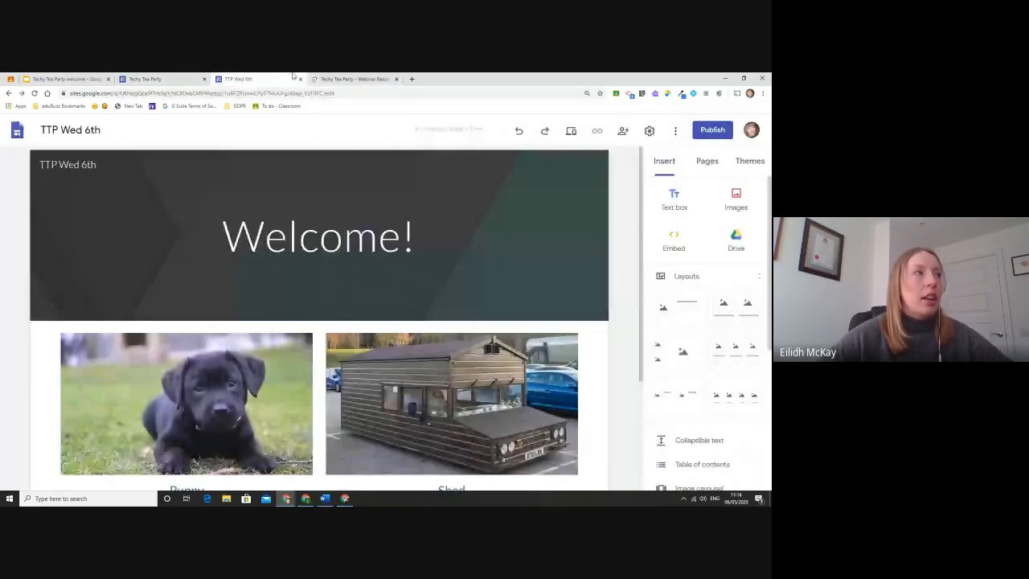
Create a new page named 'Resources' from the site's Pages panel.
click(707, 161)
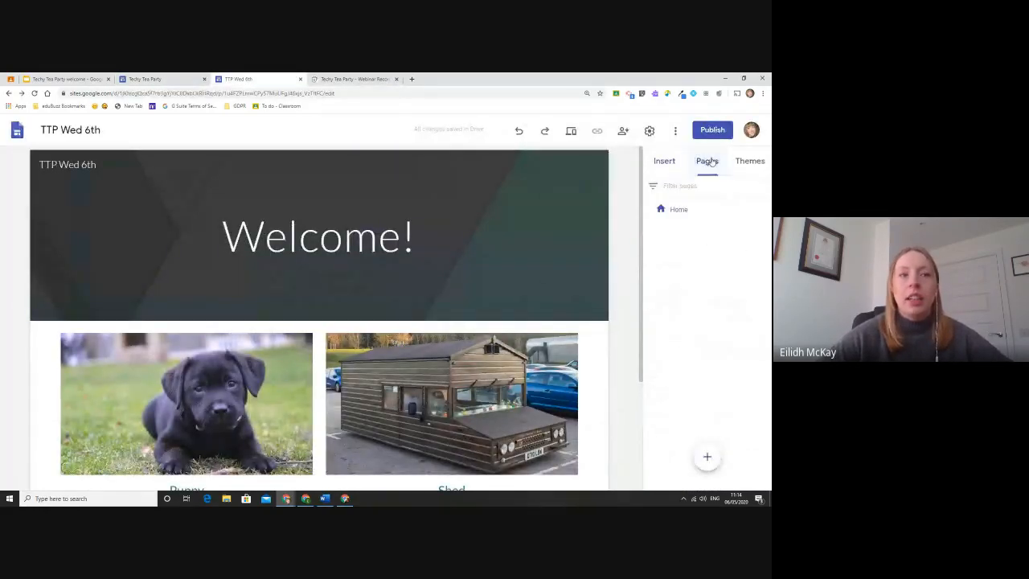
mouse_move(707, 457)
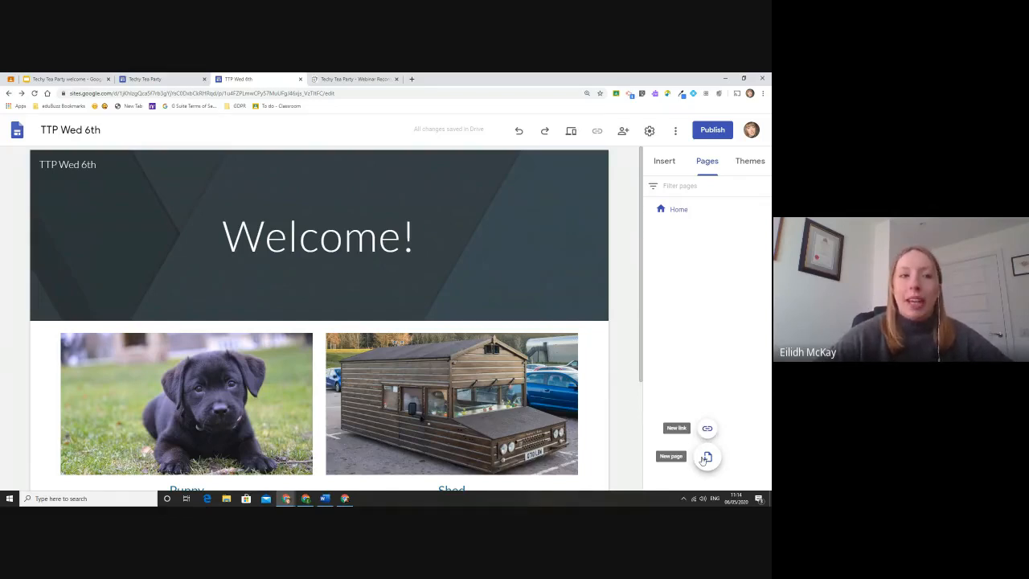
click(705, 457)
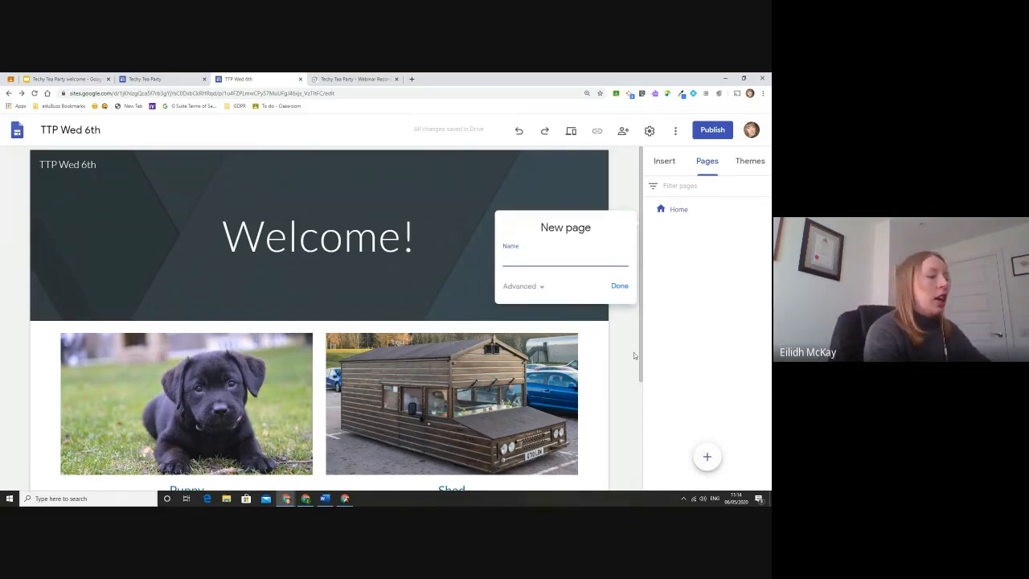
text(Resources)
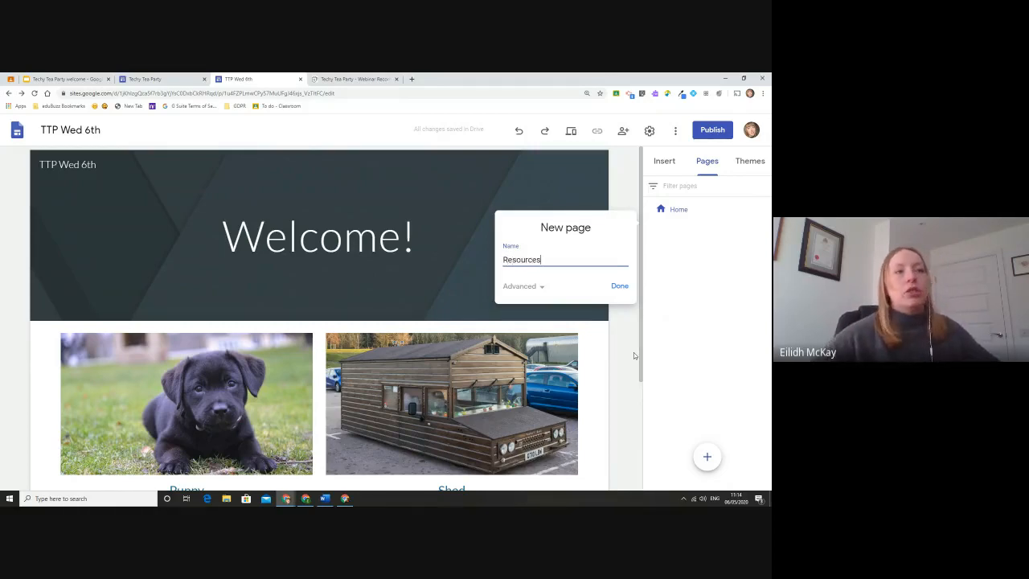
click(618, 286)
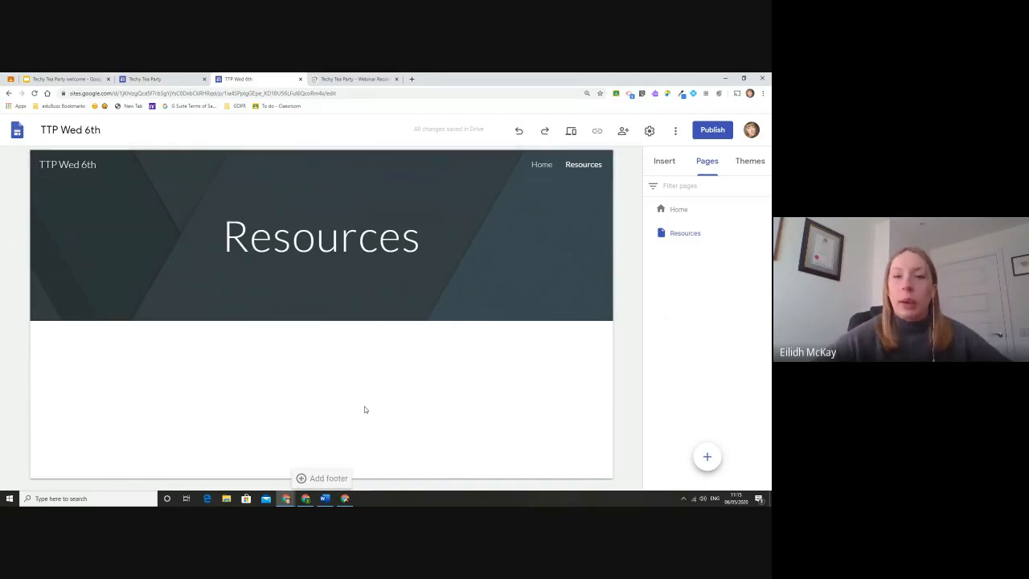
Embed a map of Aberdeen, UK on the Resources page and bring up the map picker again.
click(672, 158)
scroll(697, 277, down, 4)
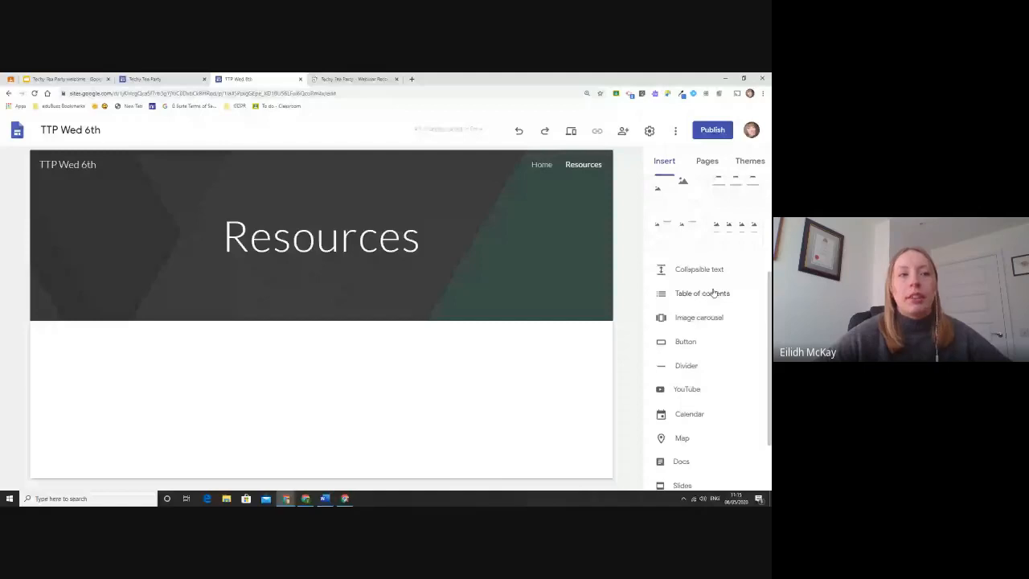
scroll(715, 326, up, 1)
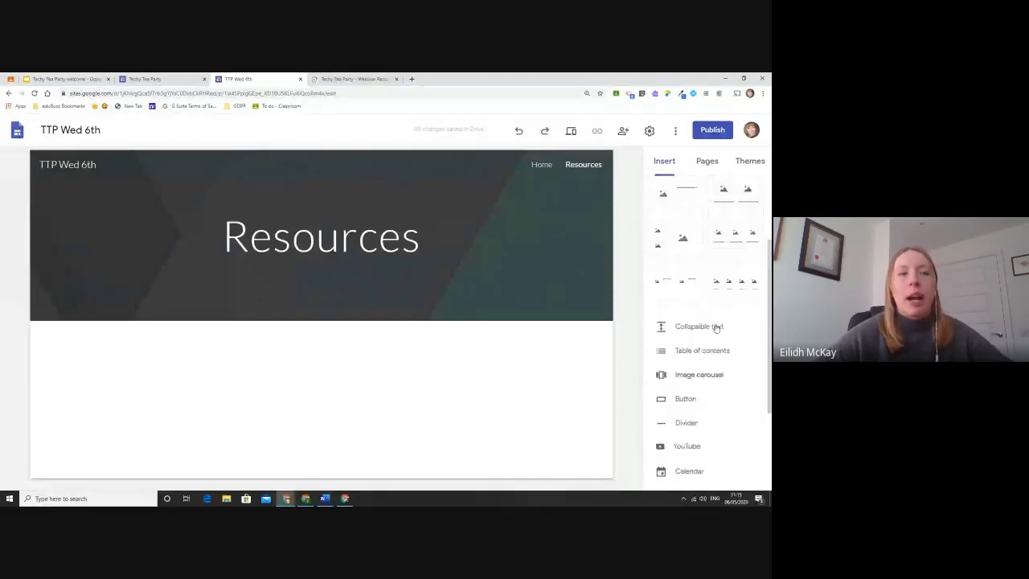
scroll(696, 338, down, 3)
click(681, 359)
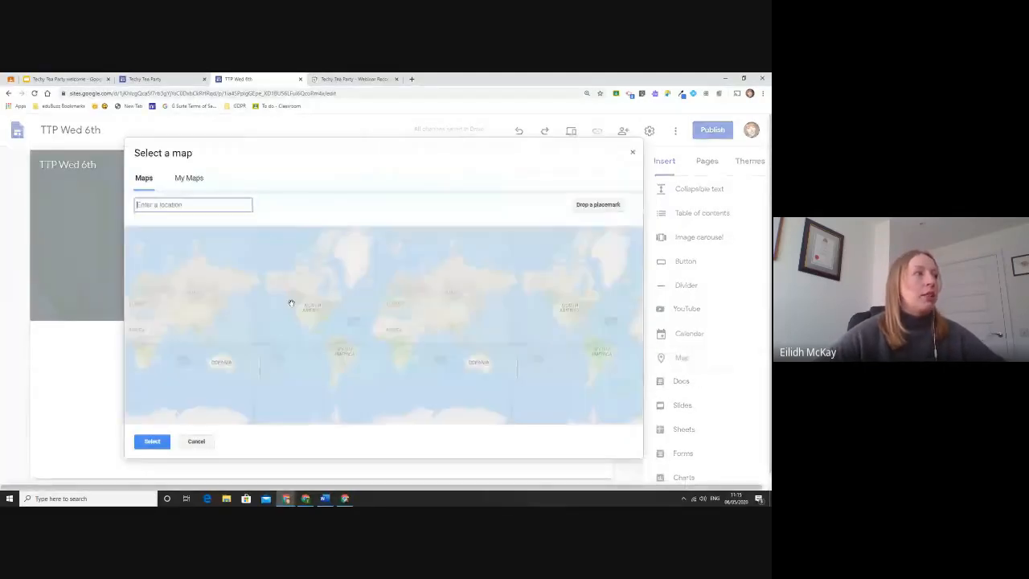
text(Aberdeen)
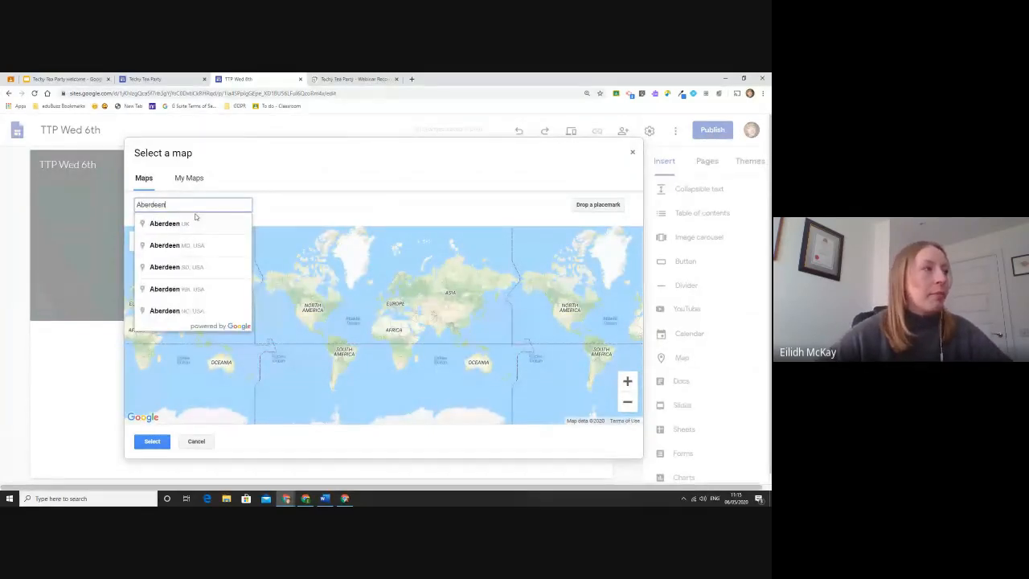
click(198, 225)
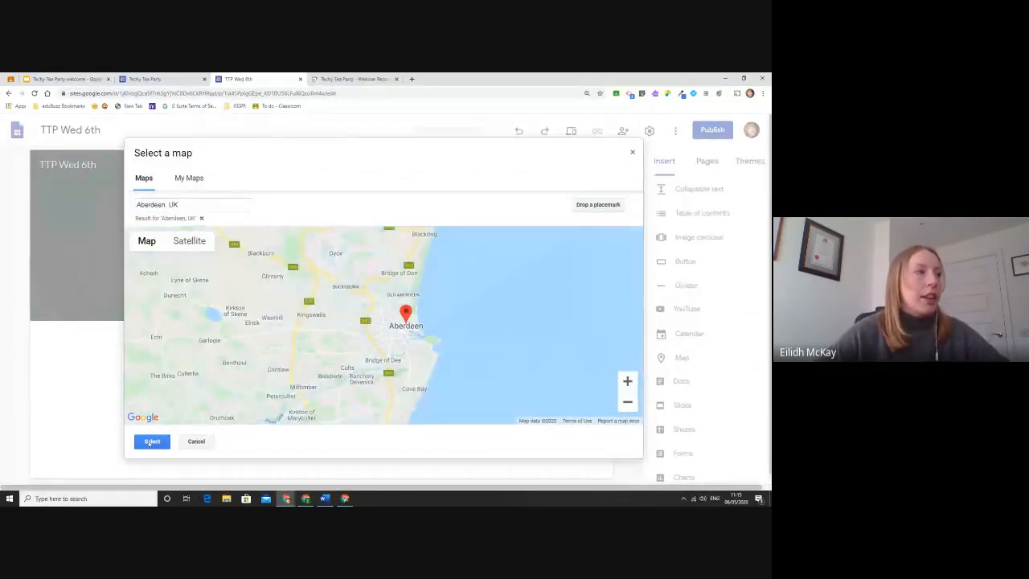
click(150, 442)
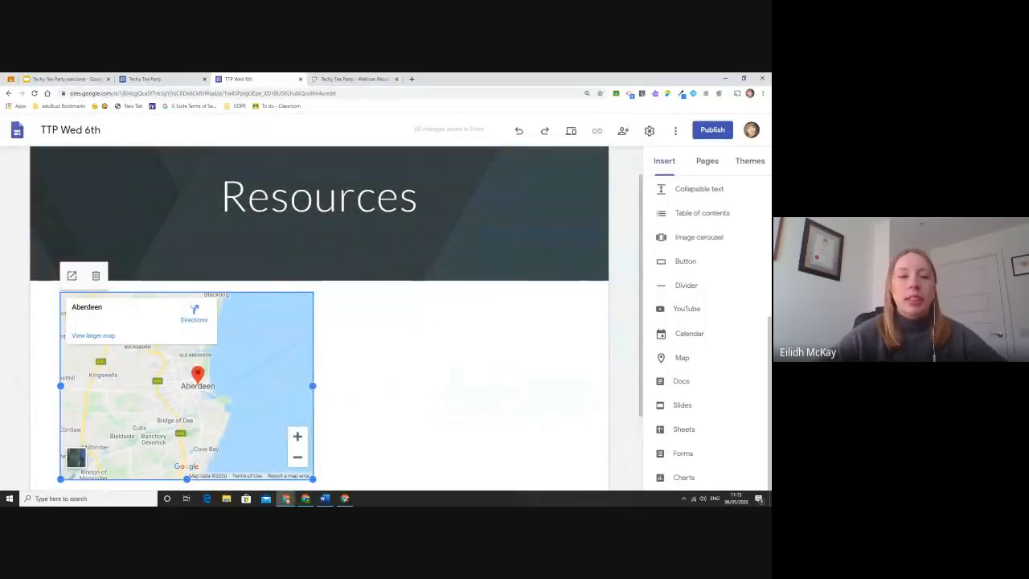
click(691, 359)
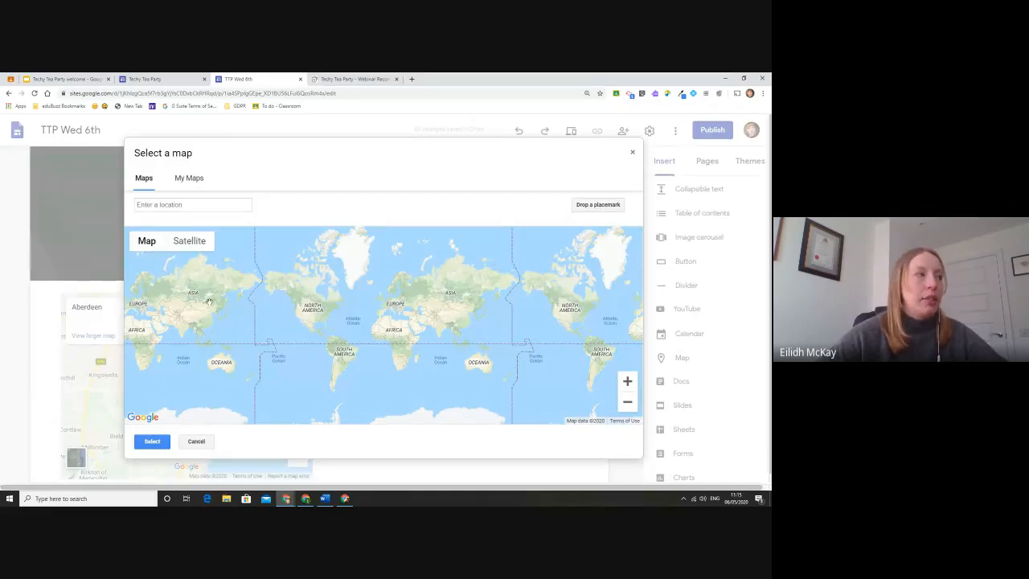
Insert a satellite-view map of Banff, UK on the Resources page.
click(191, 242)
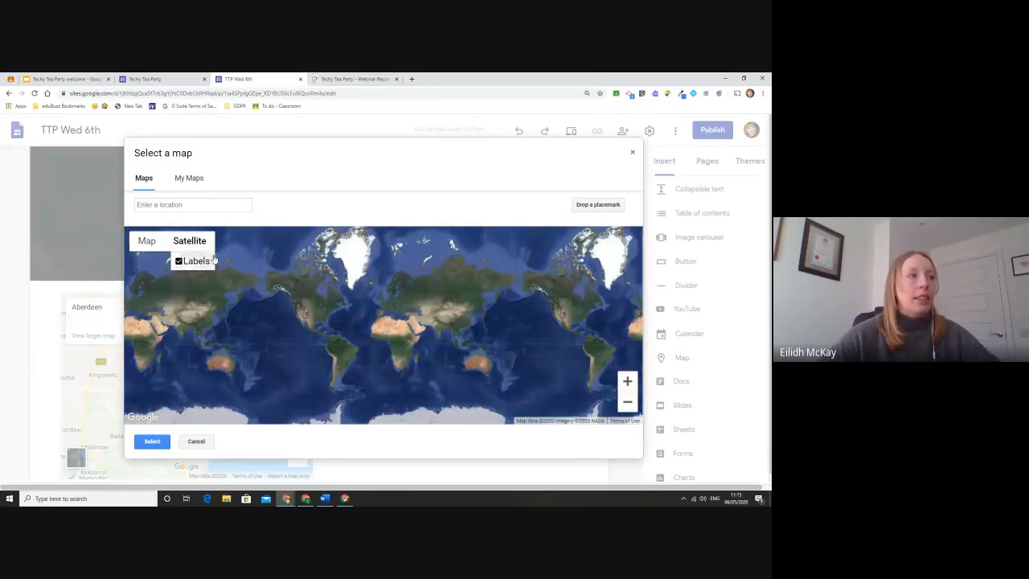
click(182, 206)
text(Banff)
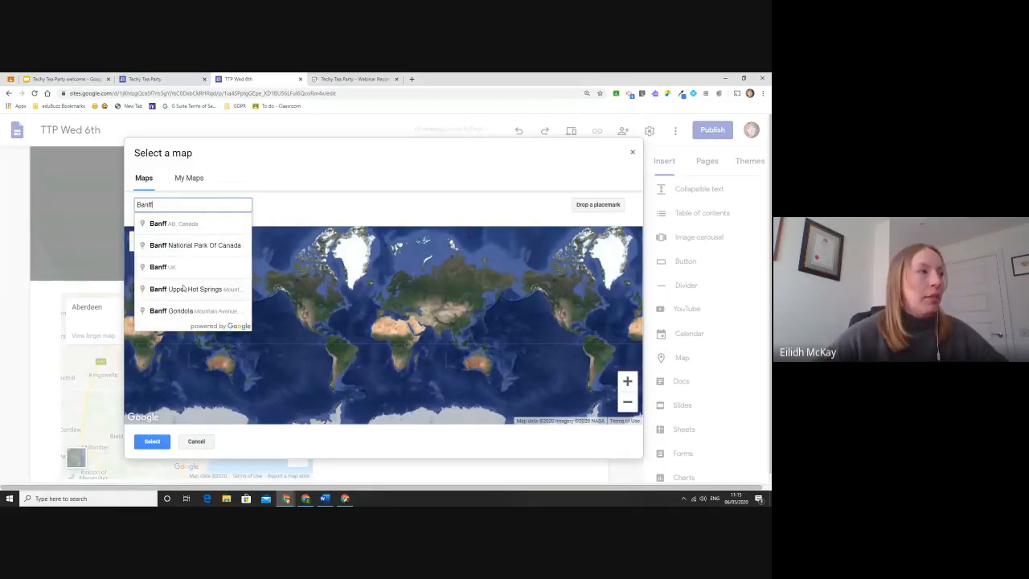
click(183, 272)
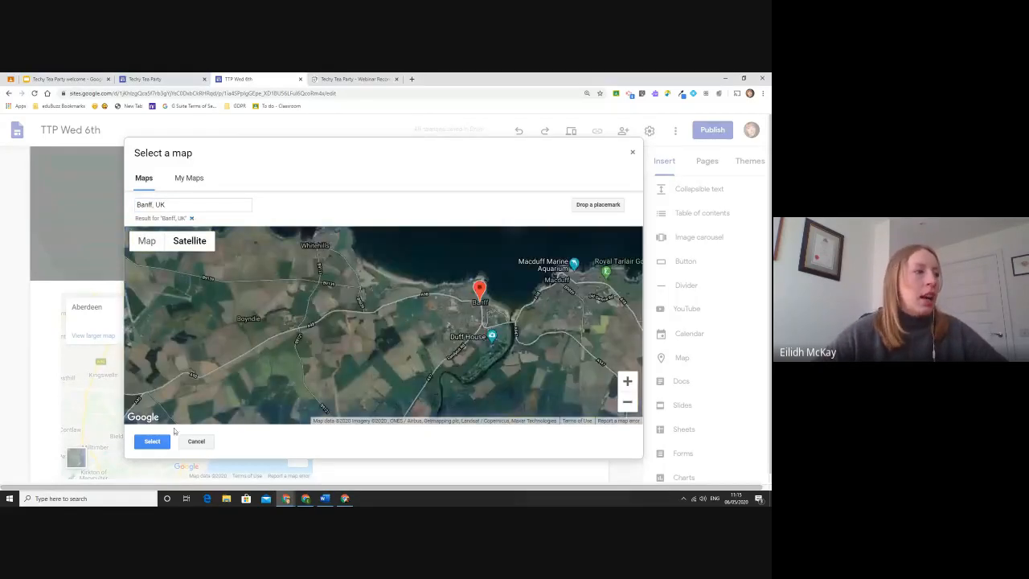
click(150, 441)
Drag the Banff map into place below the Aberdeen map.
scroll(315, 324, up, 2)
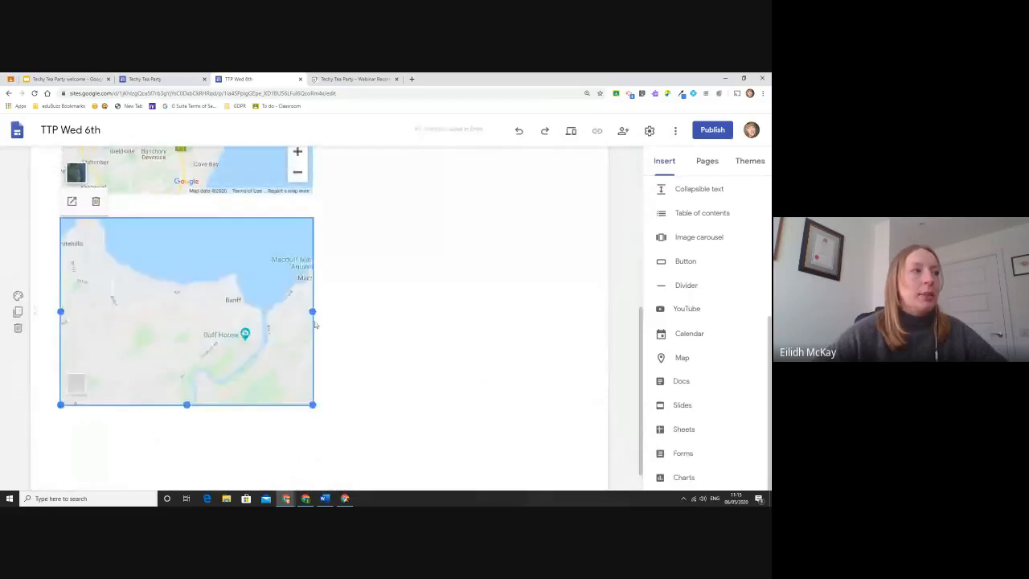
drag(254, 383, 464, 184)
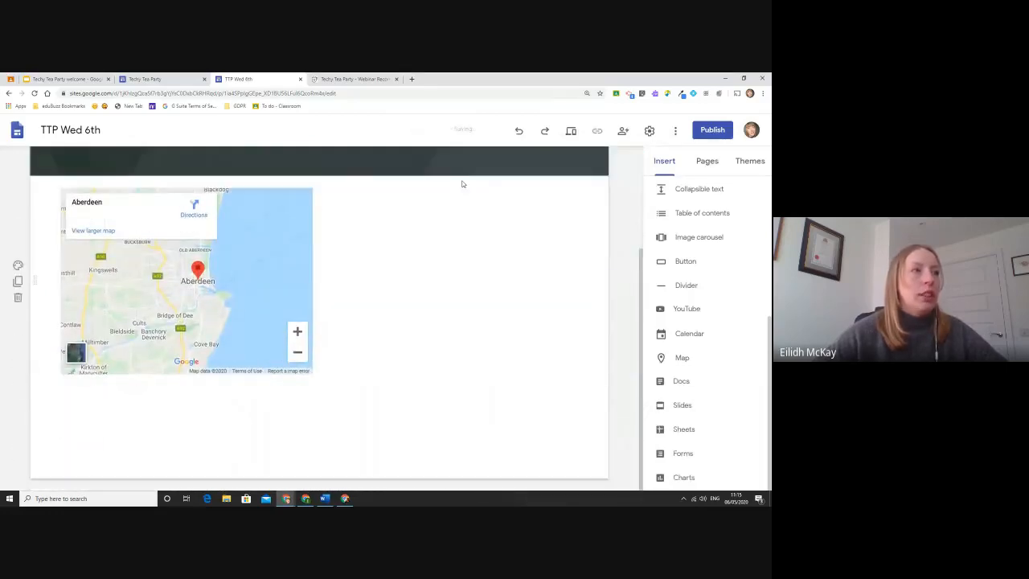
drag(490, 289, 137, 416)
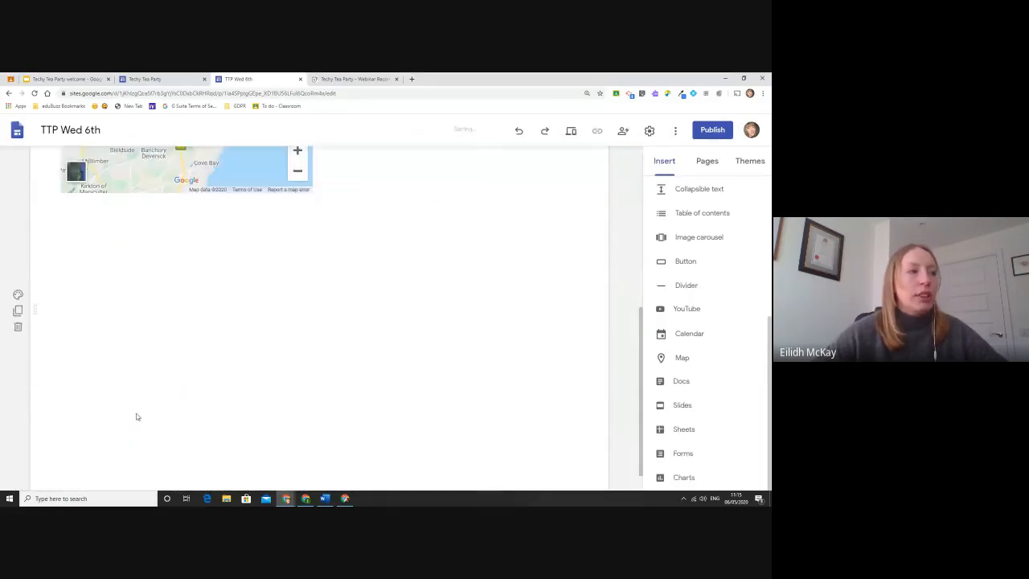
drag(517, 367, 272, 392)
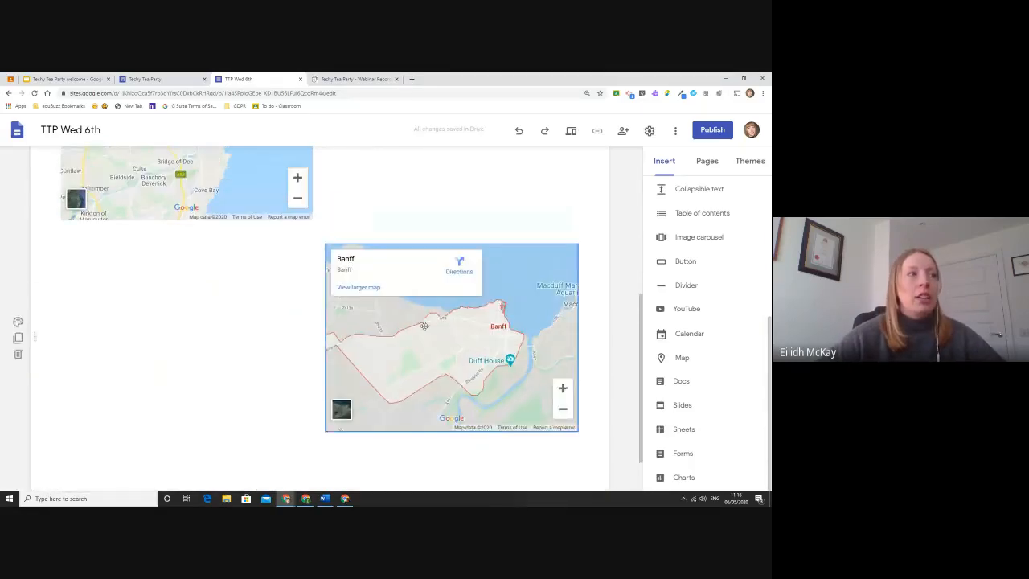
Reposition the Banff map directly beneath the Aberdeen map.
scroll(410, 321, up, 2)
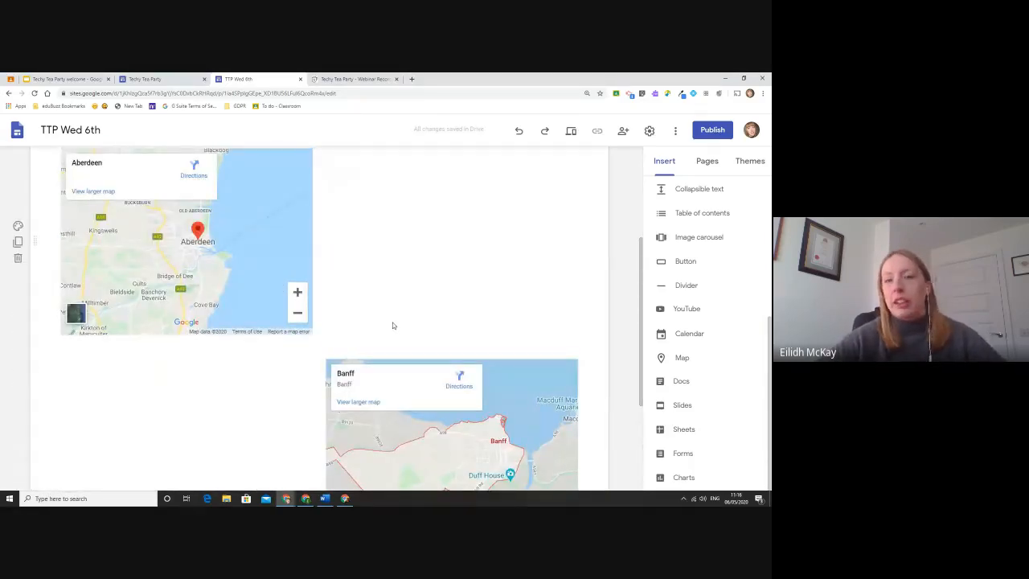
drag(451, 410, 157, 337)
scroll(157, 337, up, 1)
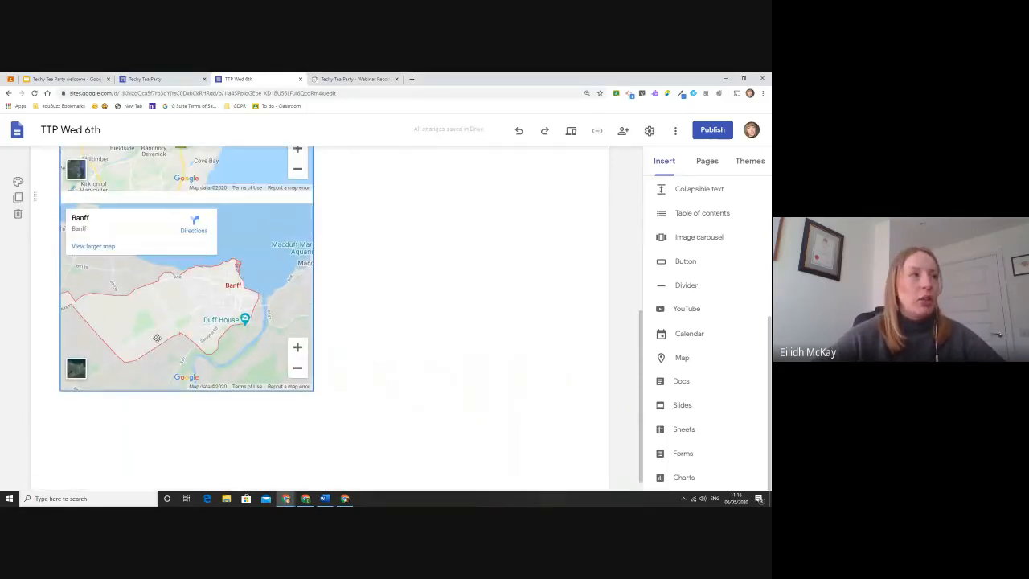
drag(230, 211, 153, 282)
scroll(351, 257, up, 5)
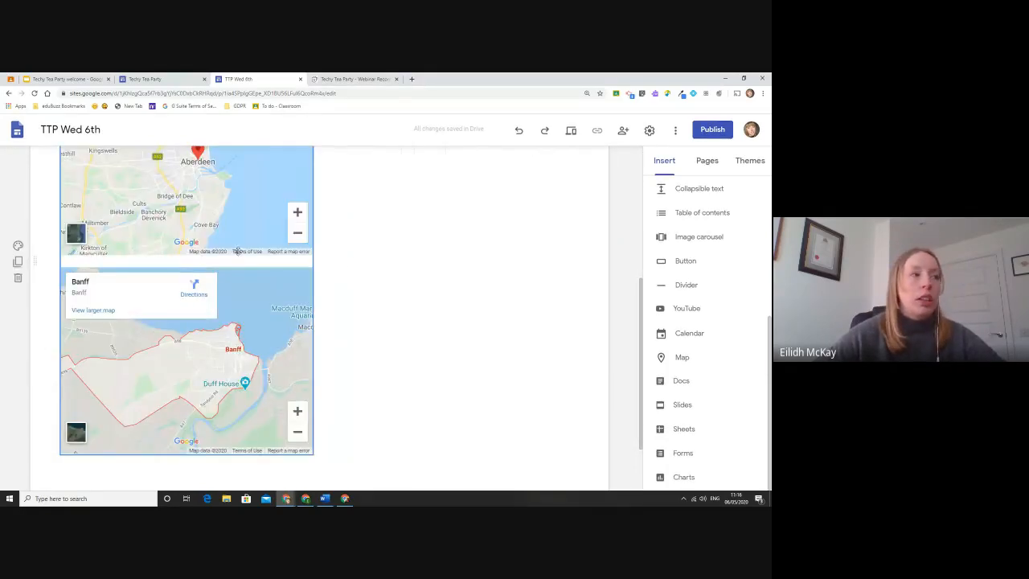
scroll(352, 261, down, 4)
drag(291, 233, 194, 278)
scroll(293, 282, down, 3)
Move the Banff map beside the Aberdeen map to form a two-map row.
click(426, 301)
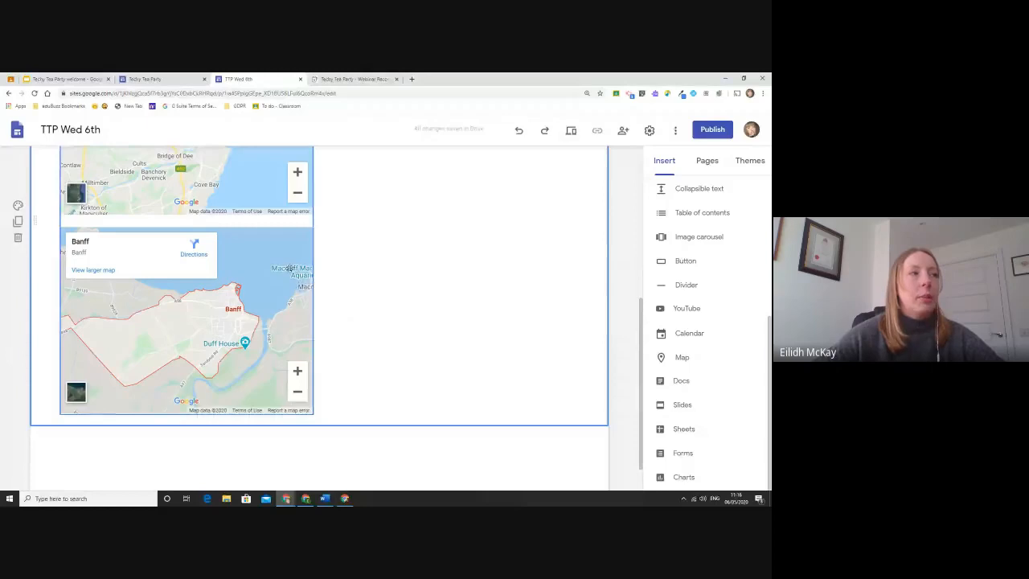
click(290, 268)
drag(290, 267, 468, 258)
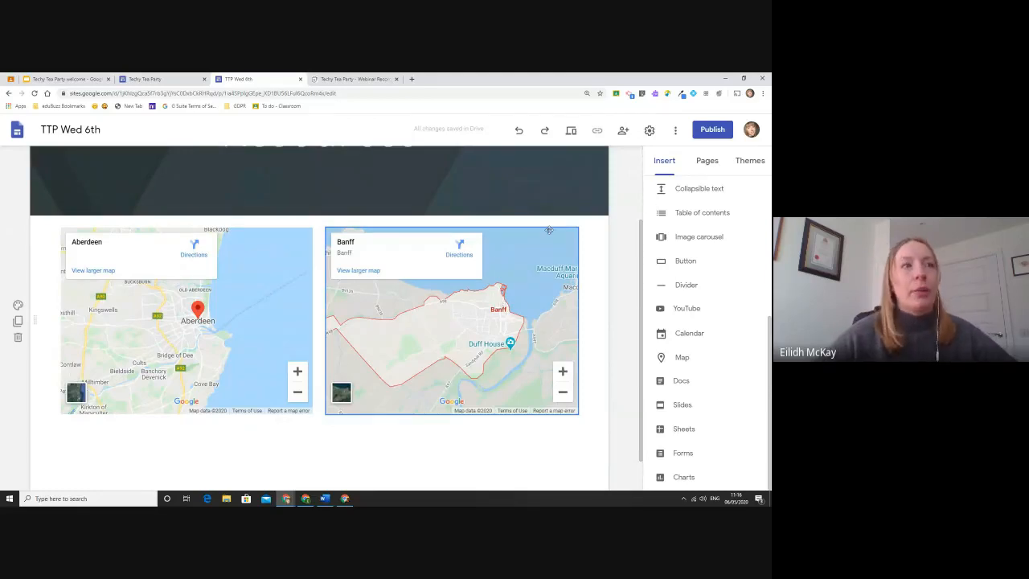
scroll(626, 204, up, 3)
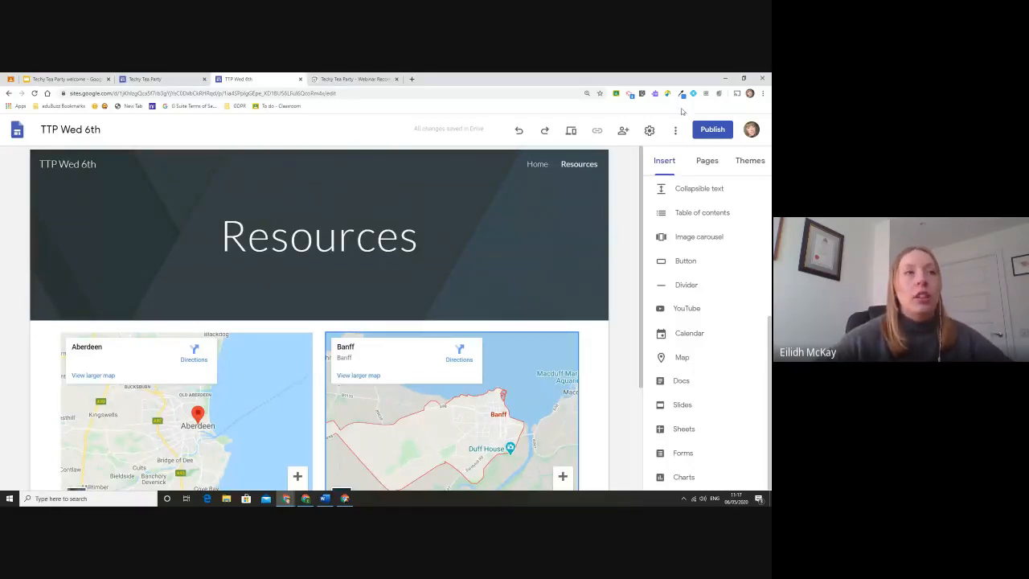
Set the published site so only specific people can view it.
click(623, 129)
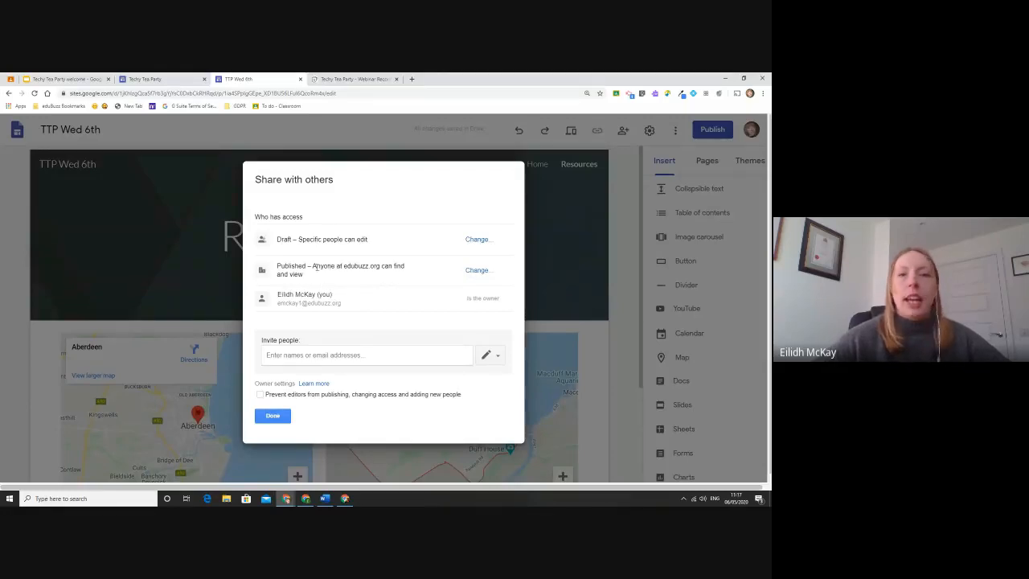
click(480, 273)
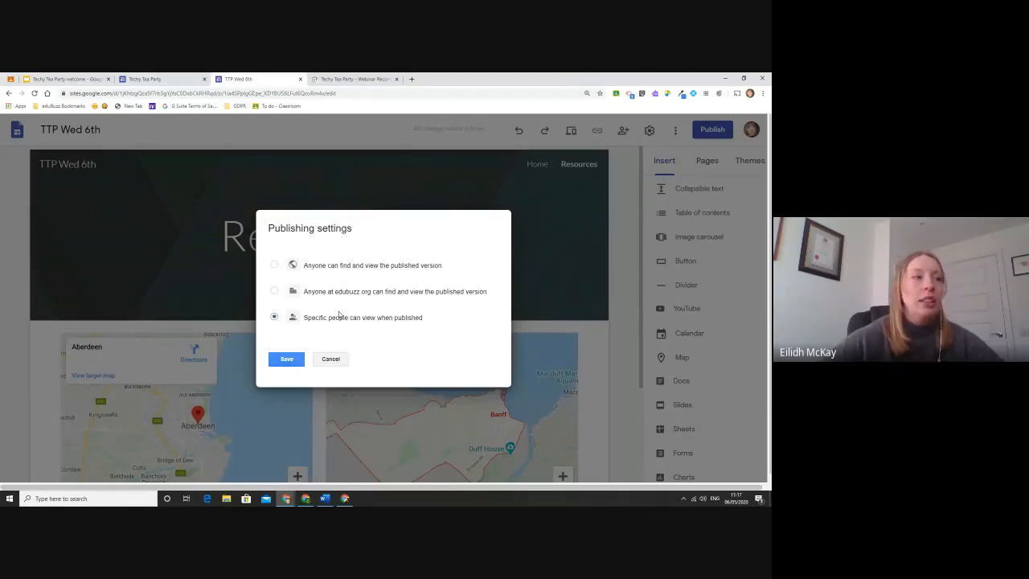
click(278, 363)
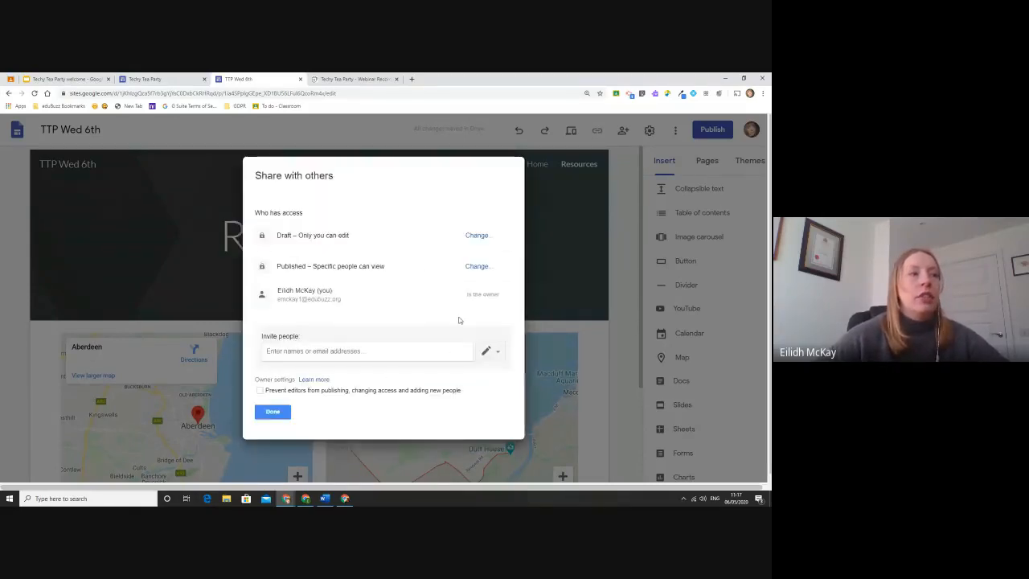
Make invitees view-only, cancel the pending invitation, and close the sharing settings.
click(499, 355)
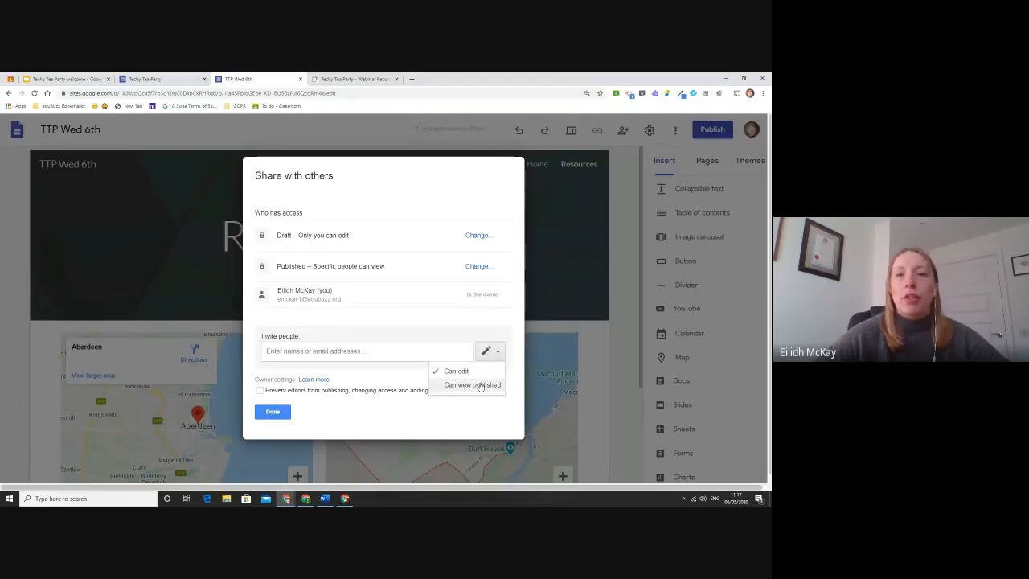
click(480, 385)
click(330, 354)
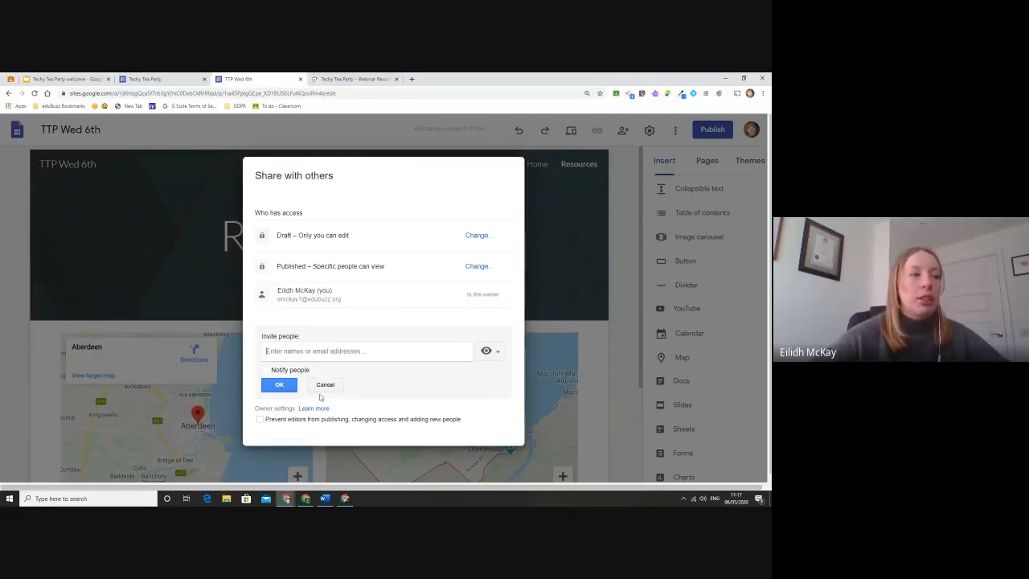
click(323, 389)
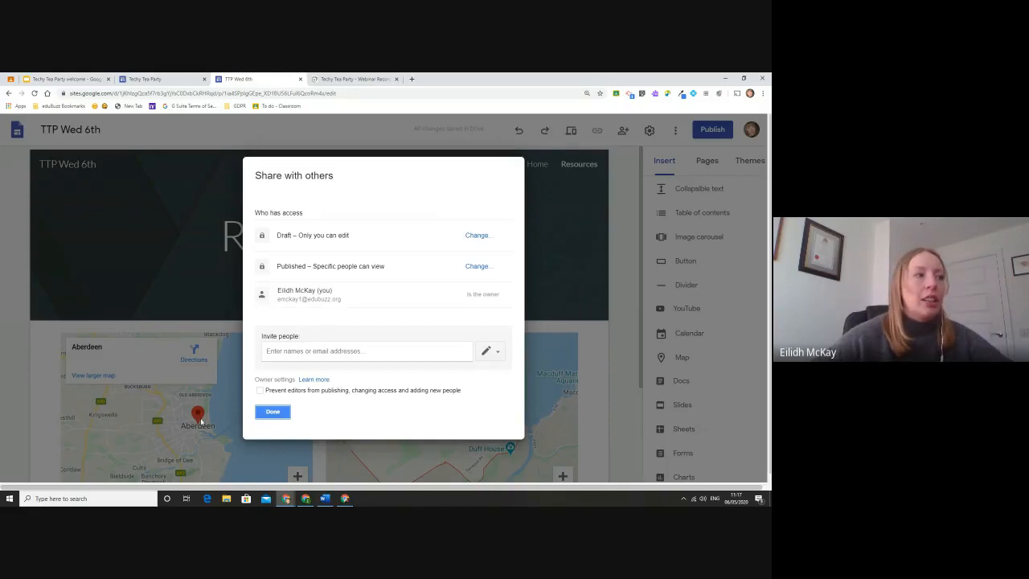
click(273, 412)
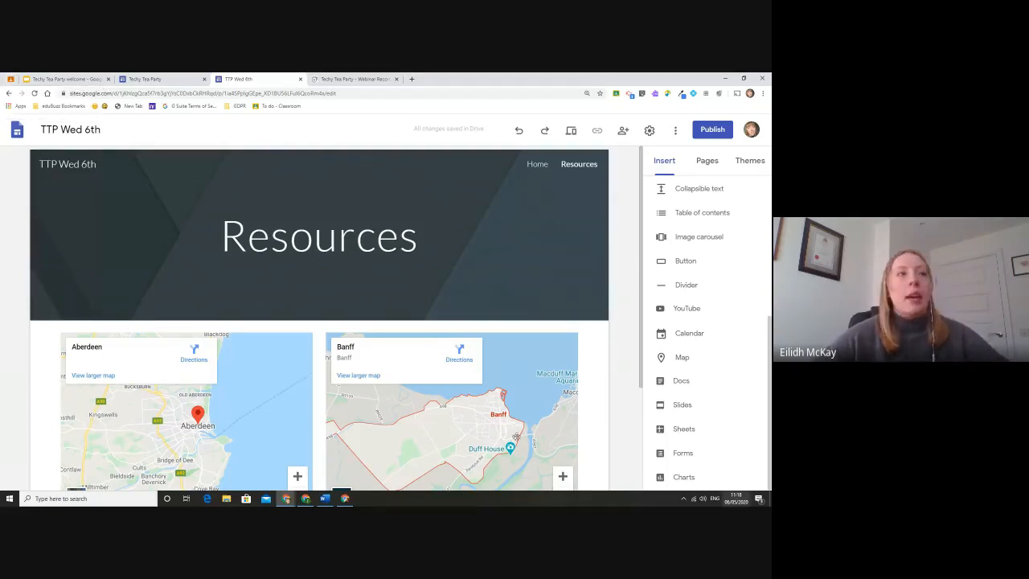
scroll(617, 191, down, 3)
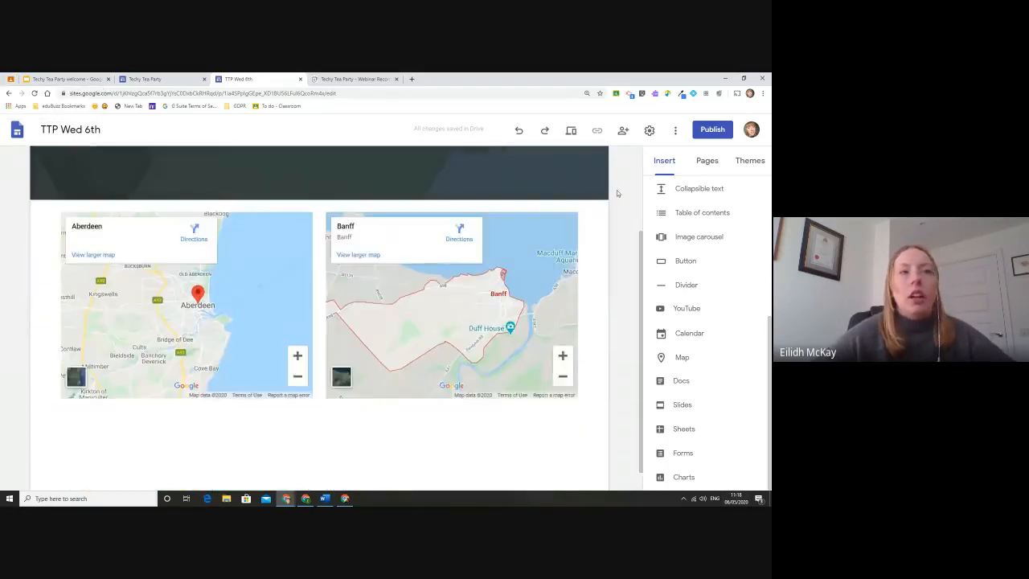
scroll(617, 191, up, 3)
scroll(616, 190, down, 4)
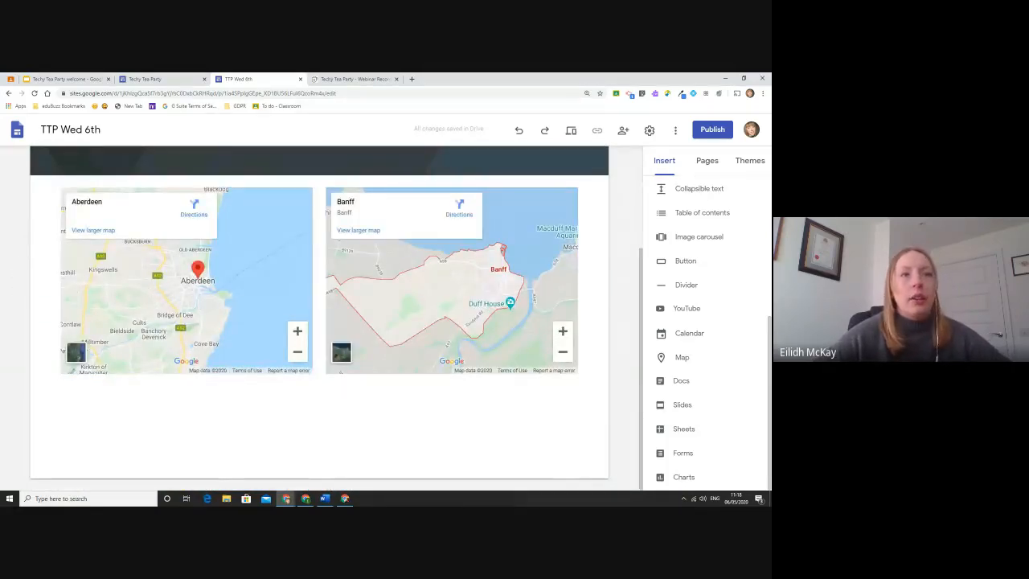
drag(770, 339, 770, 209)
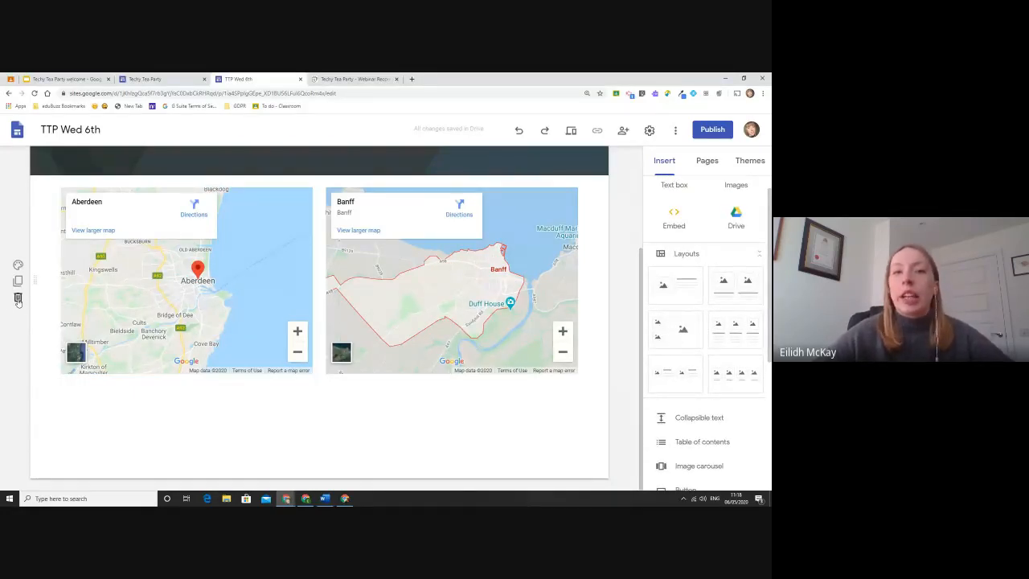
click(18, 299)
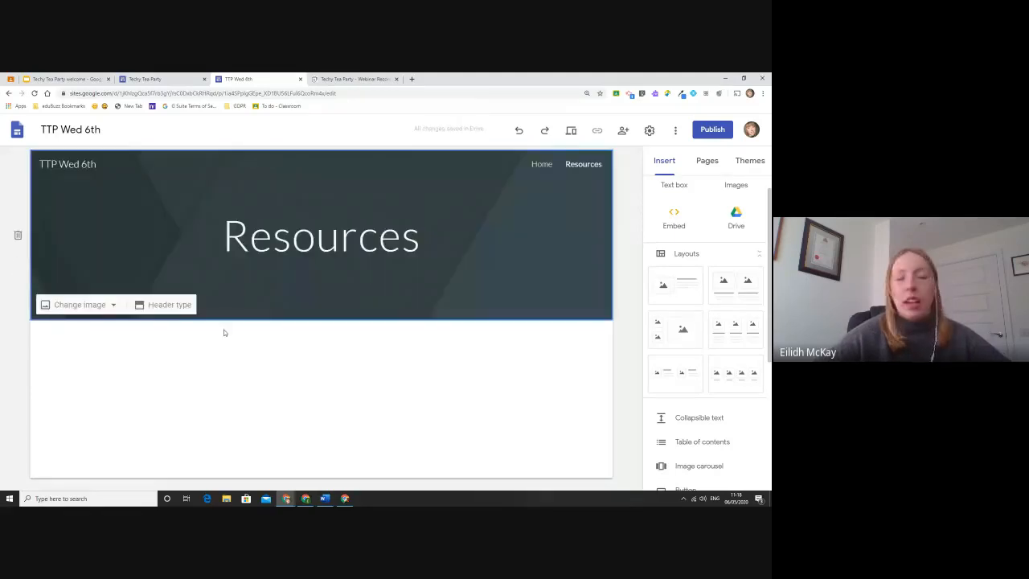
click(518, 130)
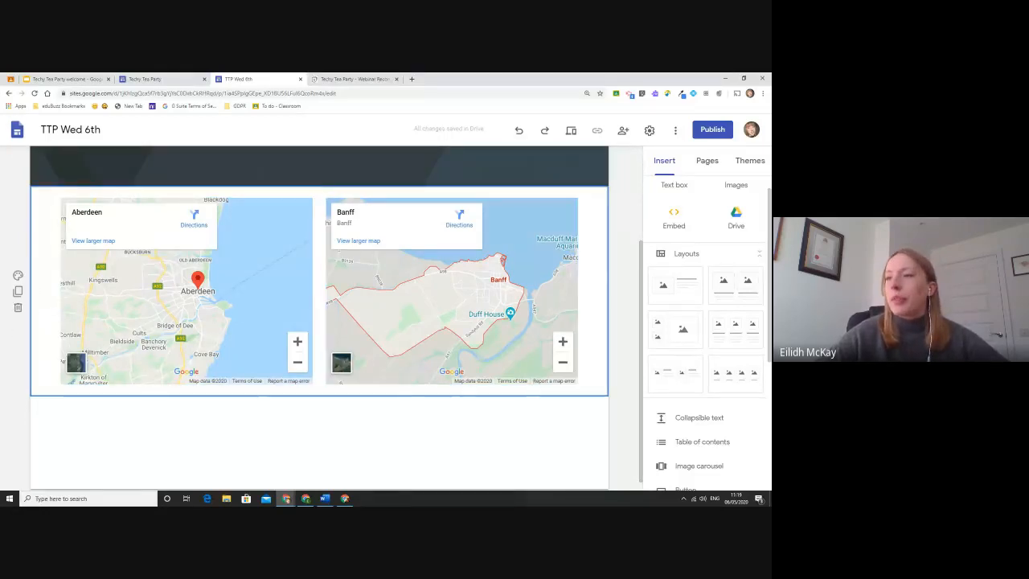
click(20, 78)
click(338, 315)
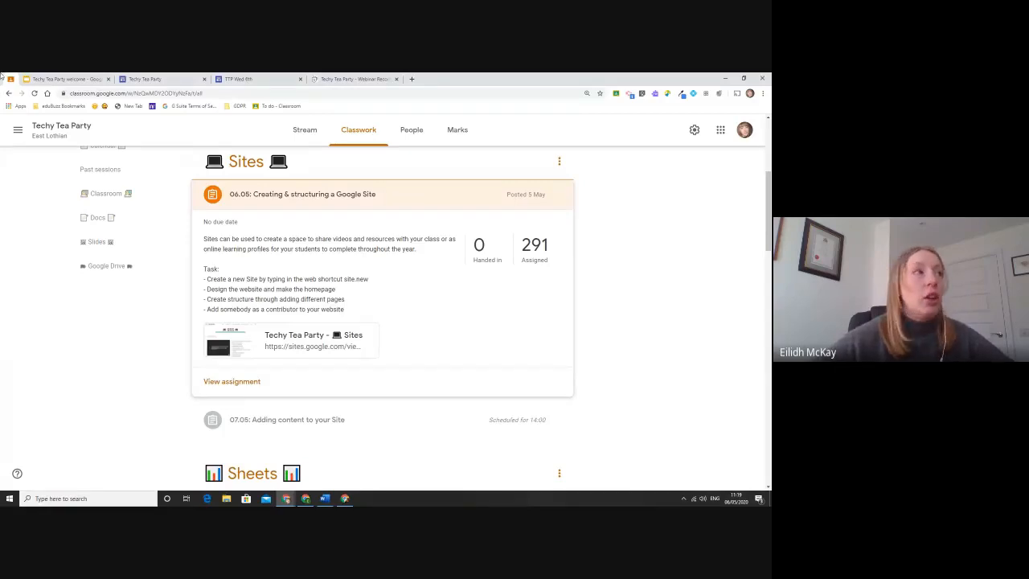
click(245, 79)
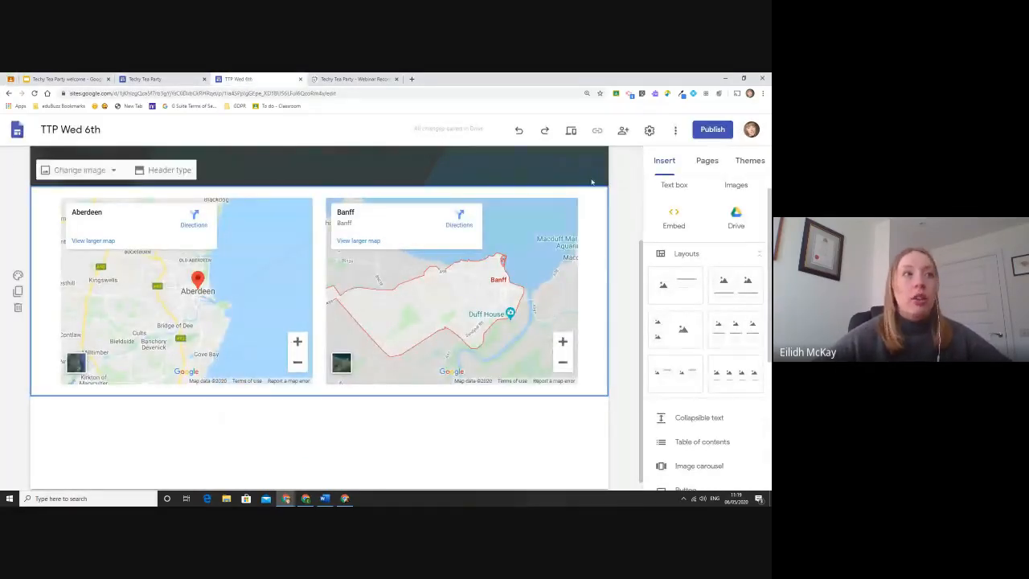
Insert a collapsible text block on the site's Home page.
scroll(353, 153, up, 3)
click(536, 164)
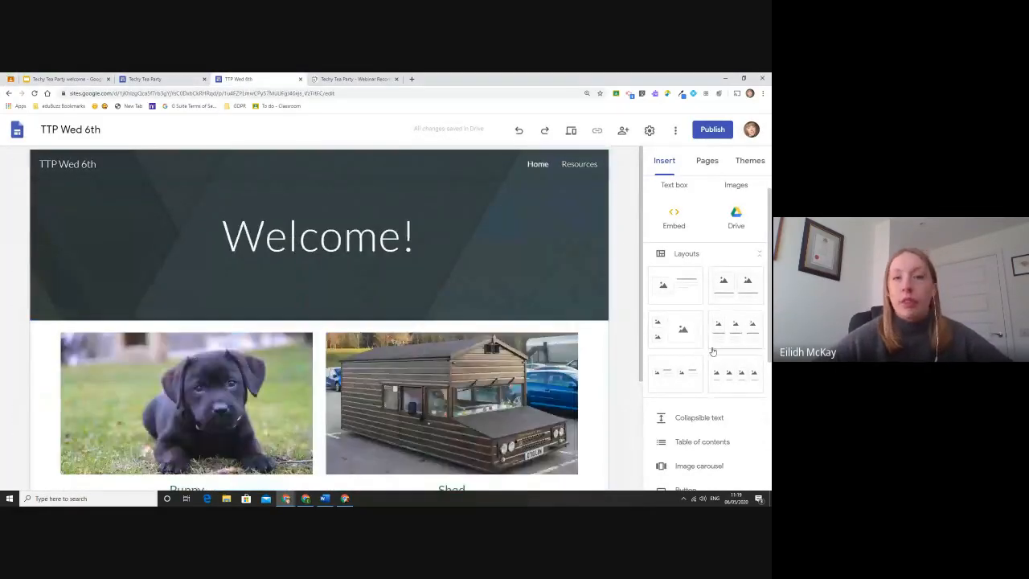
scroll(712, 350, down, 3)
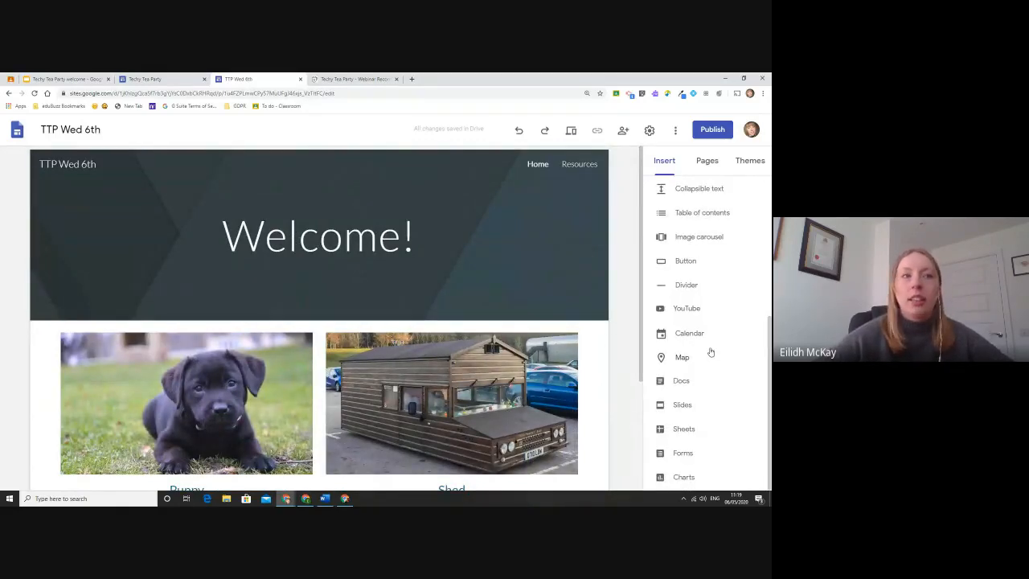
scroll(710, 351, up, 1)
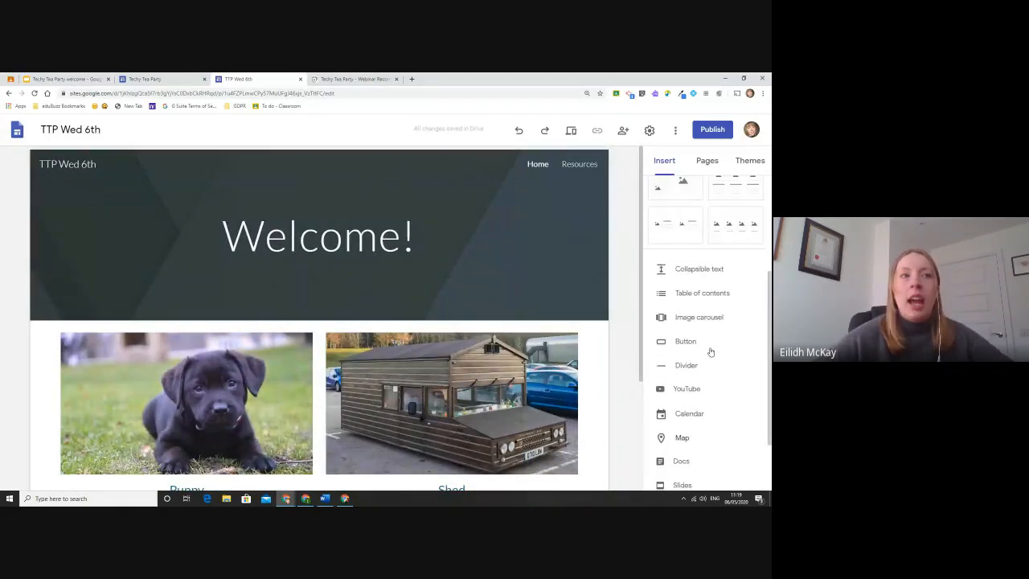
click(706, 268)
Give the block the Title-style heading 'Welcome to our homepage...' and zoom the browser in.
click(104, 215)
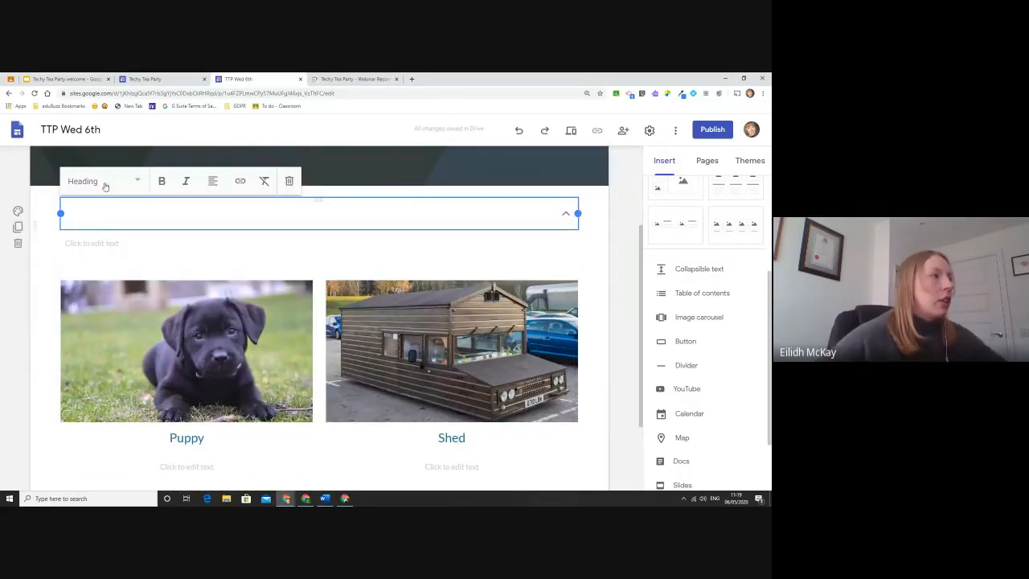
click(104, 183)
click(110, 219)
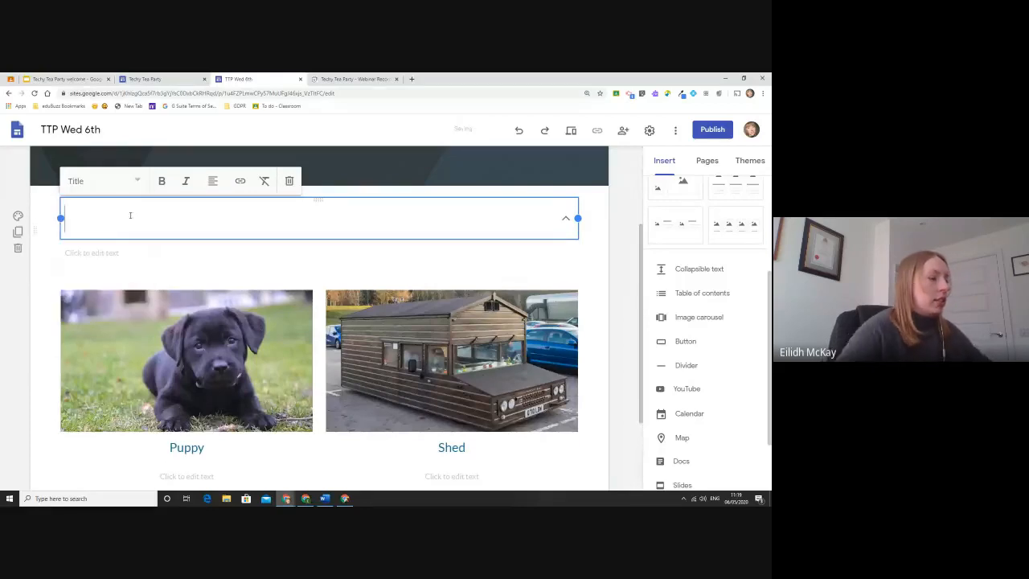
text(Welcome to ou)
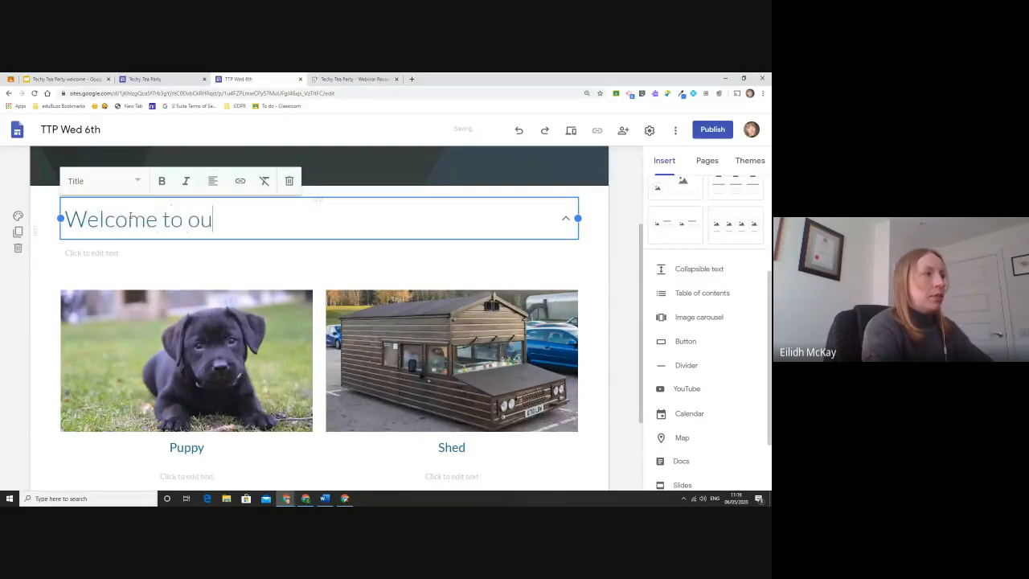
text(r homepage...)
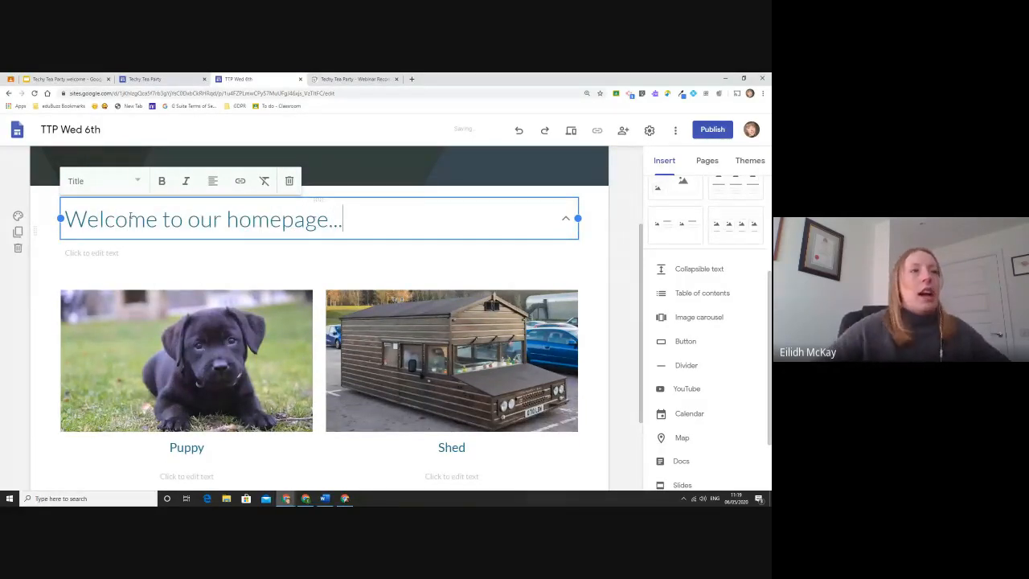
click(619, 175)
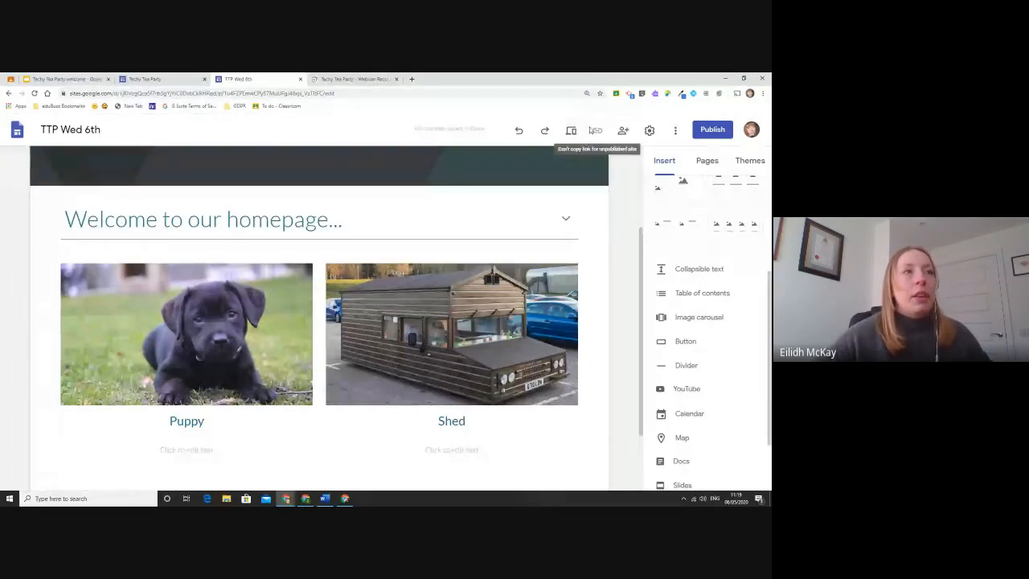
key(ctrl+plus)
key(ctrl+plus)
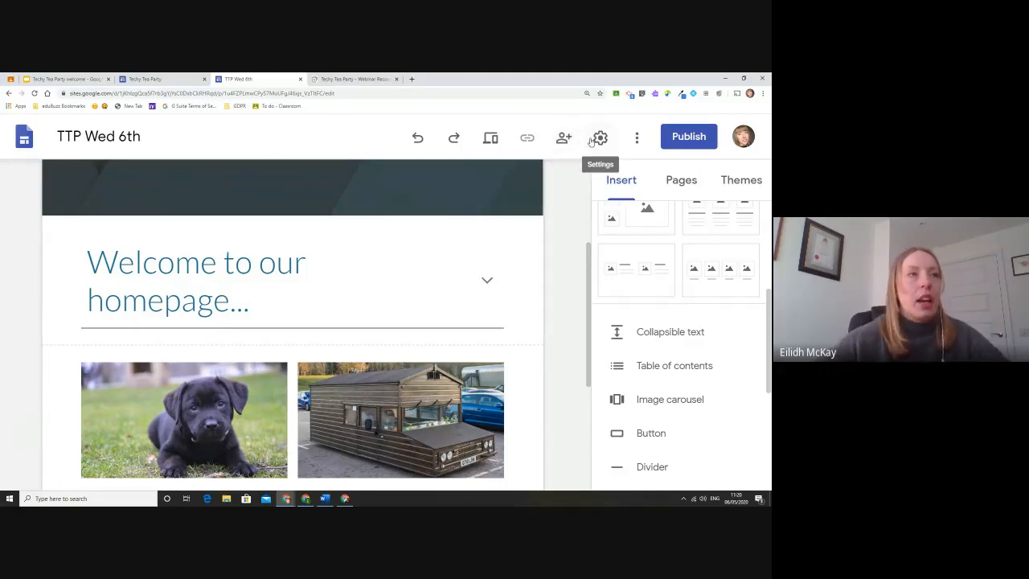
Preview the TTP Wed 6th homepage at phone, tablet and large-screen widths, then open the Webinar Recordings tab.
click(497, 141)
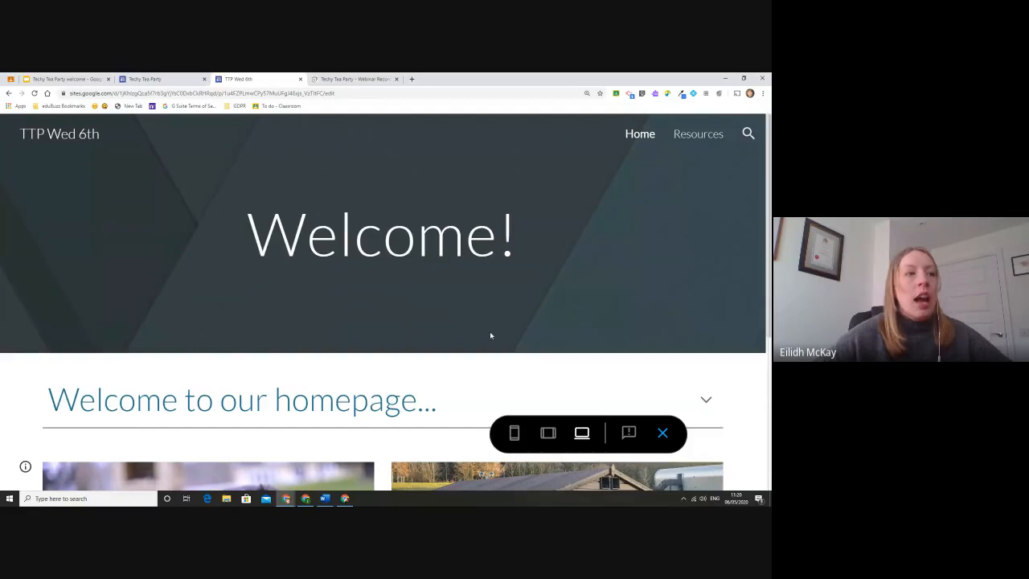
scroll(491, 335, down, 3)
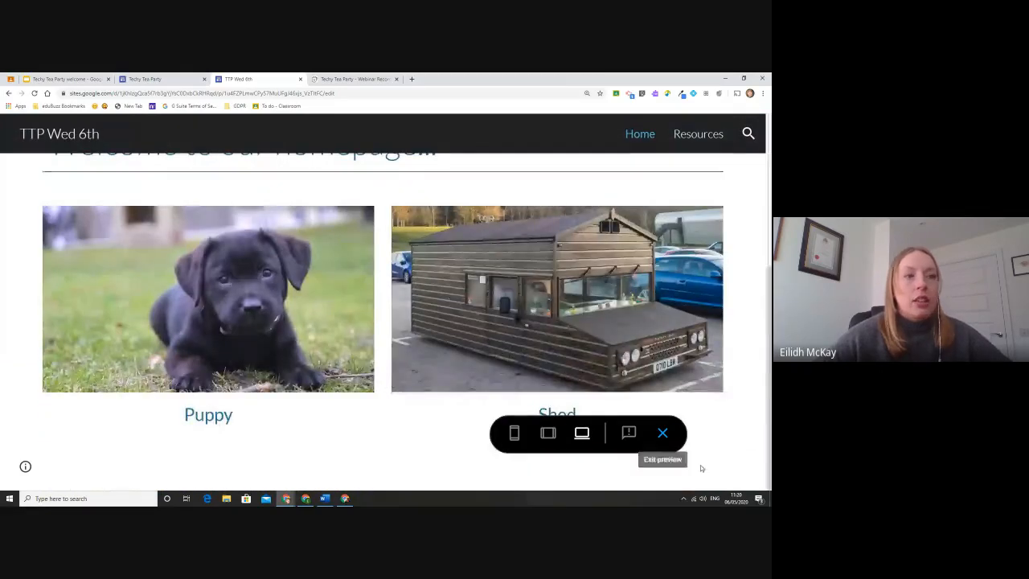
click(515, 433)
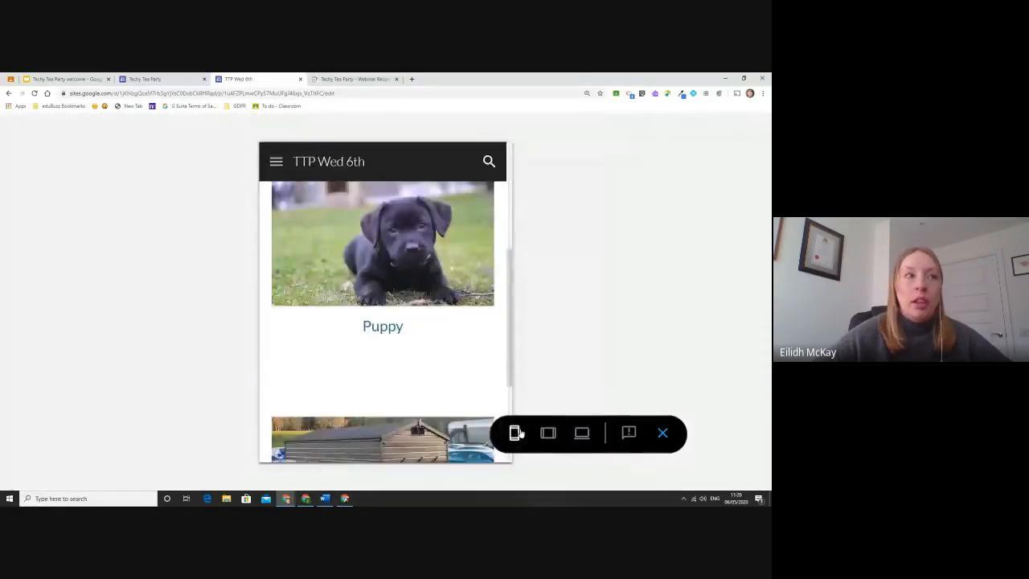
scroll(484, 324, up, 6)
scroll(478, 324, down, 6)
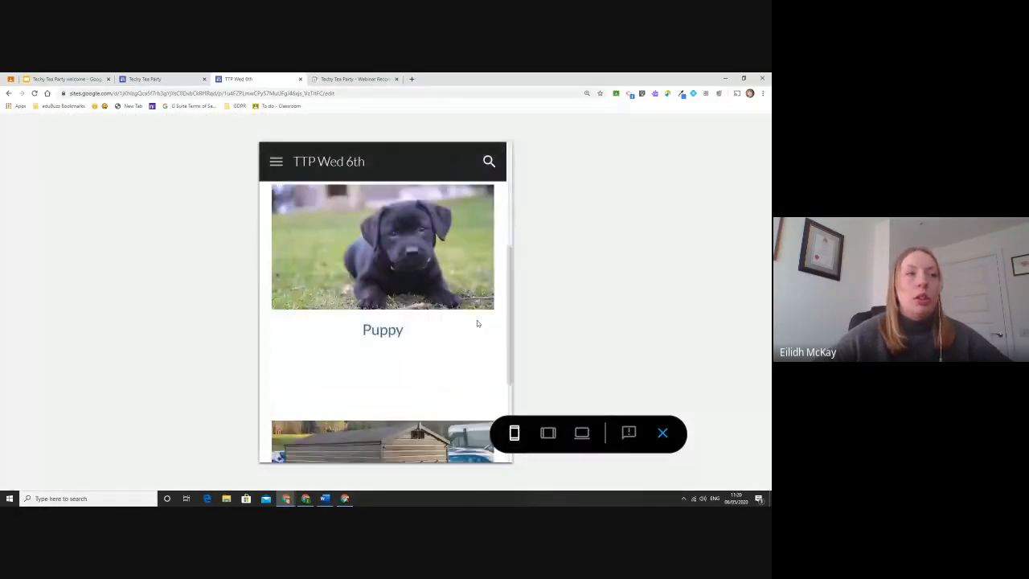
scroll(478, 323, down, 2)
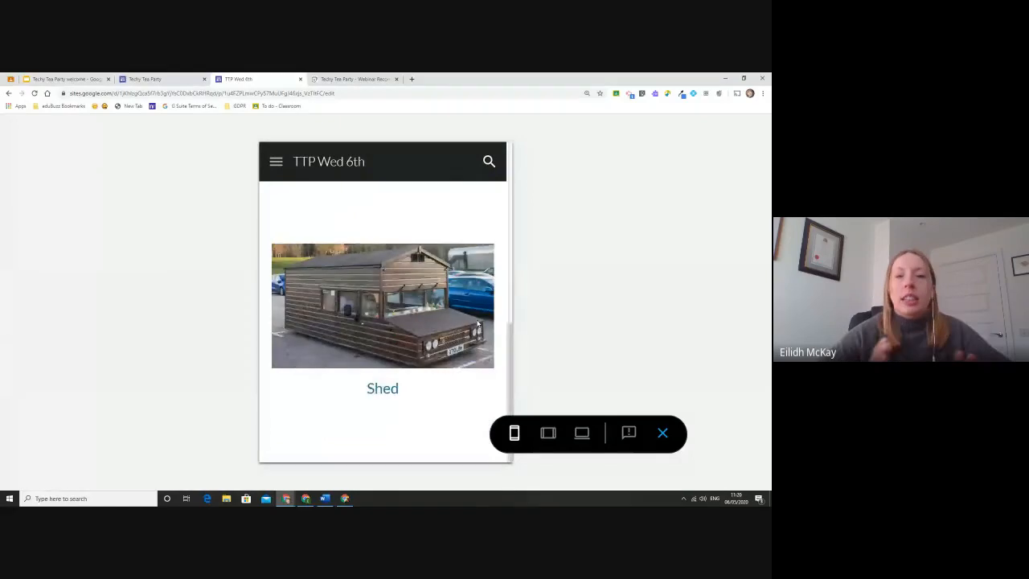
click(546, 434)
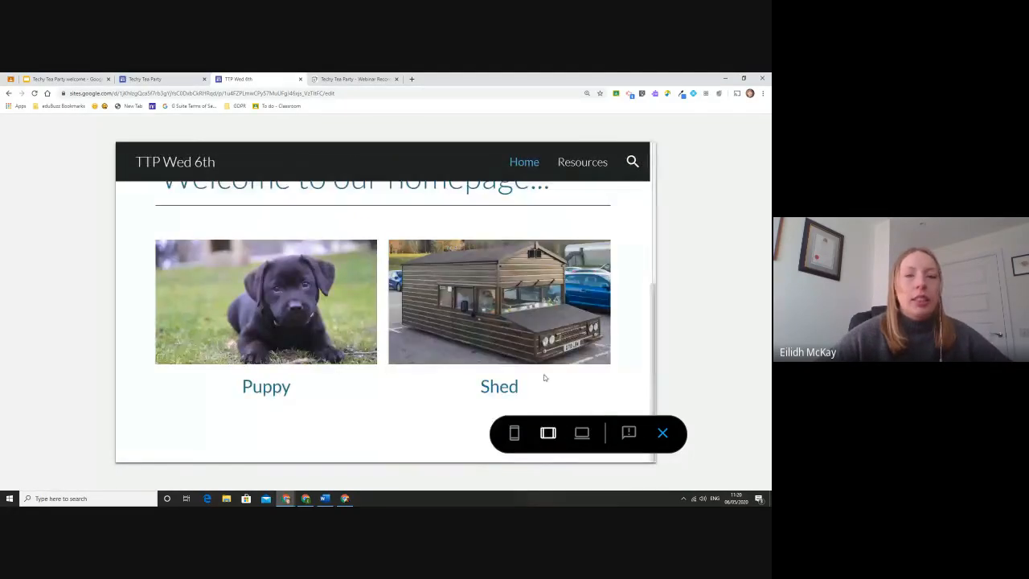
scroll(545, 378, up, 1)
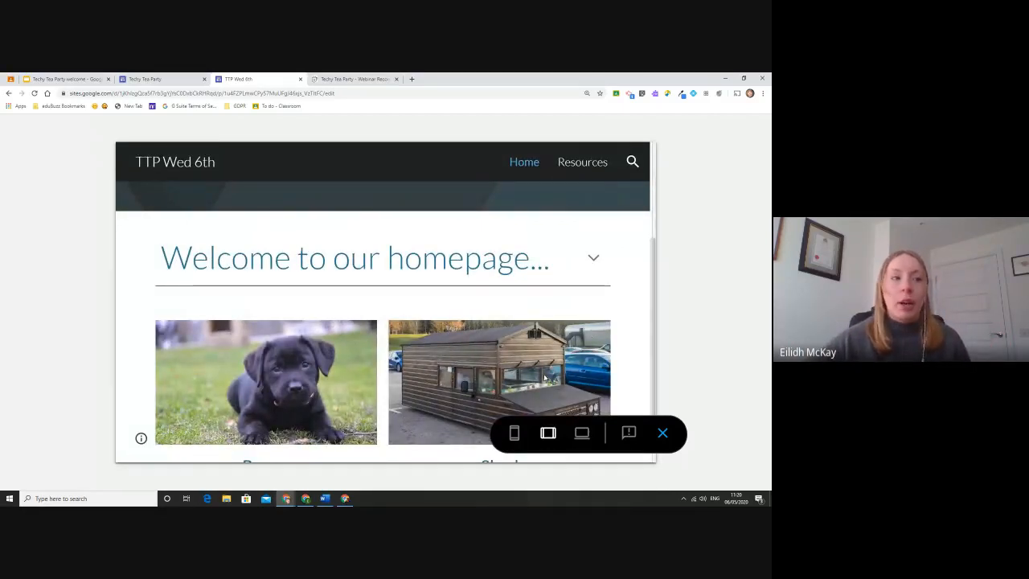
click(581, 434)
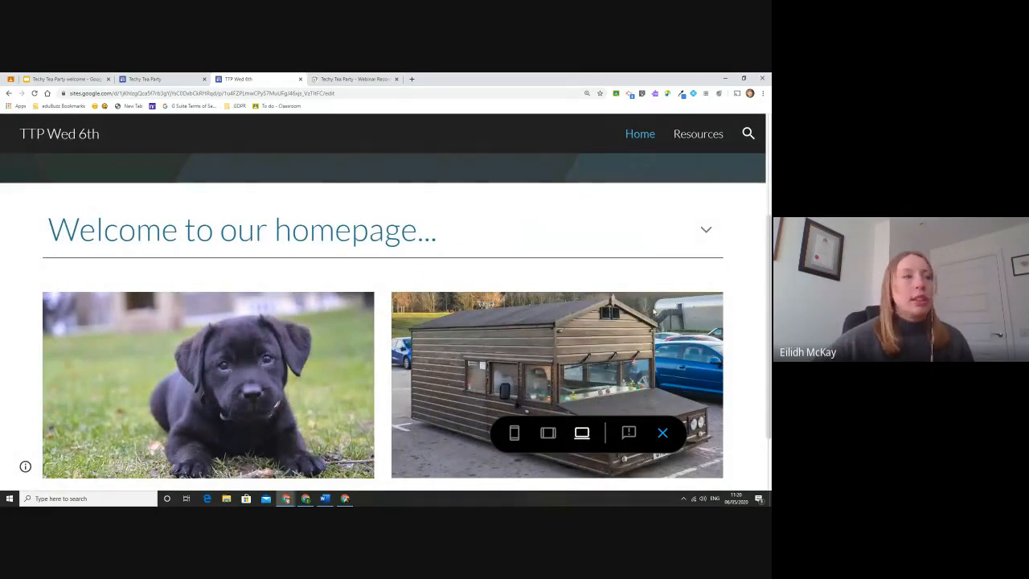
key(ctrl+Tab)
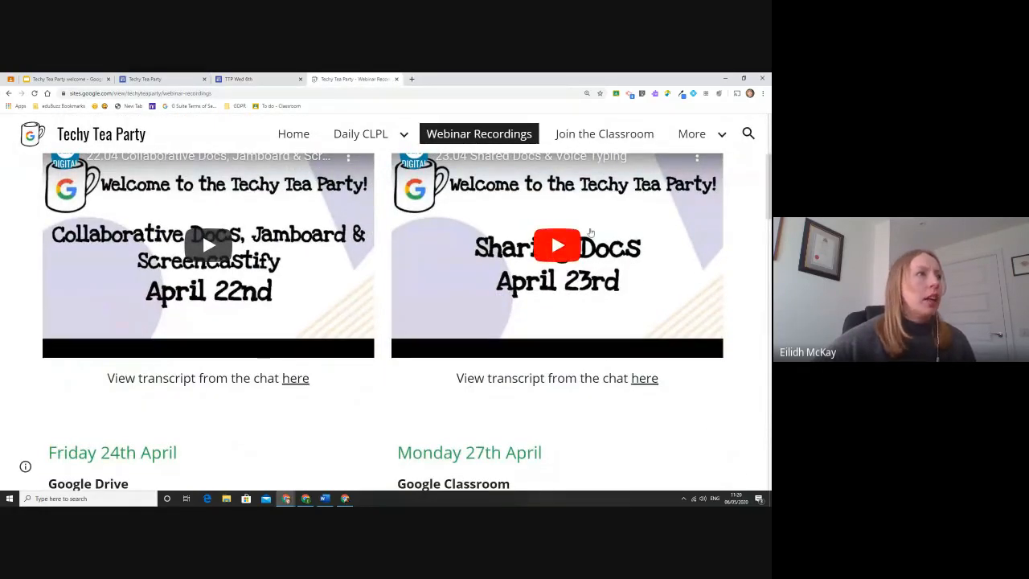
Edit the Webinar Recordings page, preview it at phone width, and return to the editor.
scroll(591, 232, up, 1)
click(732, 461)
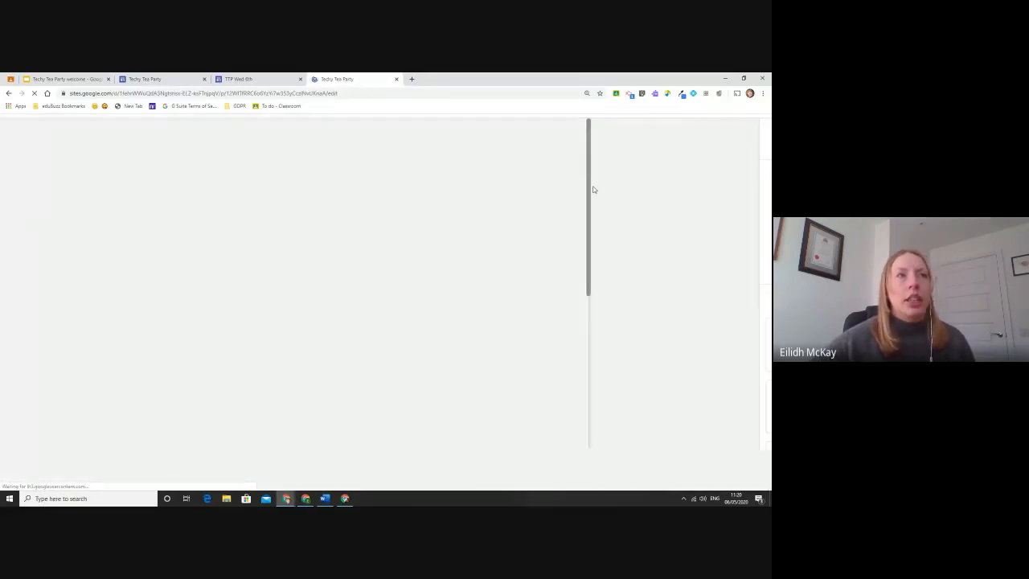
click(476, 142)
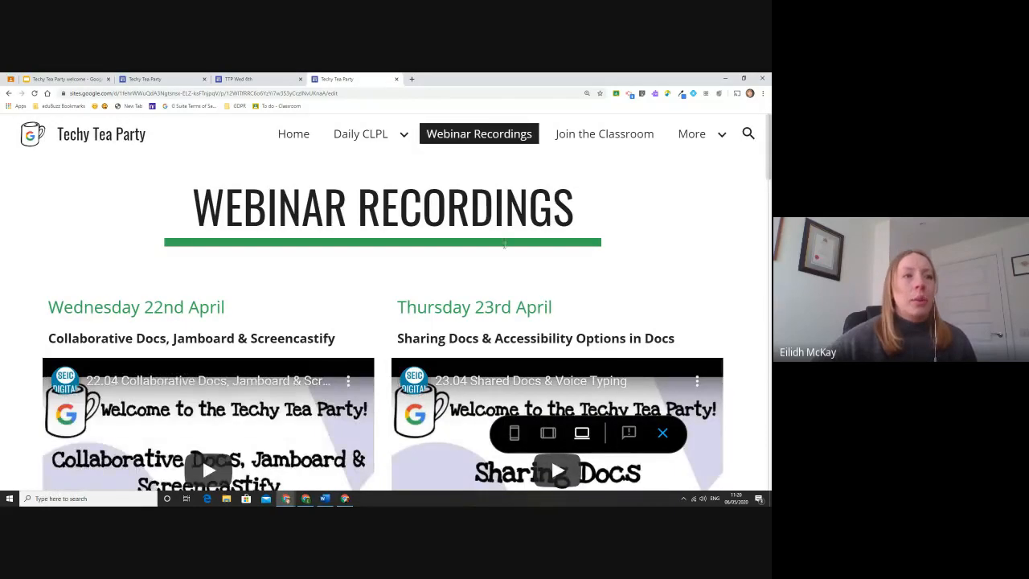
scroll(456, 290, down, 3)
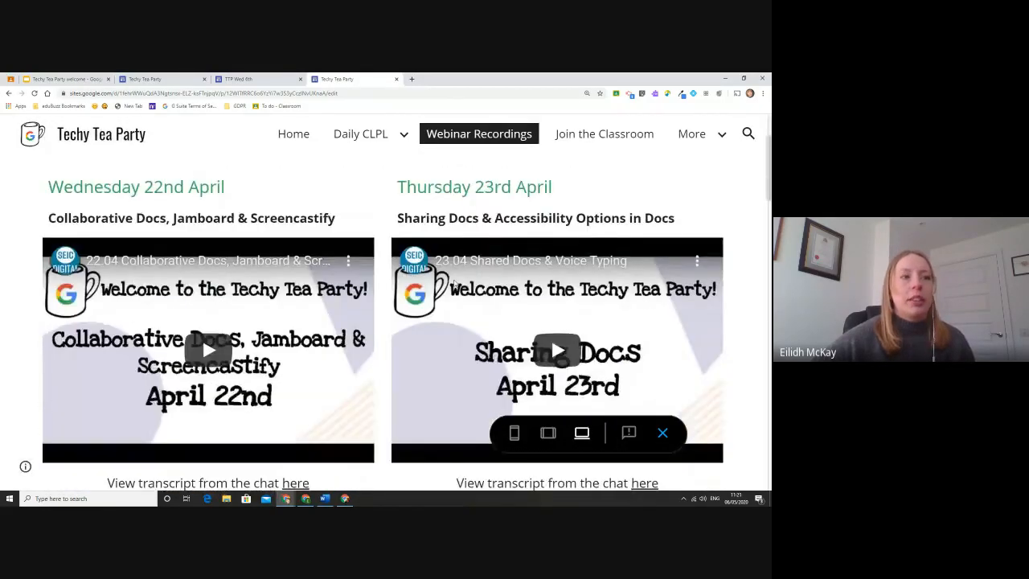
click(515, 433)
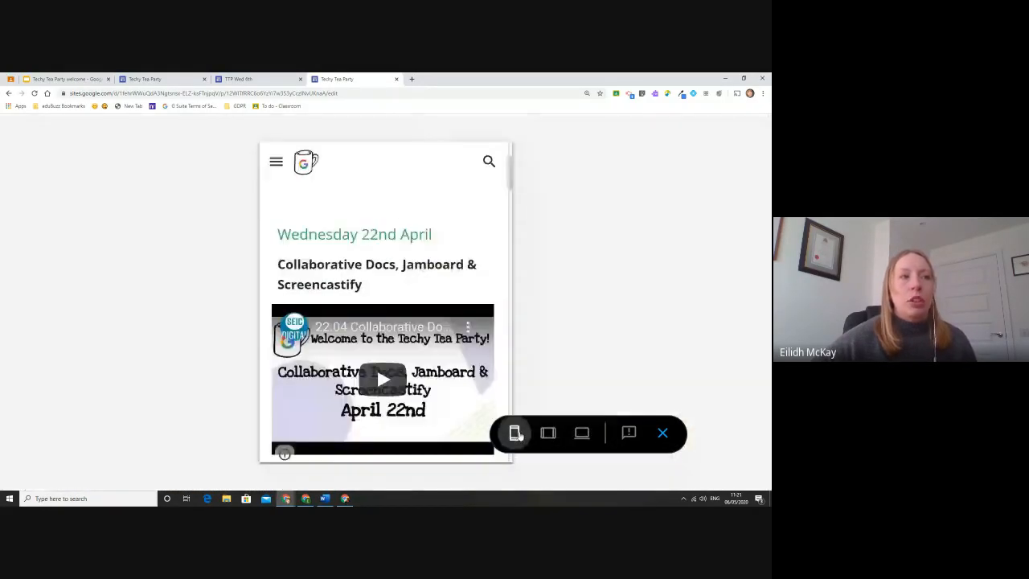
scroll(488, 282, down, 5)
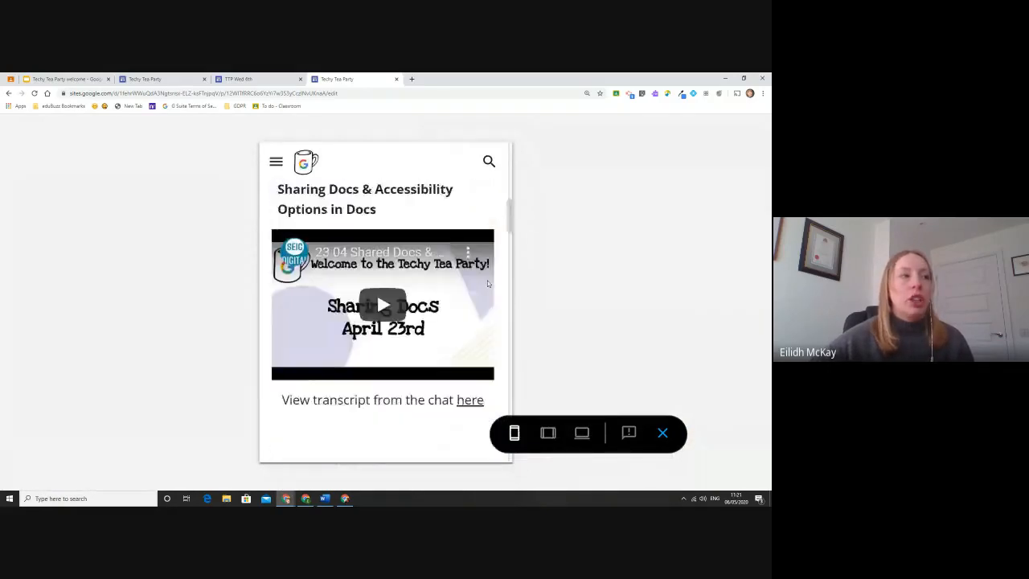
scroll(488, 283, down, 8)
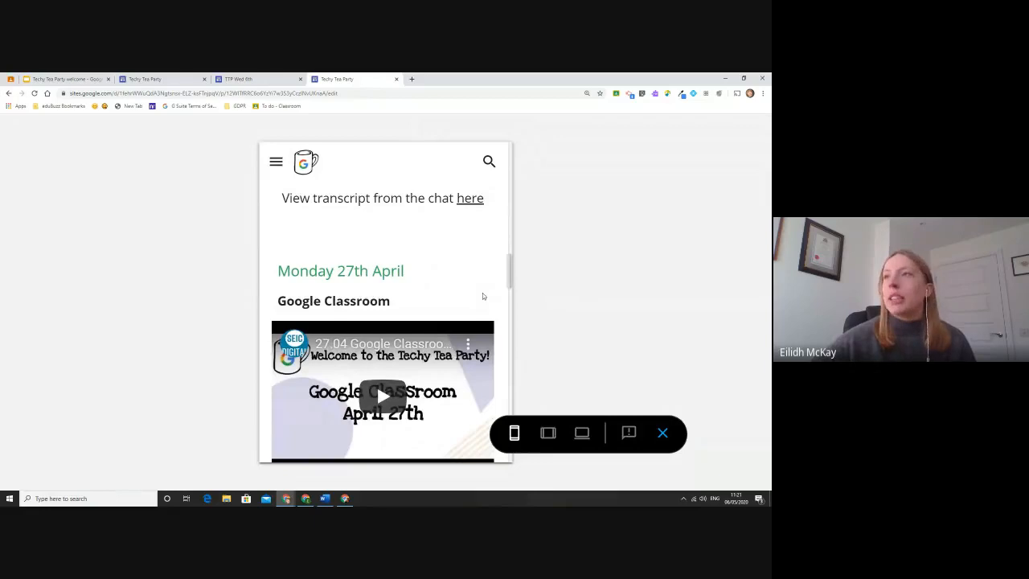
scroll(470, 303, down, 4)
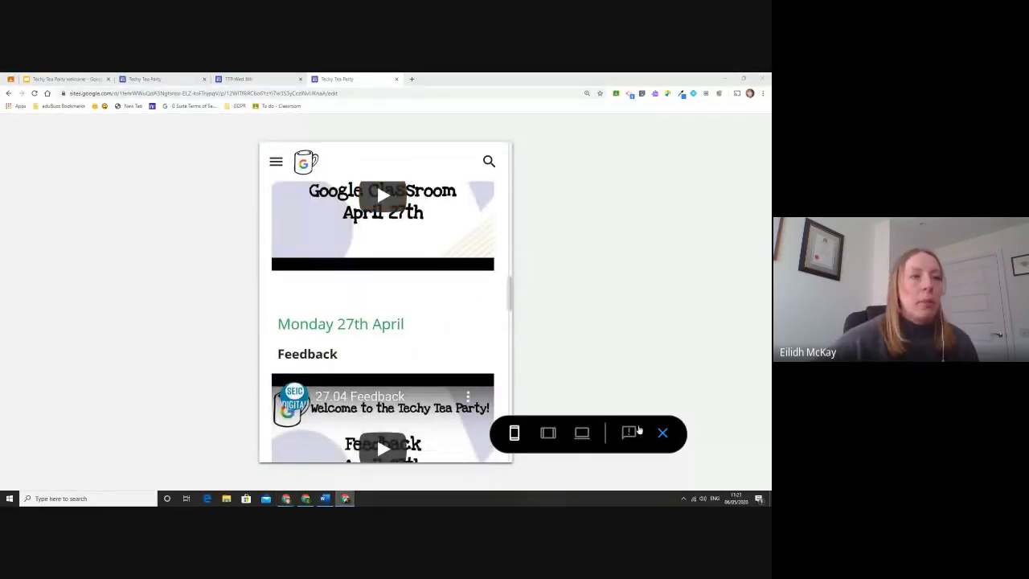
click(662, 432)
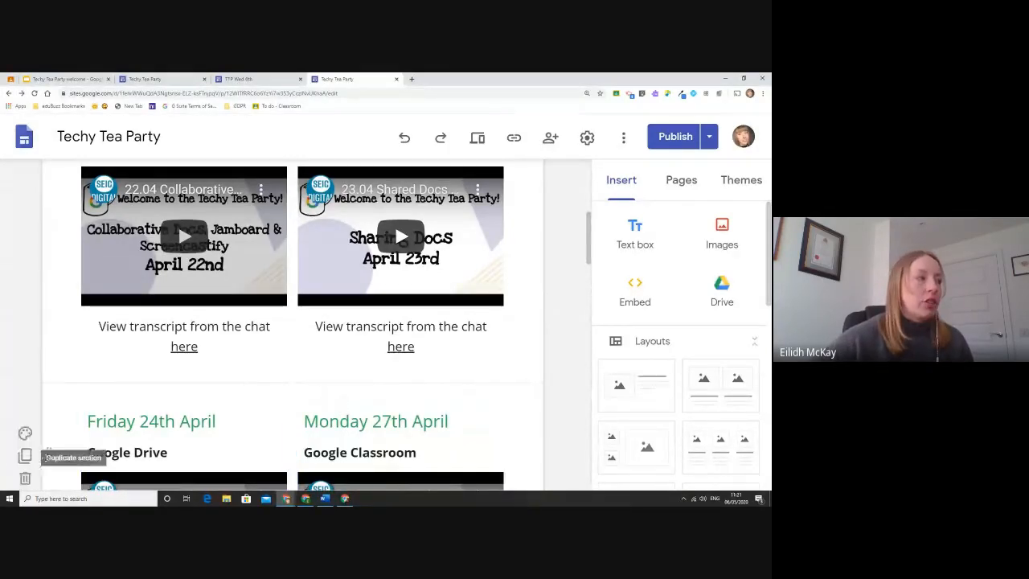
Drag the Friday/Monday section upward, then return to the TTP Wed 6th homepage preview.
drag(46, 452, 30, 398)
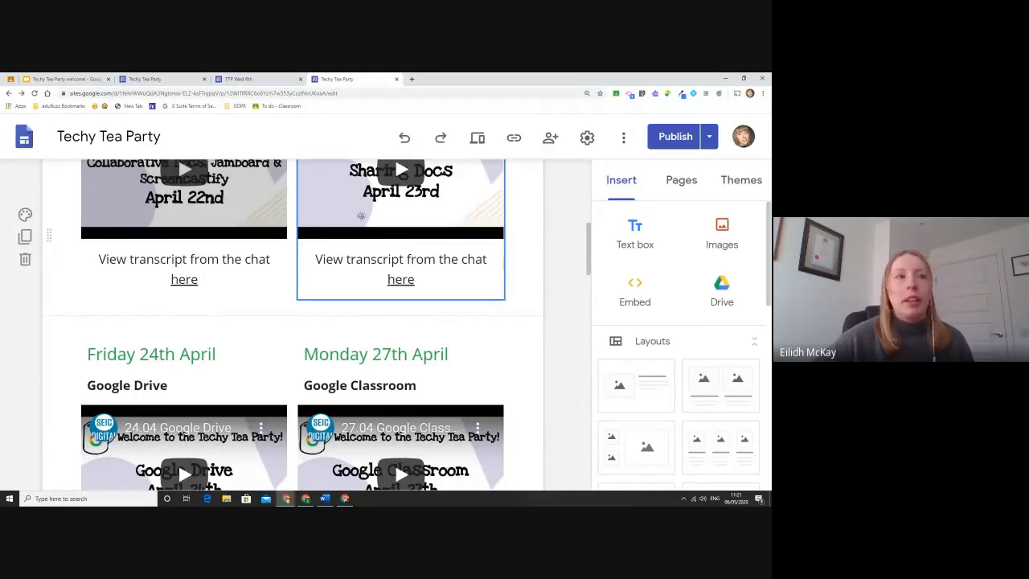
scroll(552, 221, up, 5)
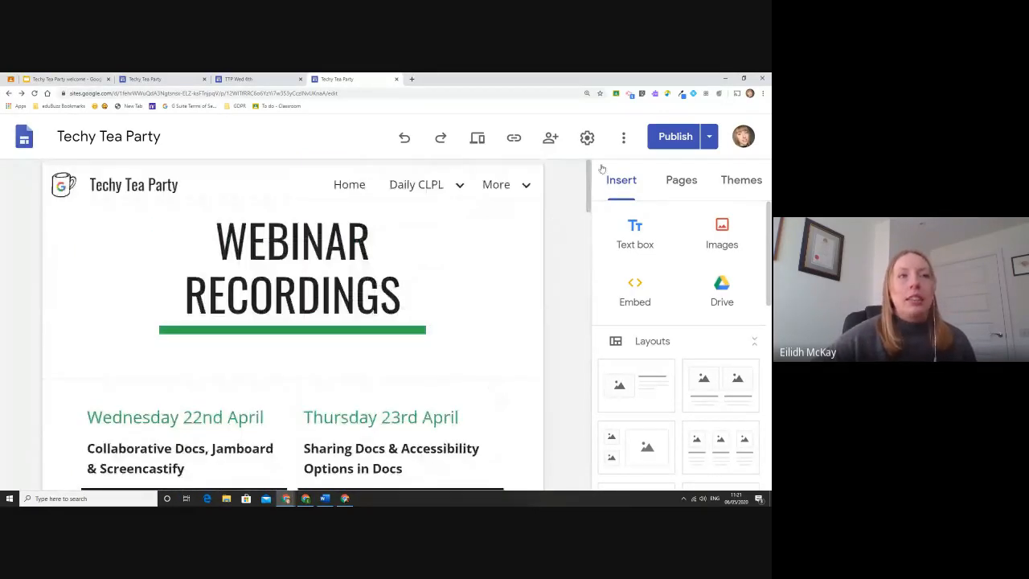
click(272, 78)
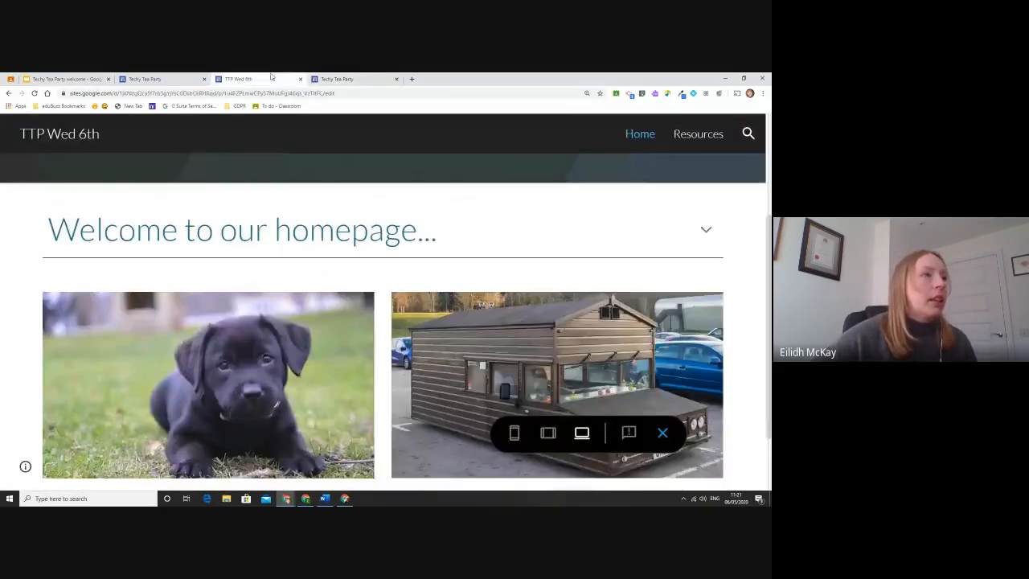
View Resources in preview, return to the TTP Wed 6th editor, and drag Resources onto Home to nest it.
click(699, 135)
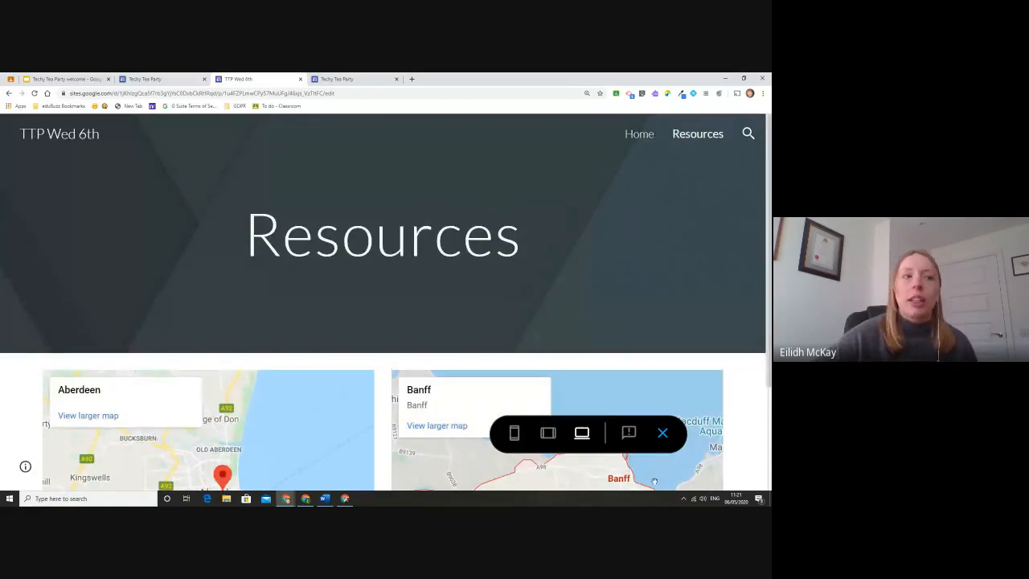
click(661, 434)
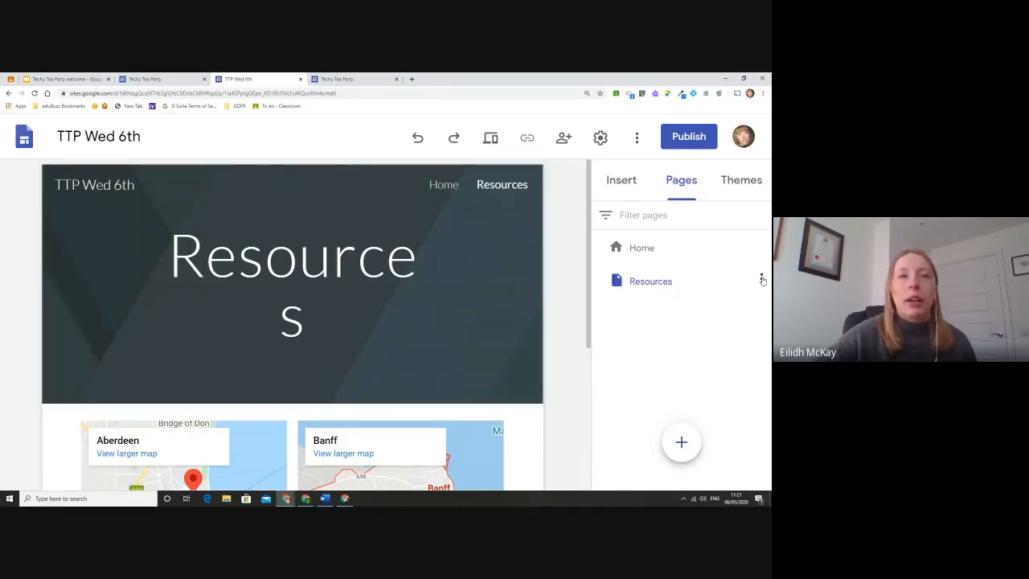
click(324, 75)
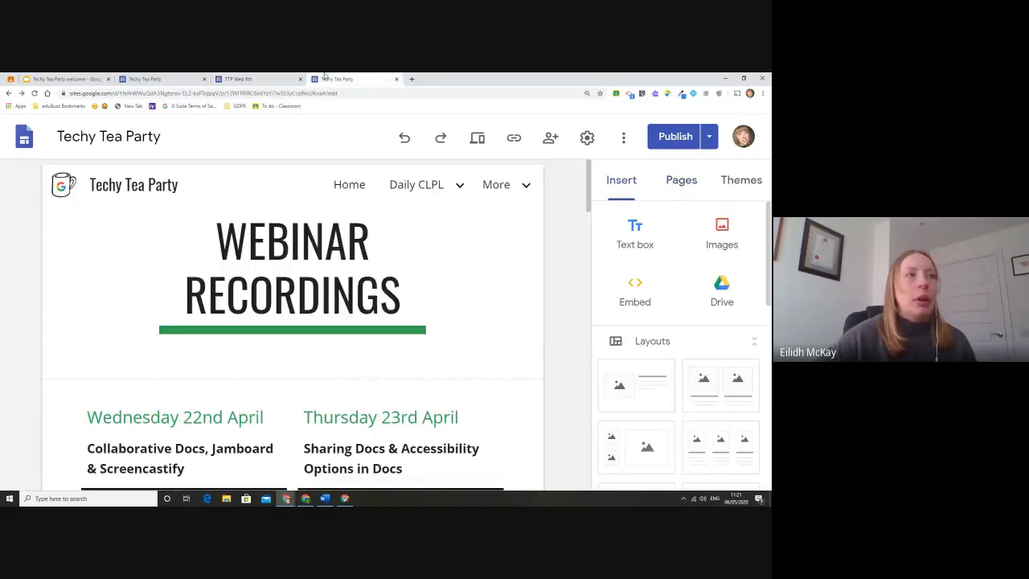
click(281, 76)
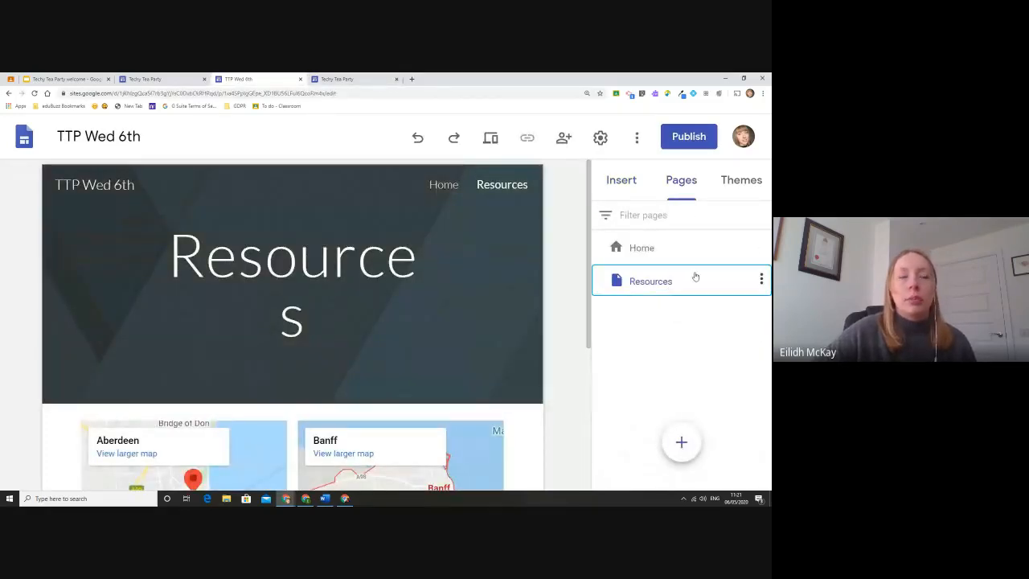
drag(693, 280, 677, 244)
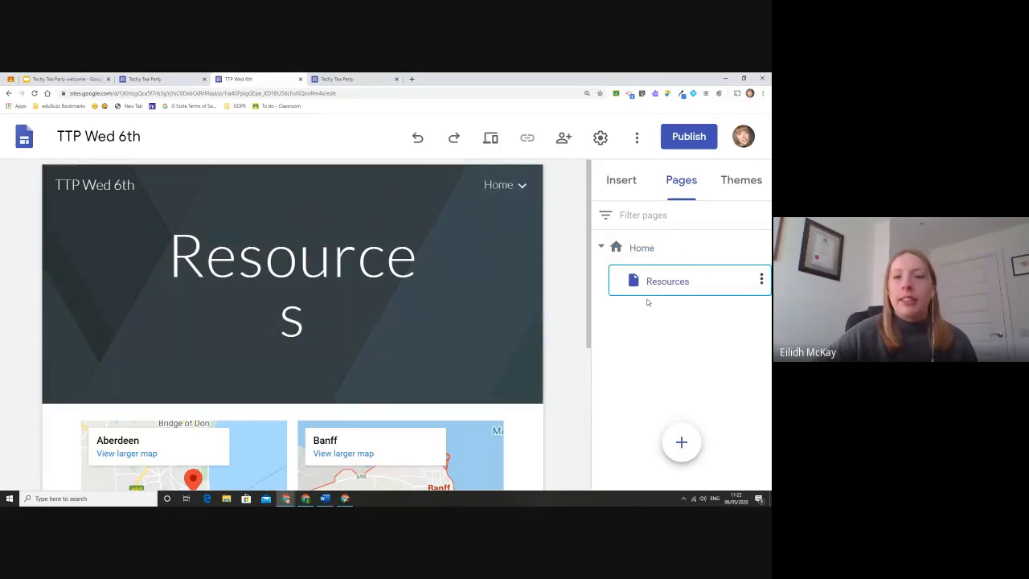
mouse_move(514, 175)
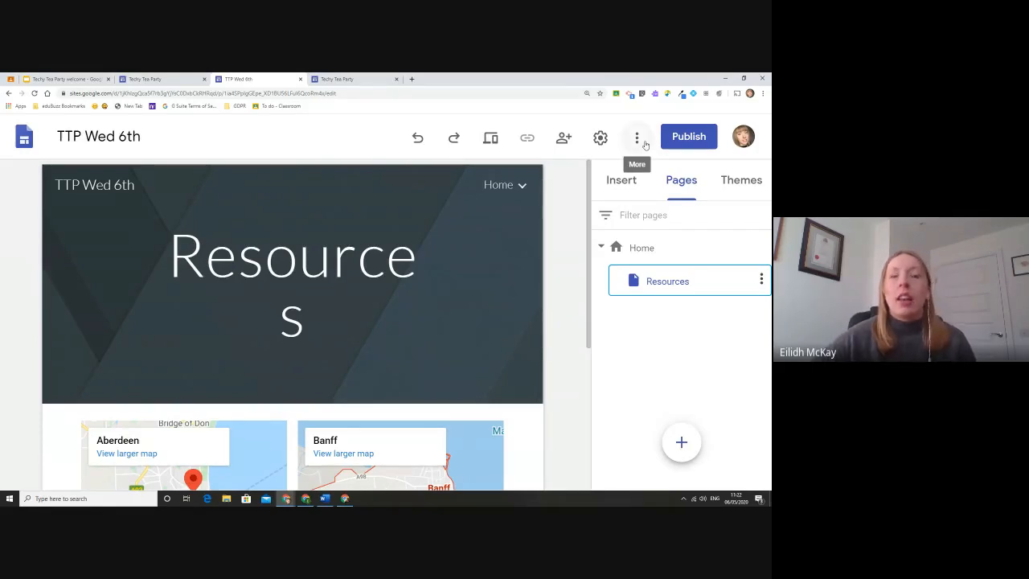
Insert an empty text box beside Friday 1st May on the Techy Tea Party page.
click(322, 78)
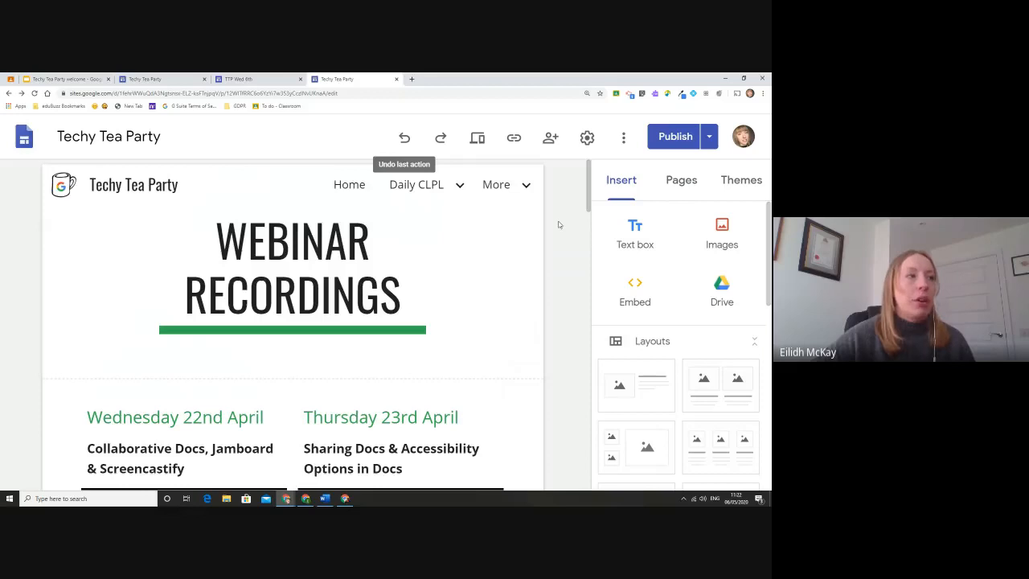
scroll(559, 226, down, 15)
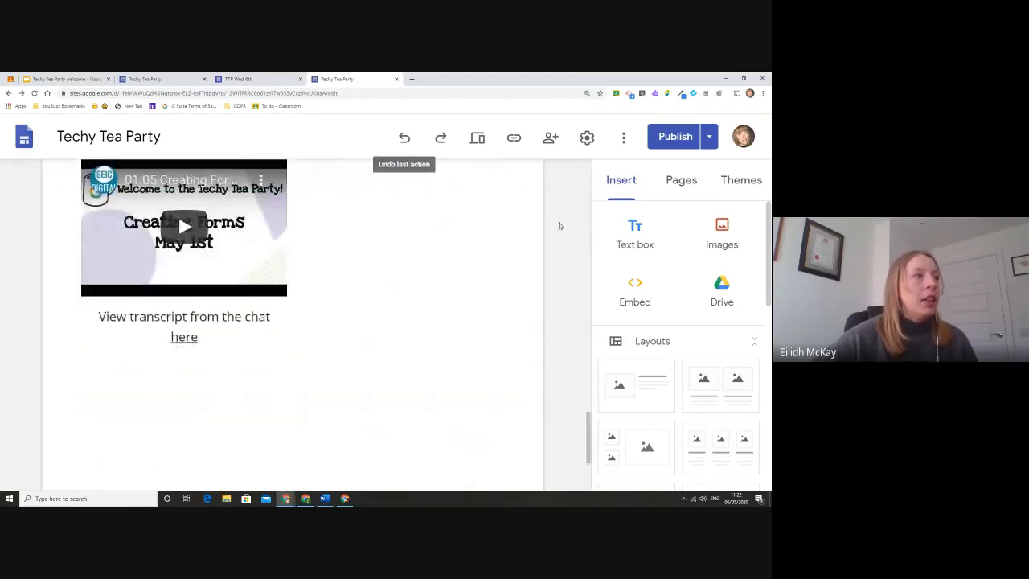
scroll(559, 225, up, 3)
double_click(420, 333)
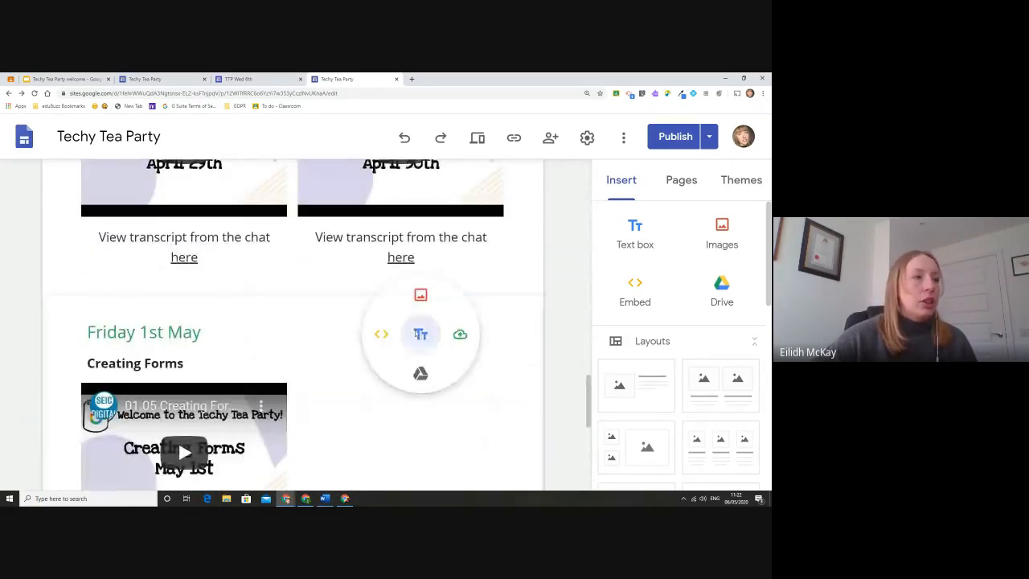
click(420, 334)
text(<o)
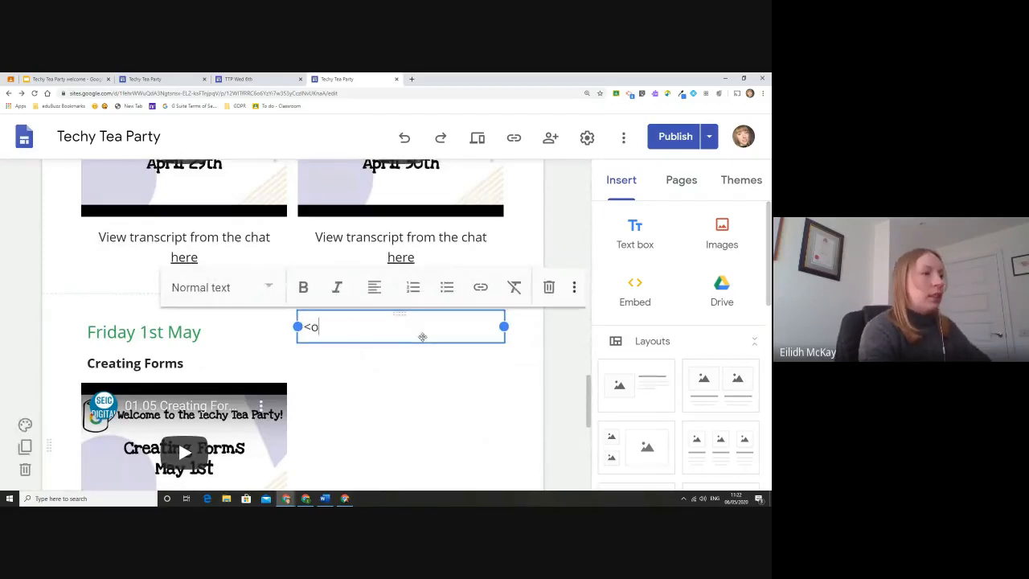
key(BackSpace)
key(BackSpace)
Make the text box a Sub-heading and type 'Tuesday 5th May'.
click(217, 287)
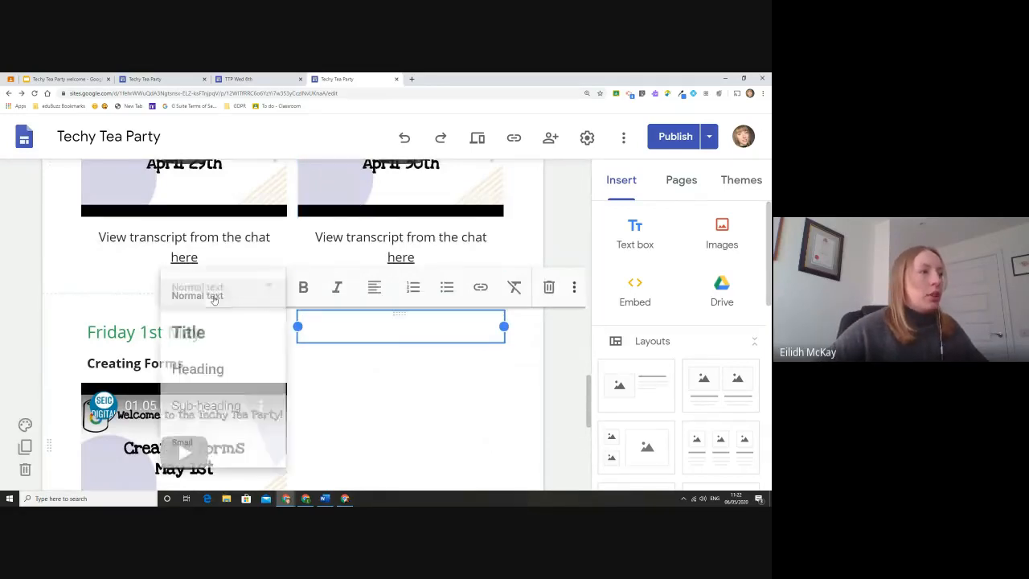
click(233, 409)
text(Mond)
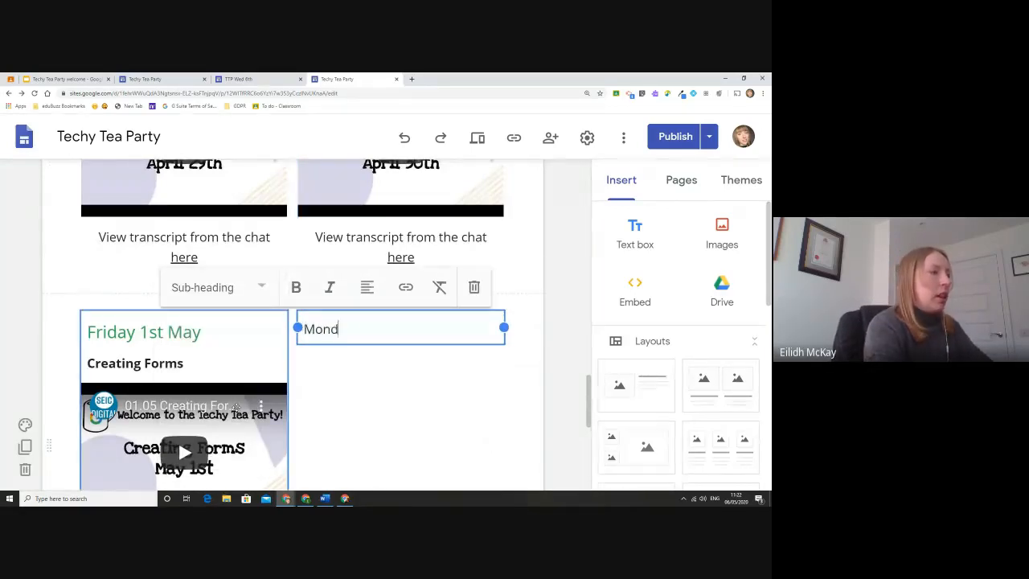
text(ay 5th)
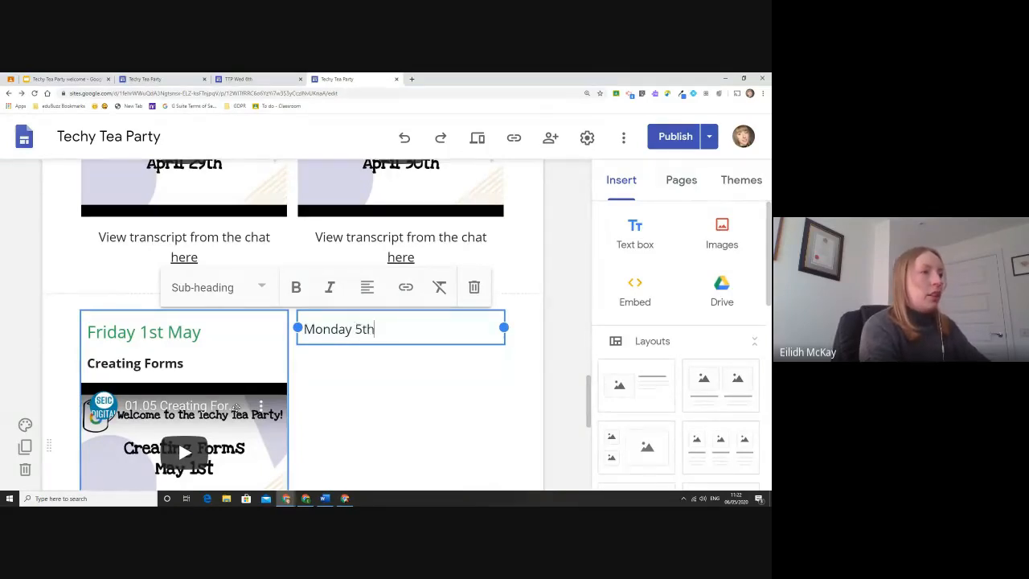
key(BackSpace)
key(BackSpace)
key(BackSpace)
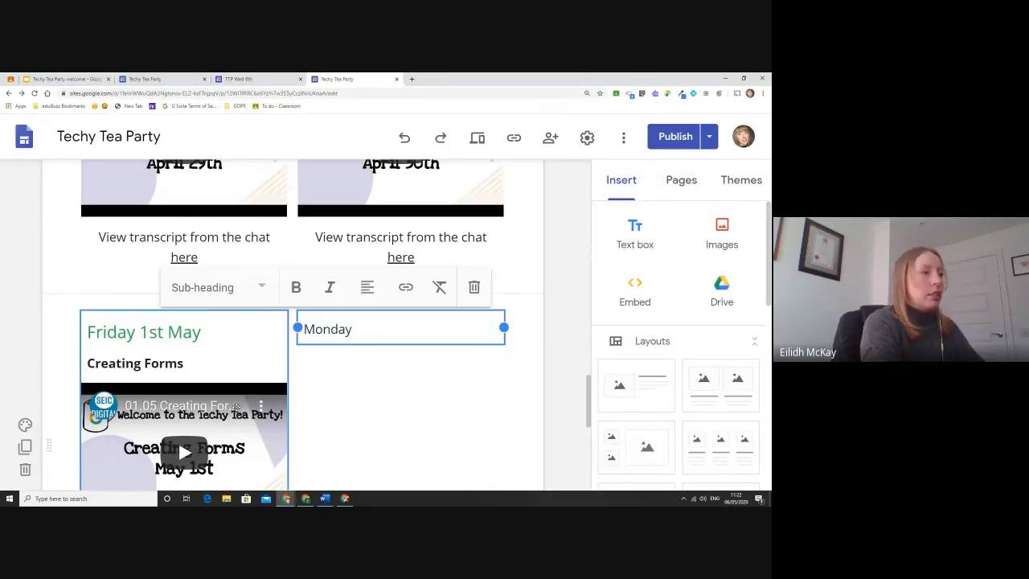
key(BackSpace)
key(BackSpace)
key(BackSpace)
key(BackSpace)
key(BackSpace)
key(BackSpace)
key(BackSpace)
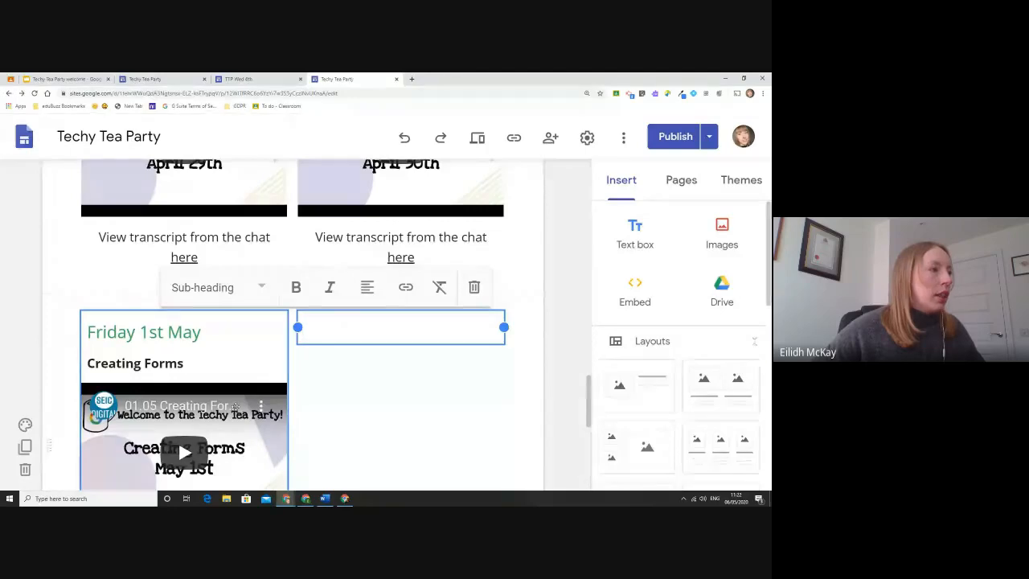
click(211, 287)
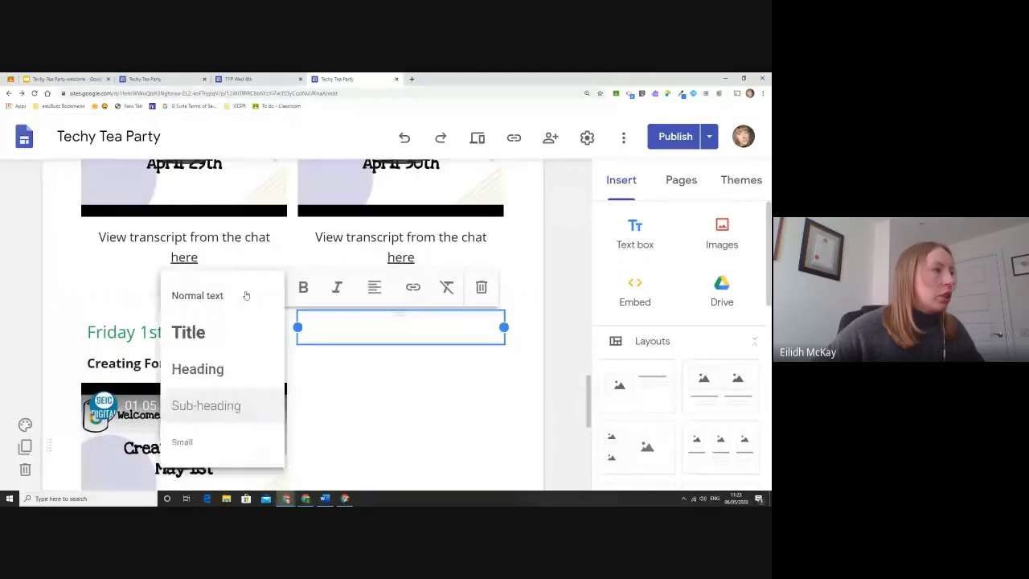
click(223, 404)
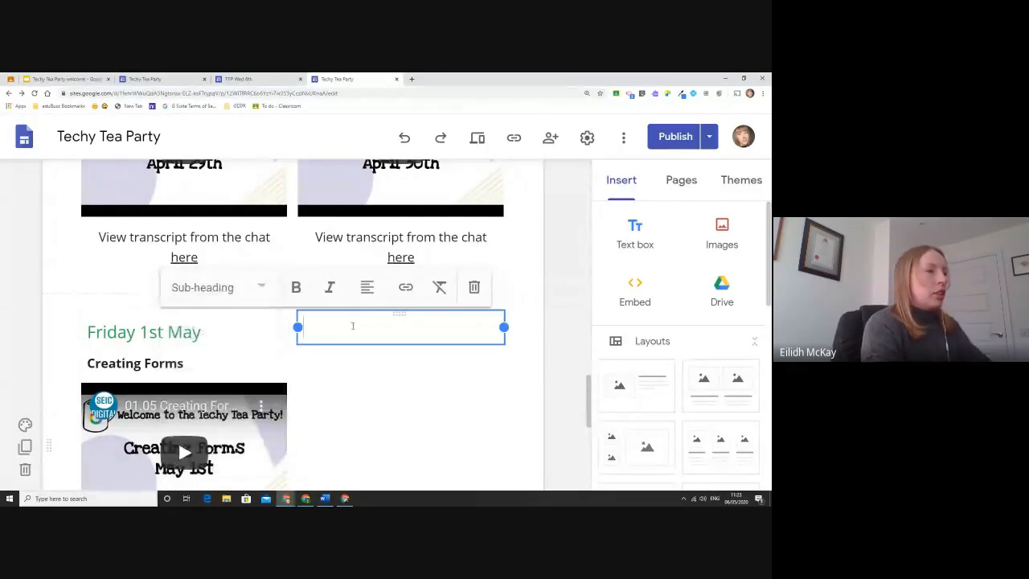
text(T)
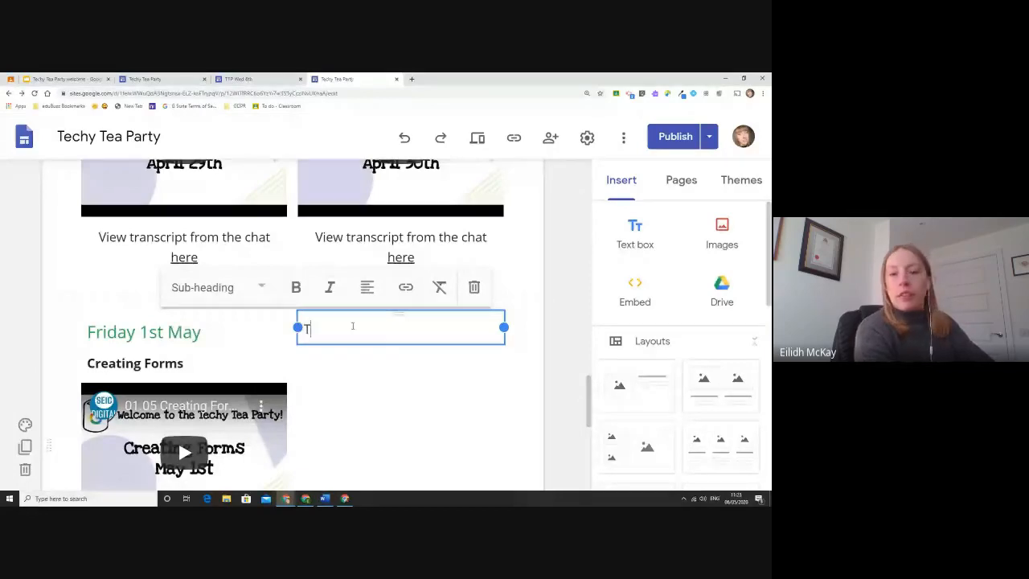
text(uesday 5t)
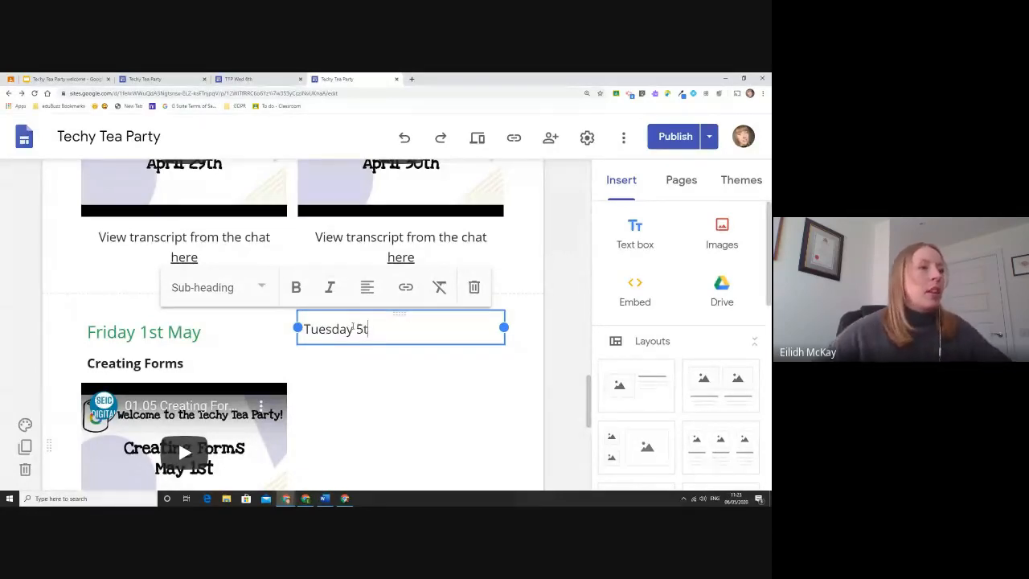
text(h May)
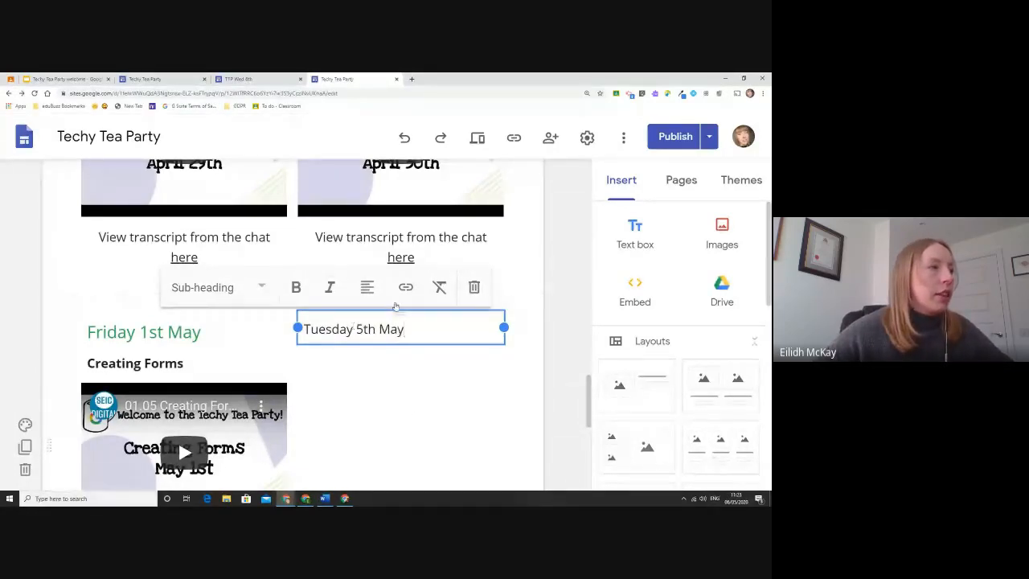
Try the Heading style on the date, then set it back to Sub-heading.
click(245, 289)
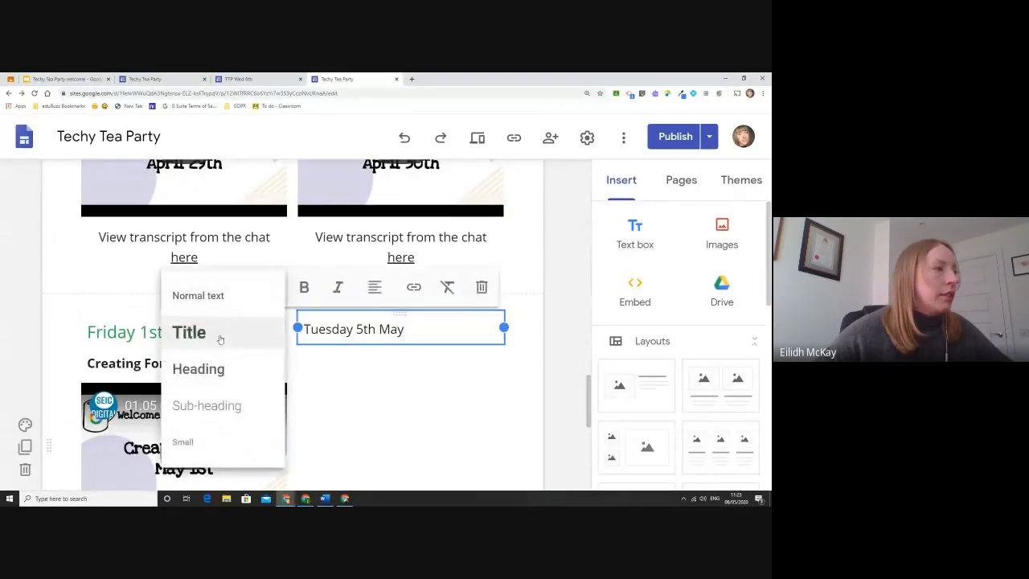
click(219, 368)
click(241, 294)
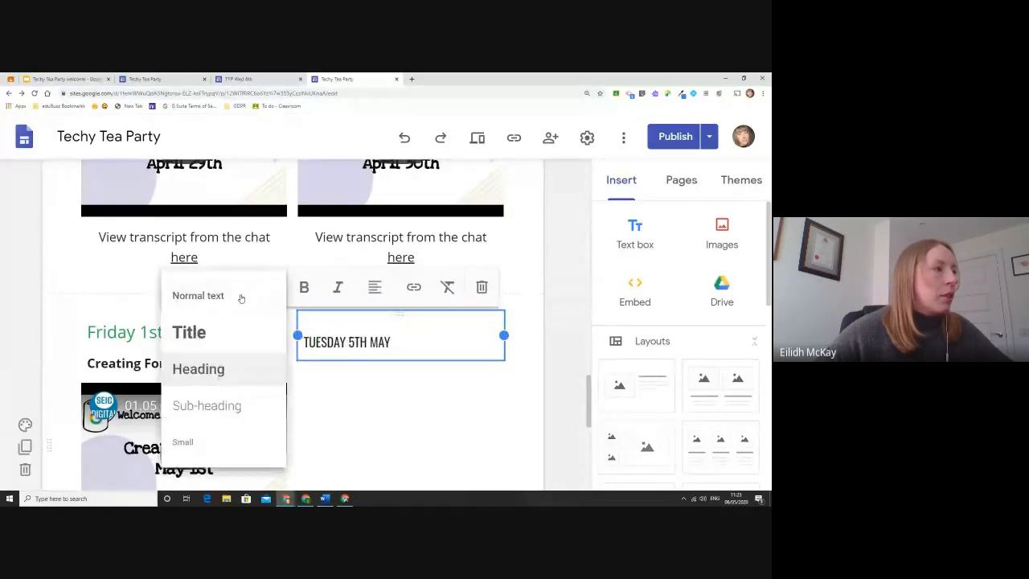
click(223, 406)
scroll(418, 345, down, 2)
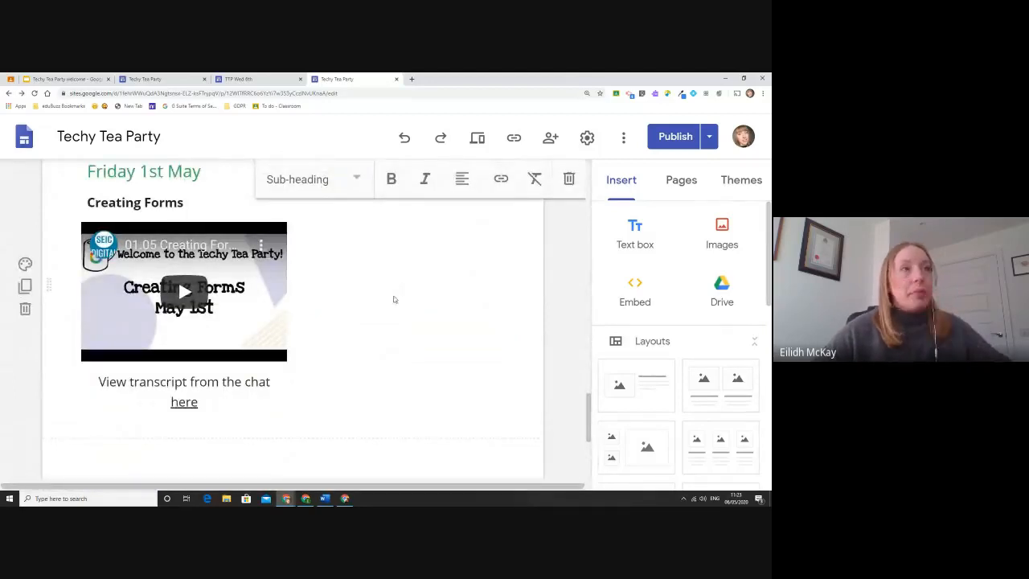
scroll(395, 298, up, 2)
Review the changes in the publish review, go back, and switch to the TTP Wed 6th site.
click(688, 137)
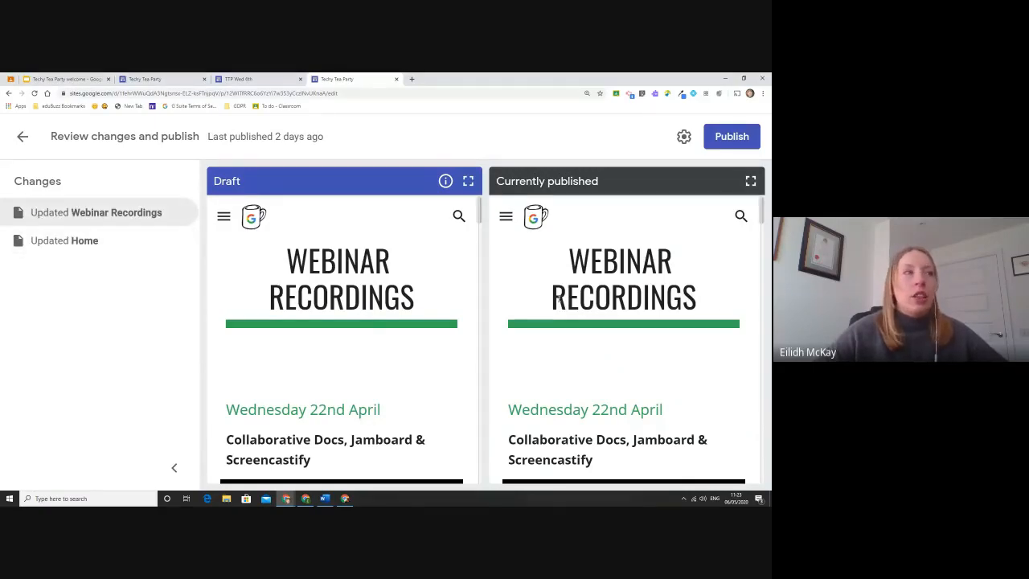
click(24, 137)
scroll(457, 289, down, 2)
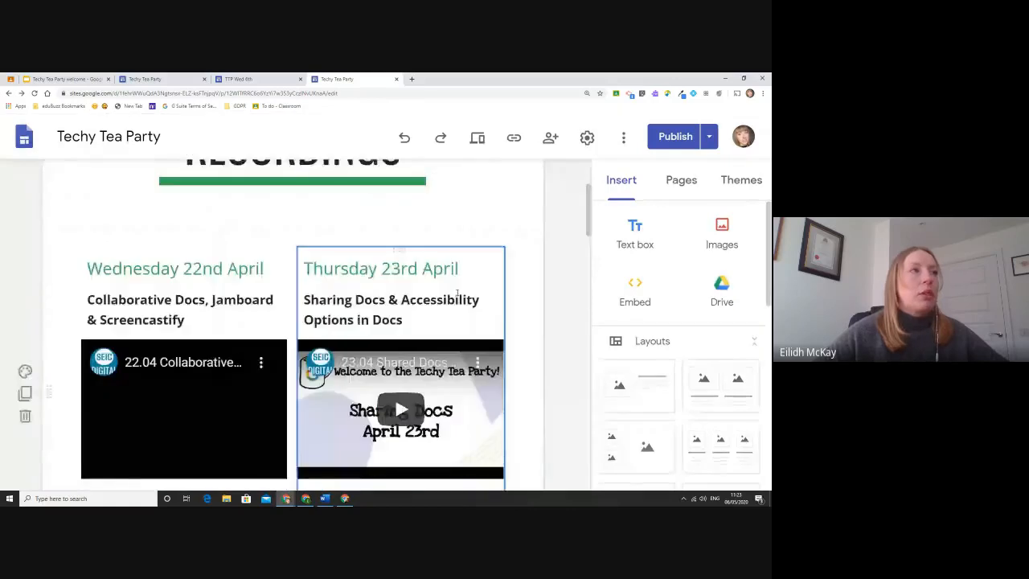
click(241, 78)
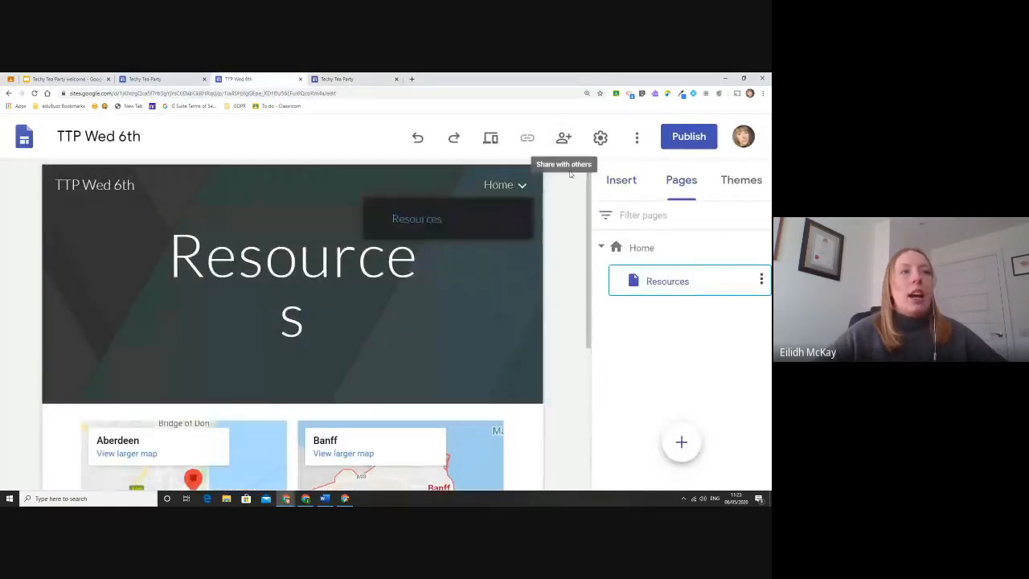
click(637, 140)
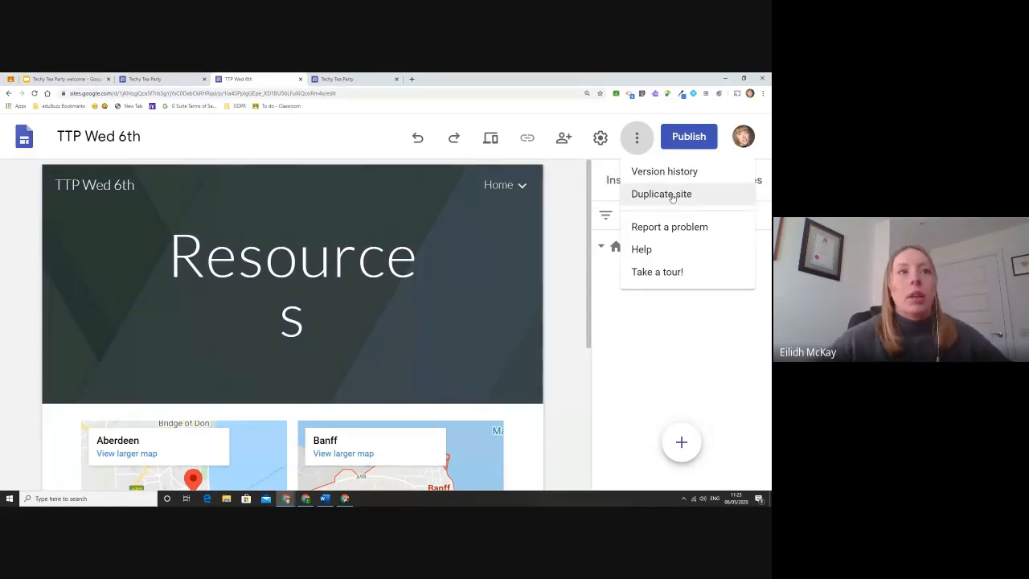
click(673, 198)
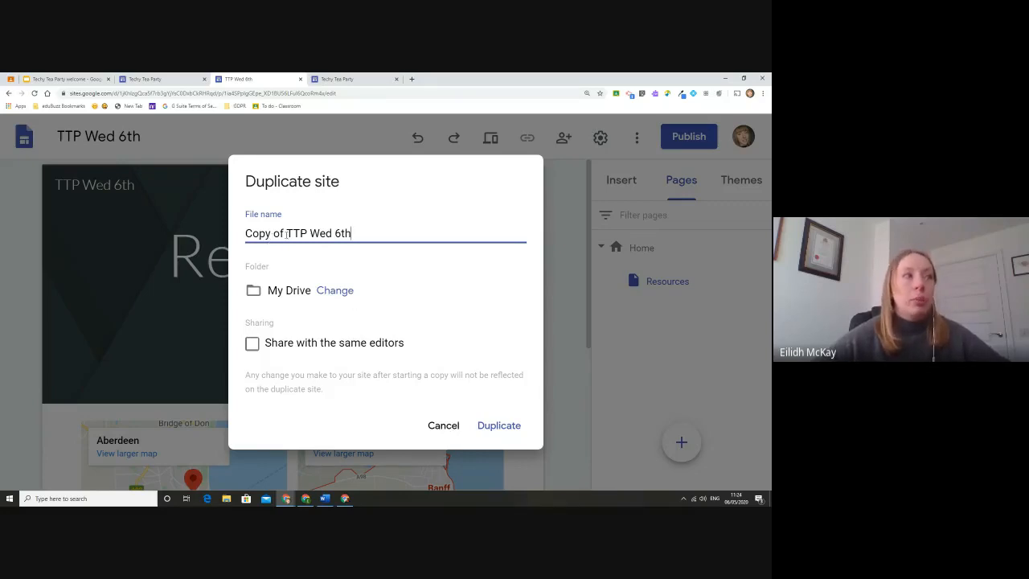
drag(286, 233, 245, 233)
text(Student Nam)
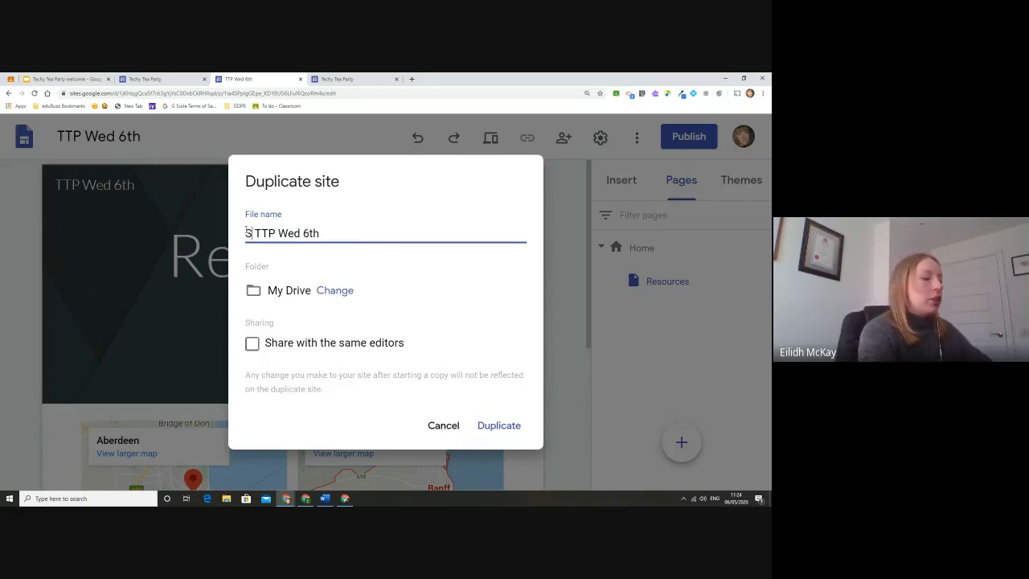
text(e)
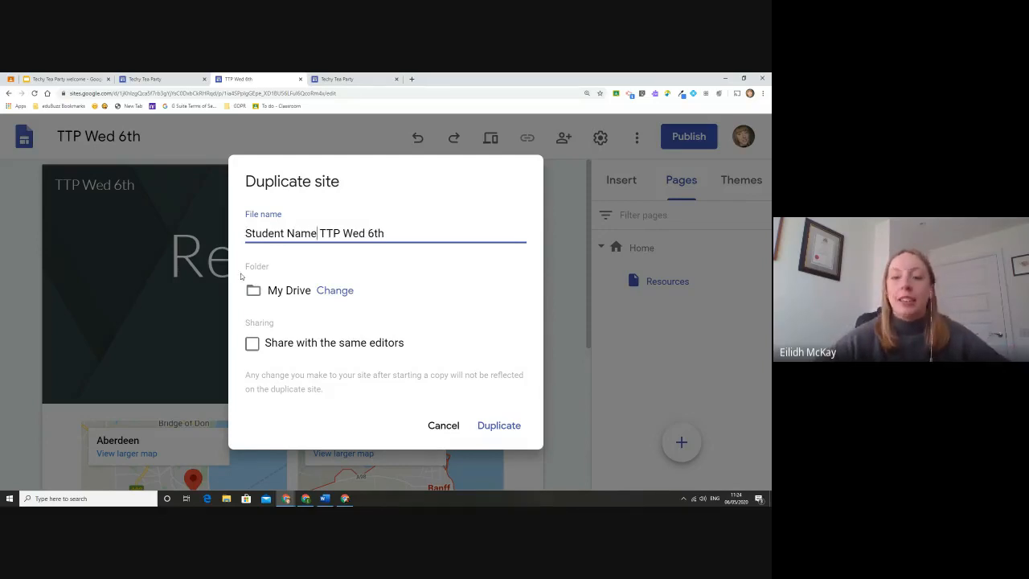
click(442, 428)
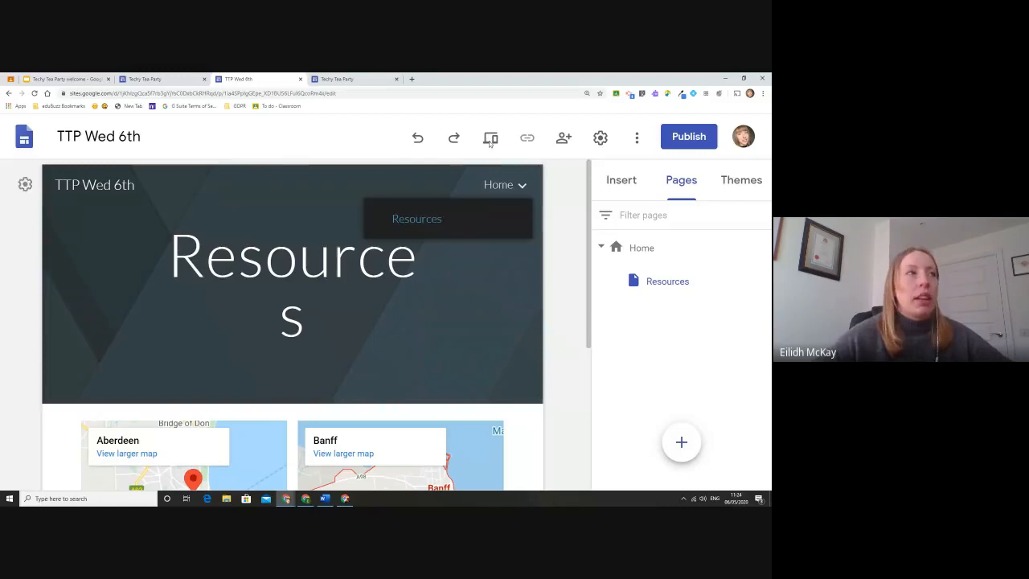
Open a new tab and reach the new Google Sites home through the Google apps launcher.
click(411, 81)
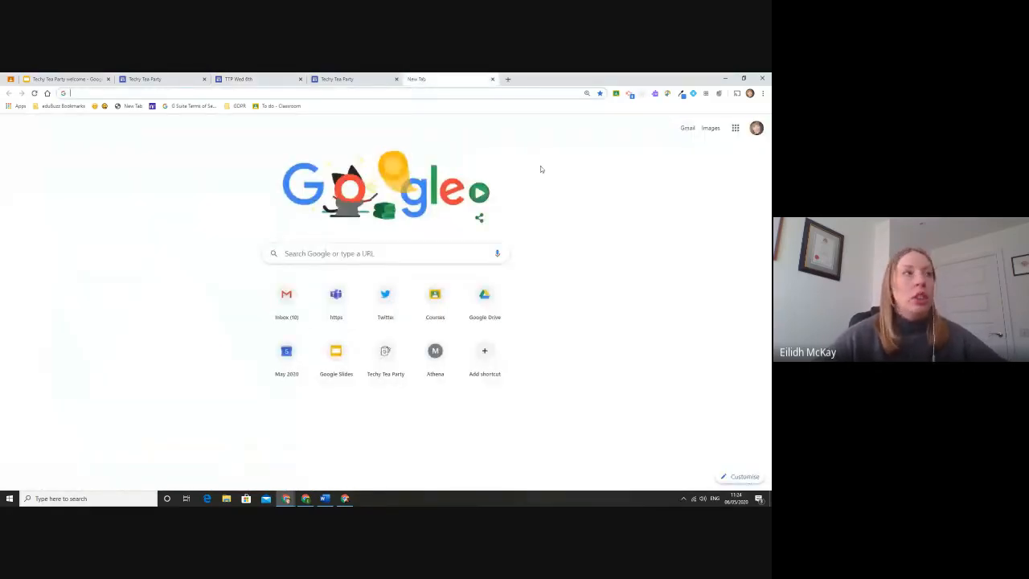
click(736, 129)
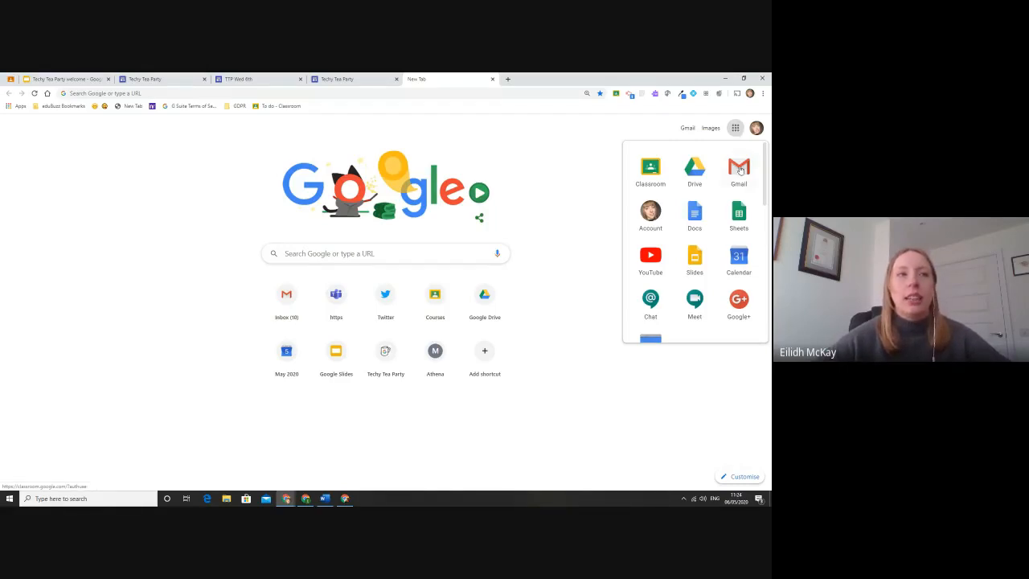
scroll(740, 189, down, 2)
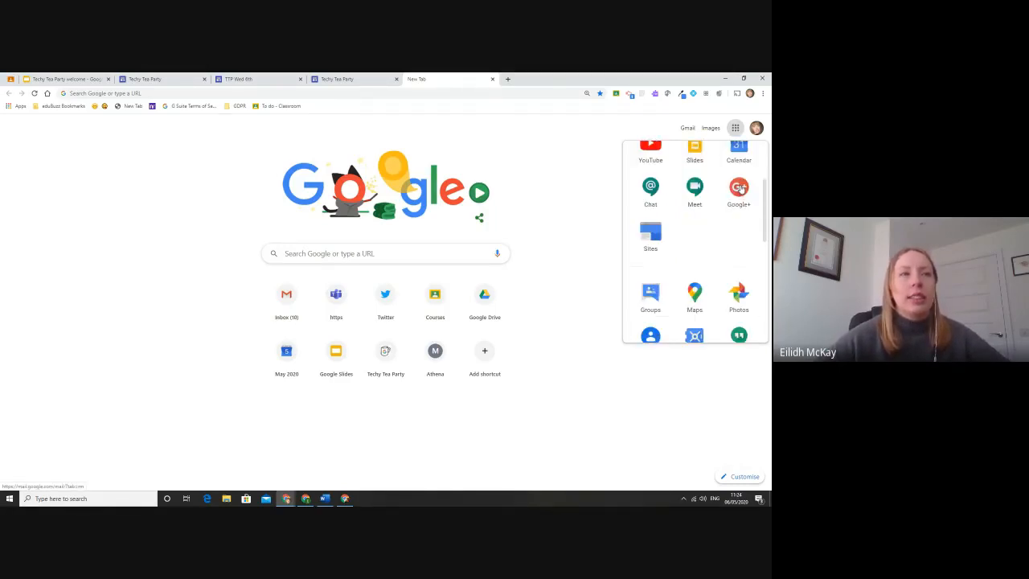
click(652, 234)
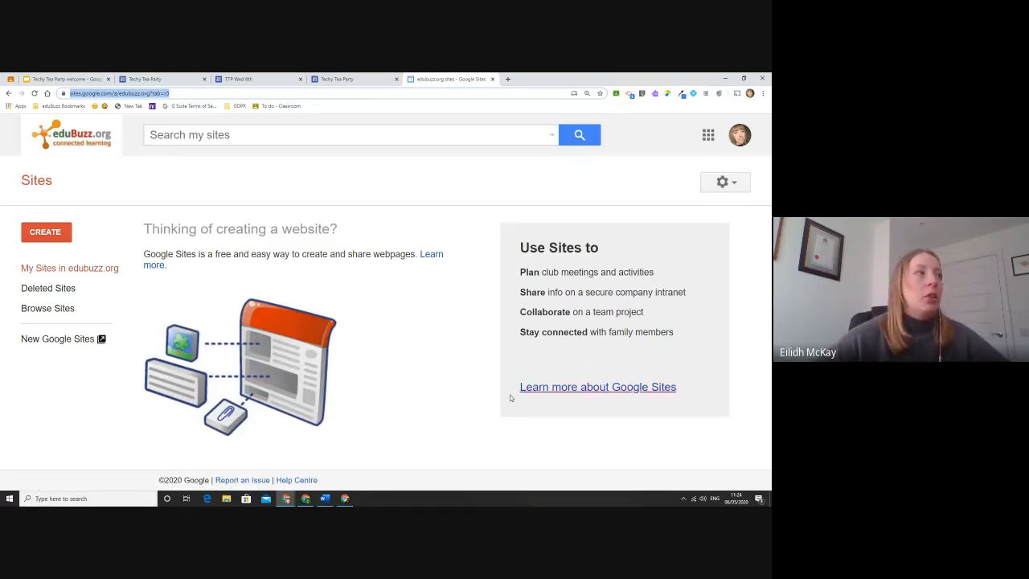
click(59, 343)
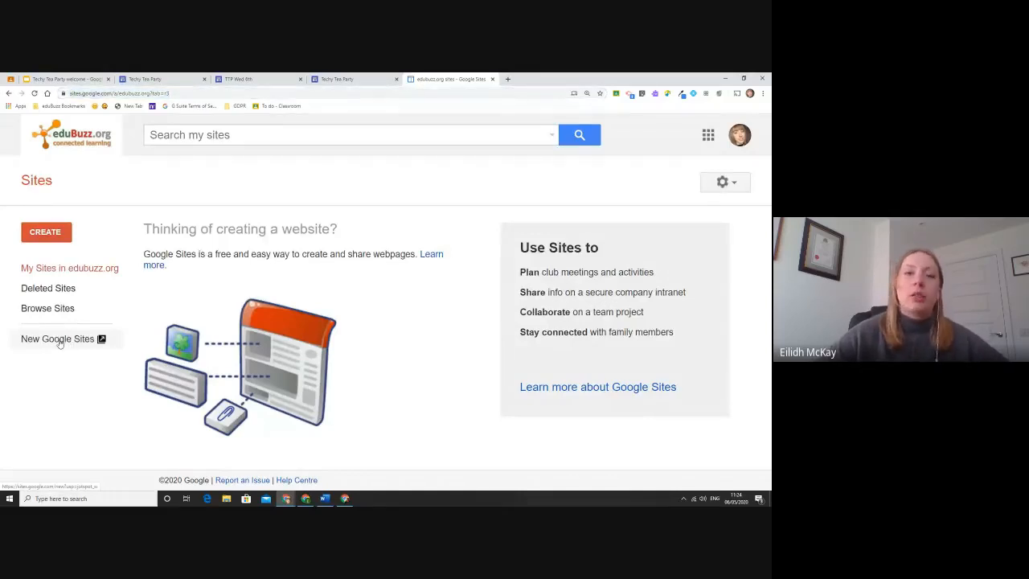
click(59, 343)
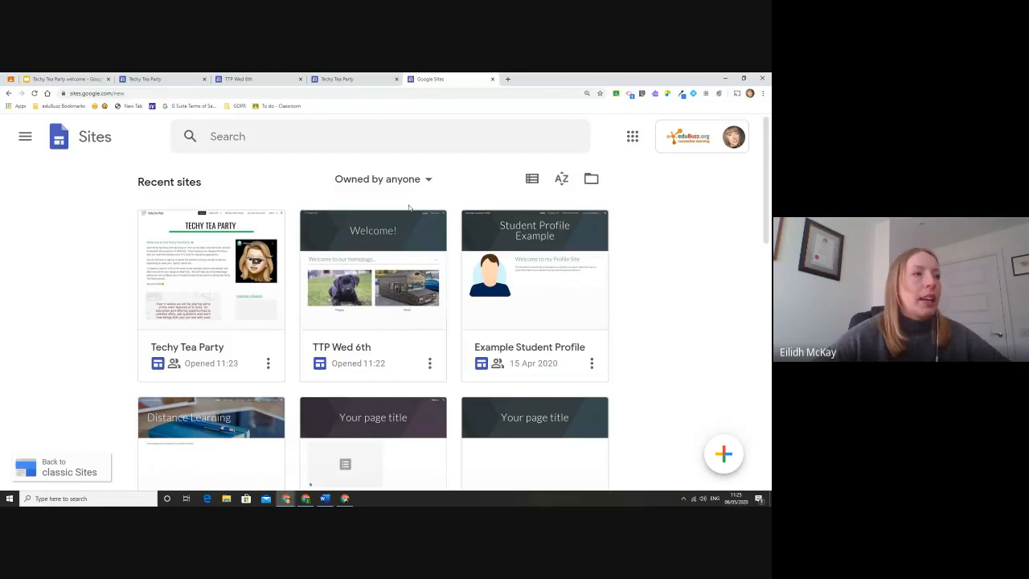
scroll(730, 209, down, 10)
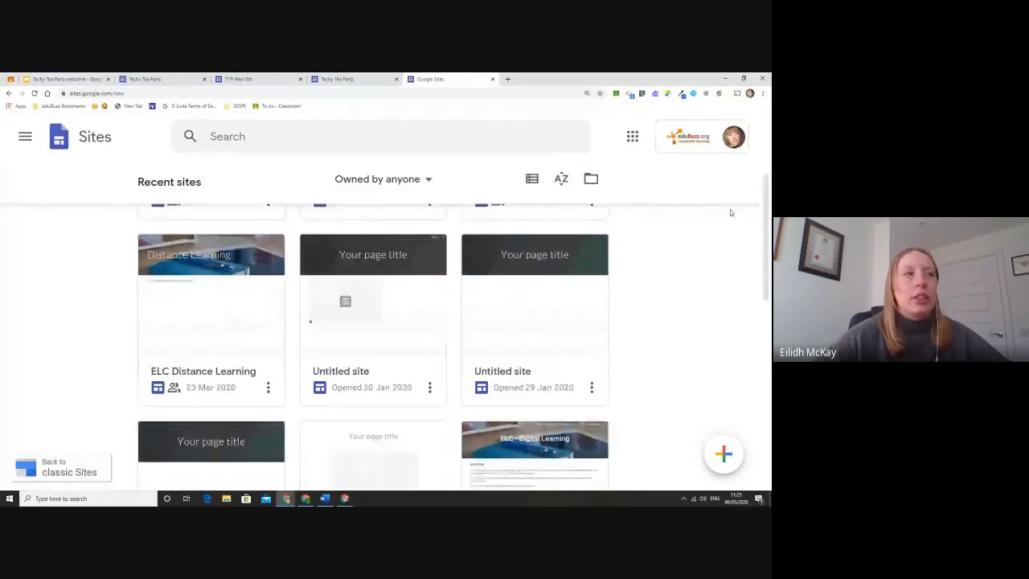
scroll(720, 212, up, 5)
scroll(720, 212, up, 5)
click(725, 456)
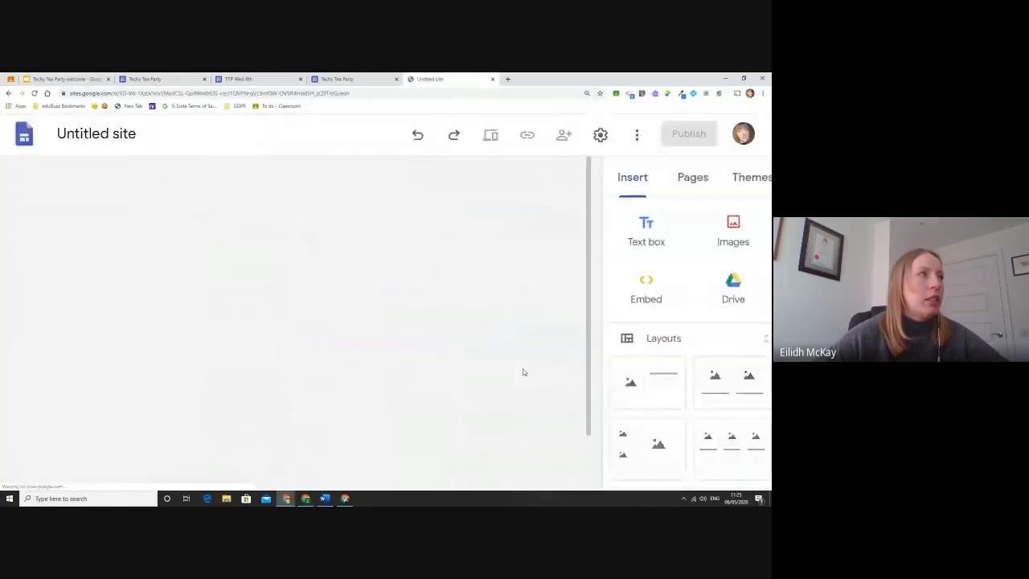
click(9, 93)
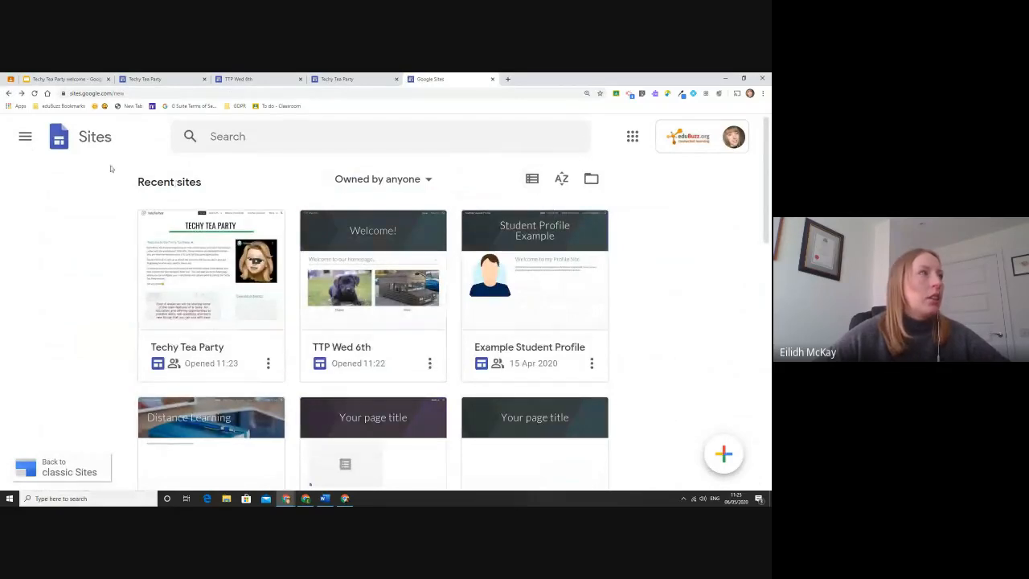
click(22, 135)
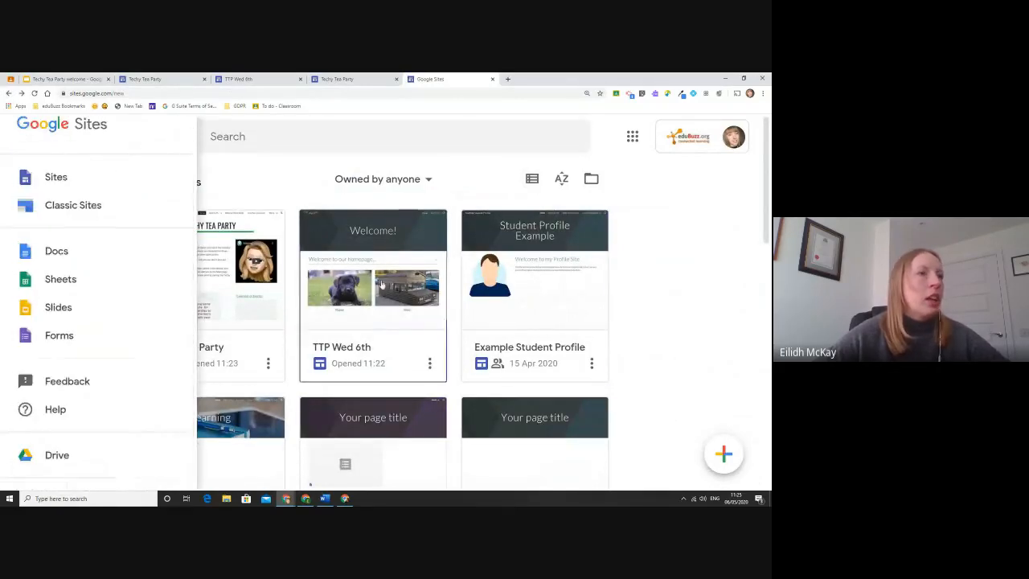
click(633, 242)
scroll(634, 242, down, 5)
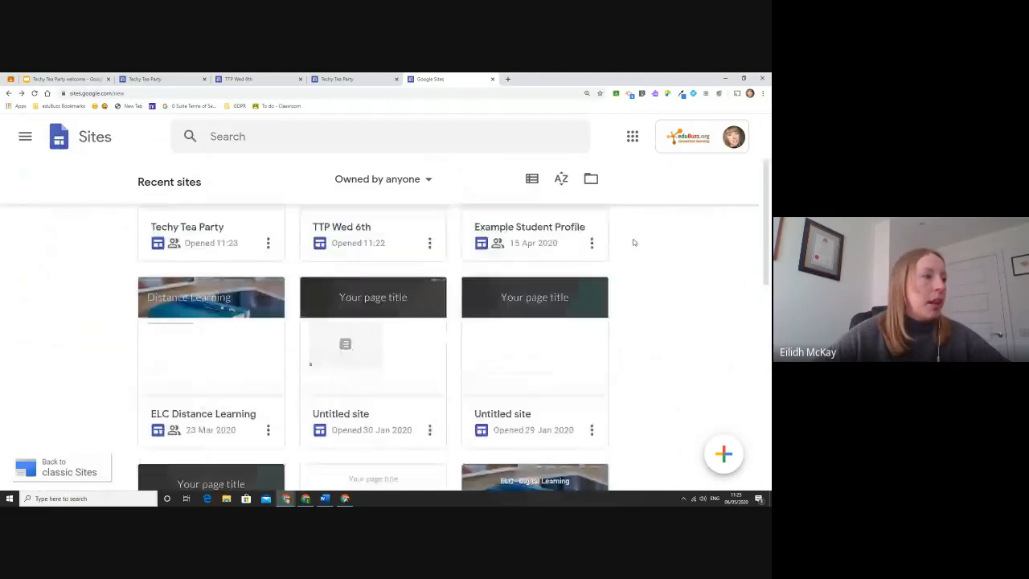
scroll(633, 242, down, 5)
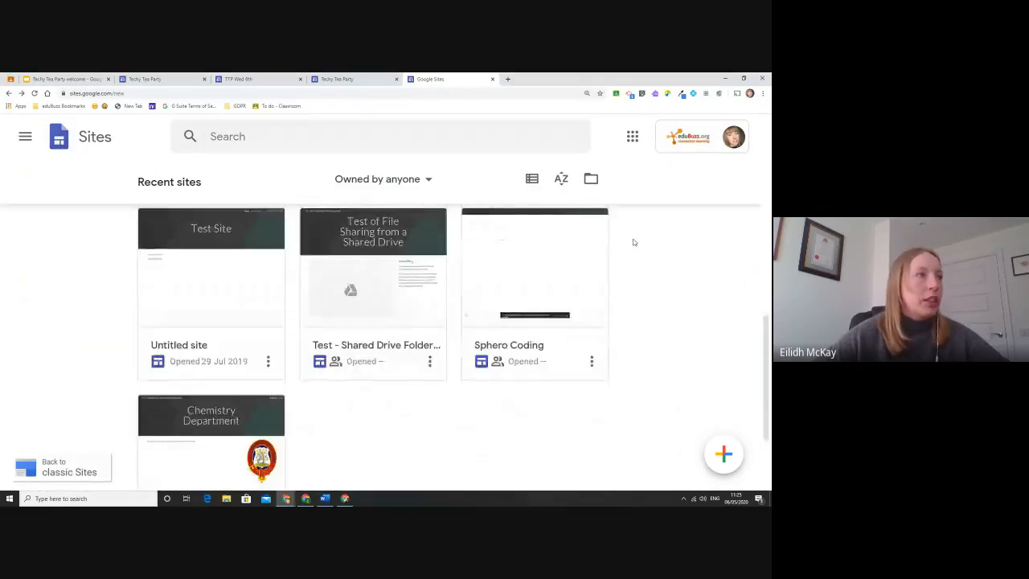
scroll(633, 242, up, 10)
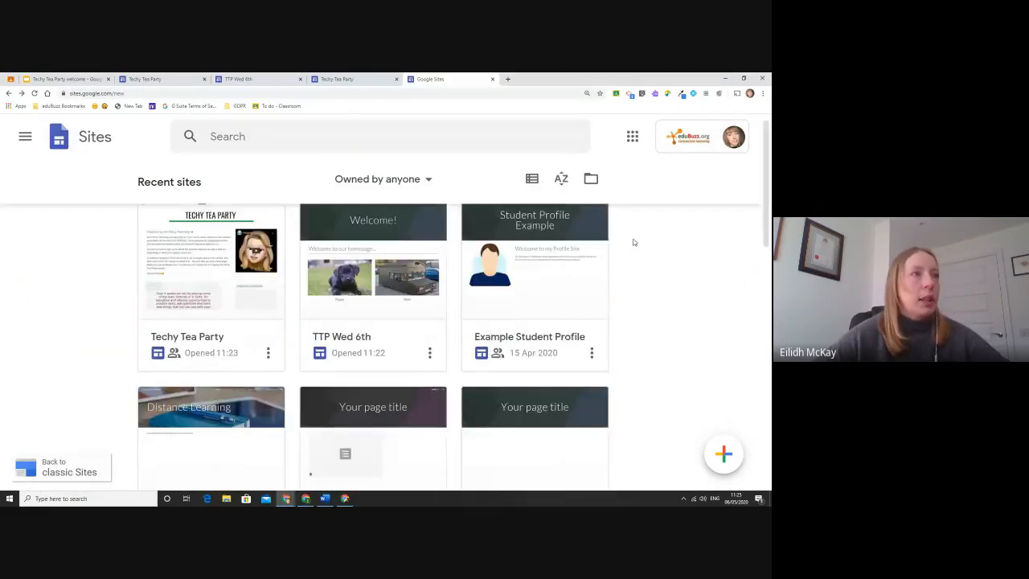
click(434, 179)
click(670, 284)
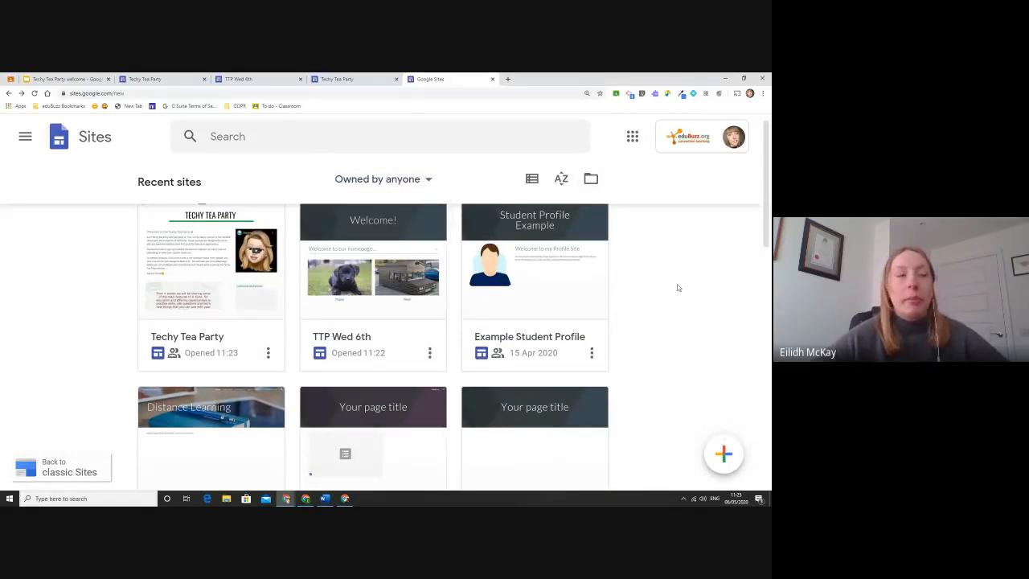
scroll(678, 287, up, 1)
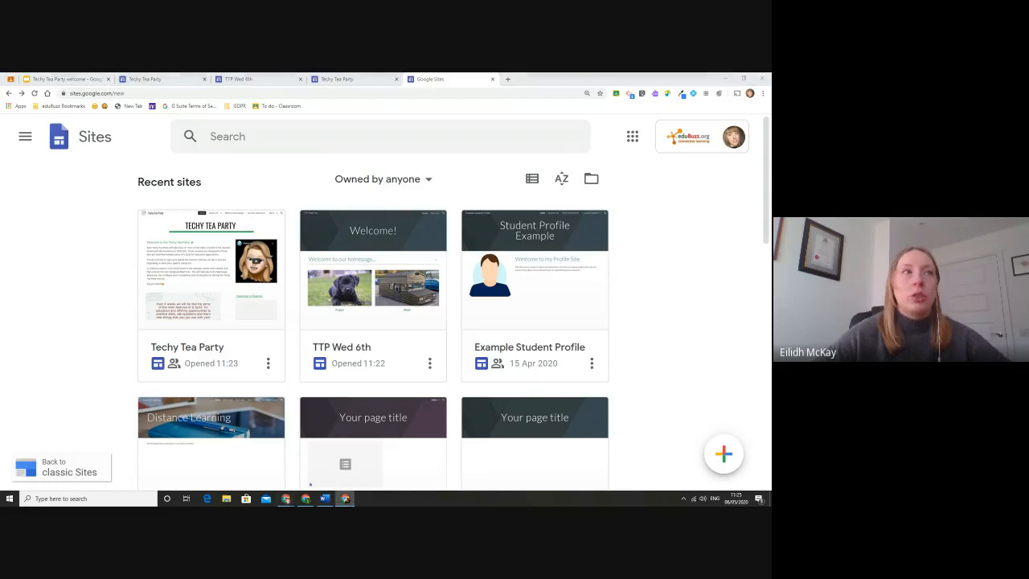
key(ctrl+n)
Go to sites.google.com, zoom the page to 125%, and pick the Class template.
text(s)
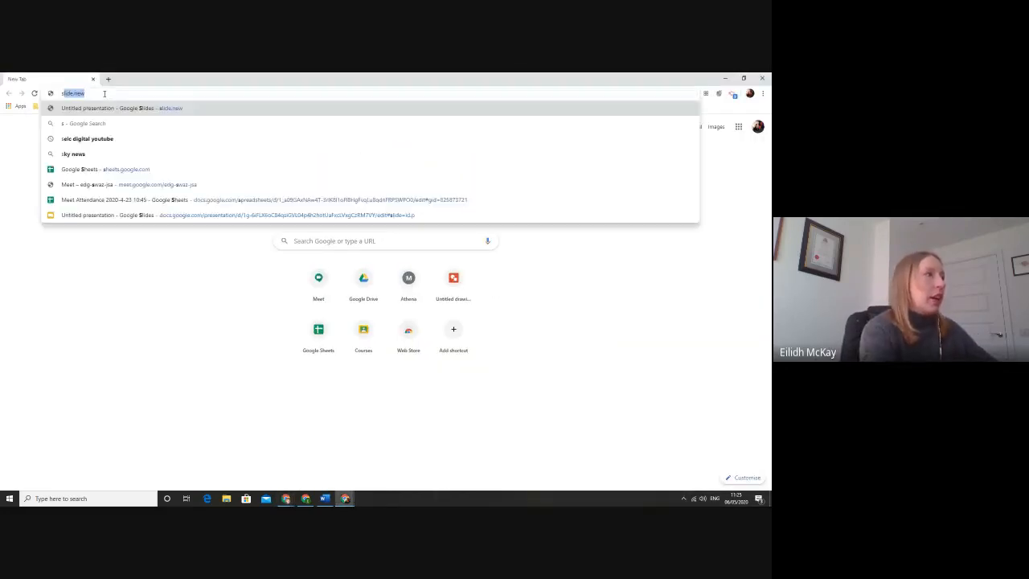
text(ites.google.com)
key(Return)
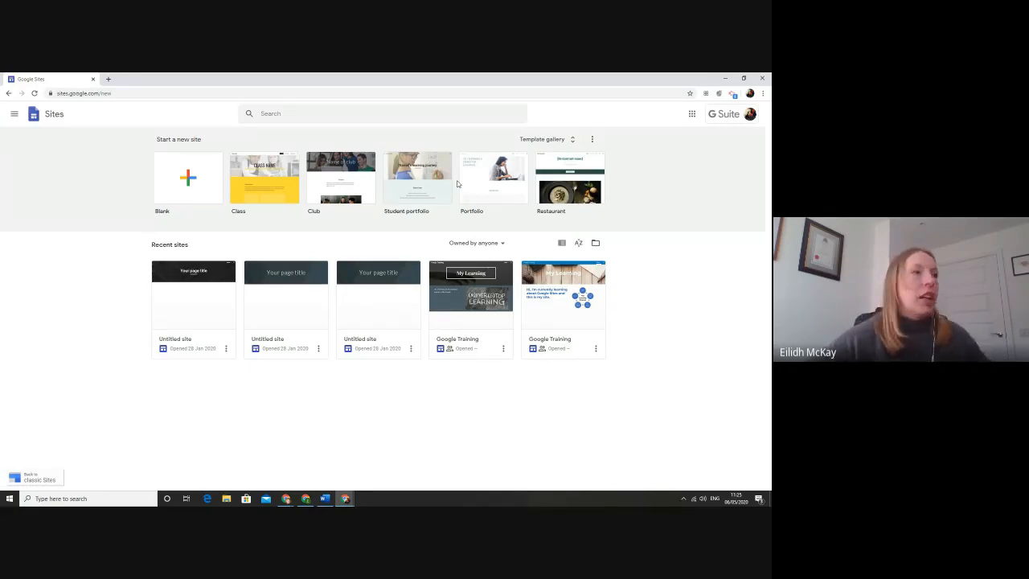
key(ctrl+plus)
key(ctrl+plus)
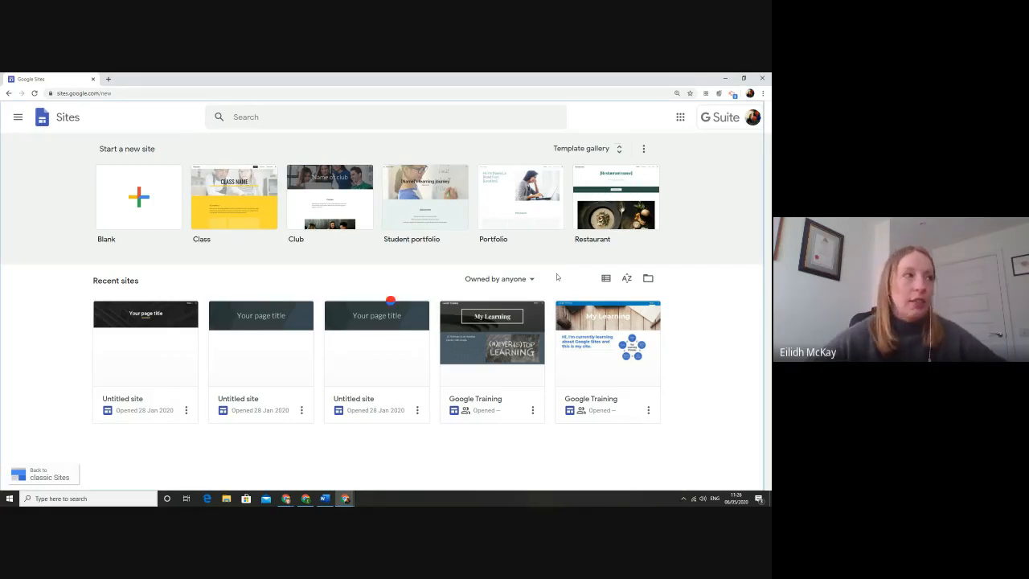
click(436, 245)
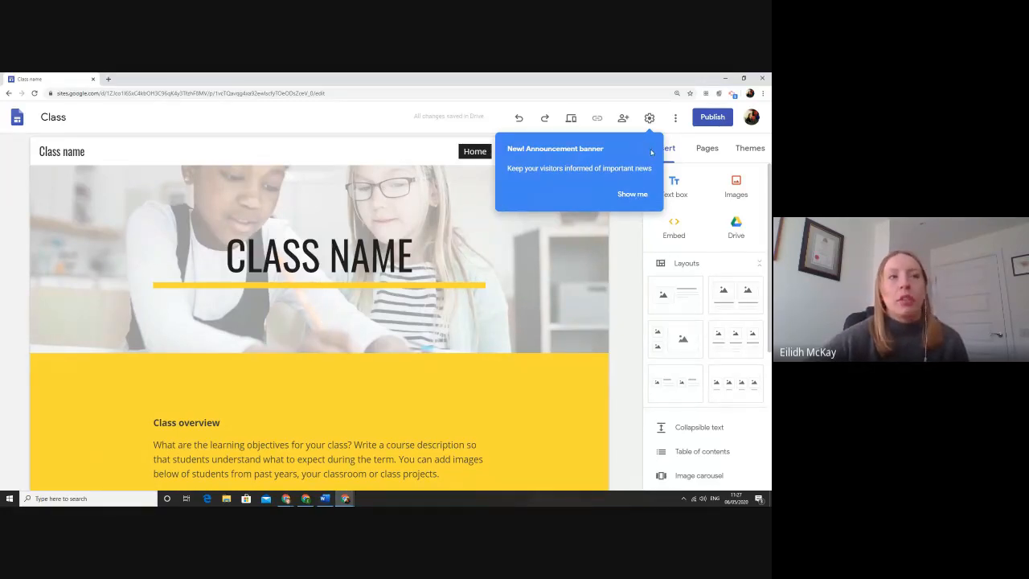
Dismiss the banner settings, scroll through the Class template site, and minimize its window.
click(630, 194)
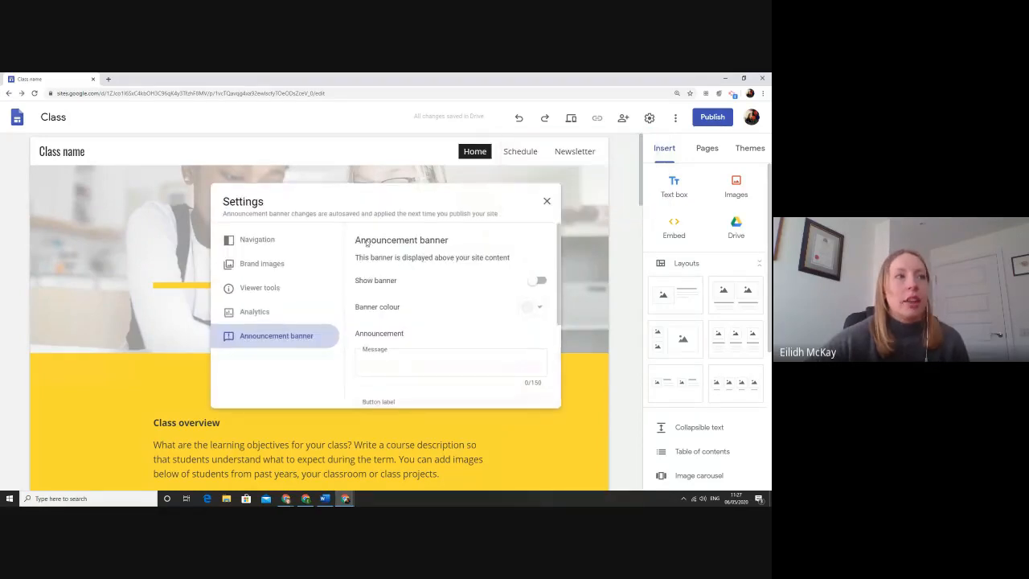
click(546, 202)
scroll(598, 220, down, 3)
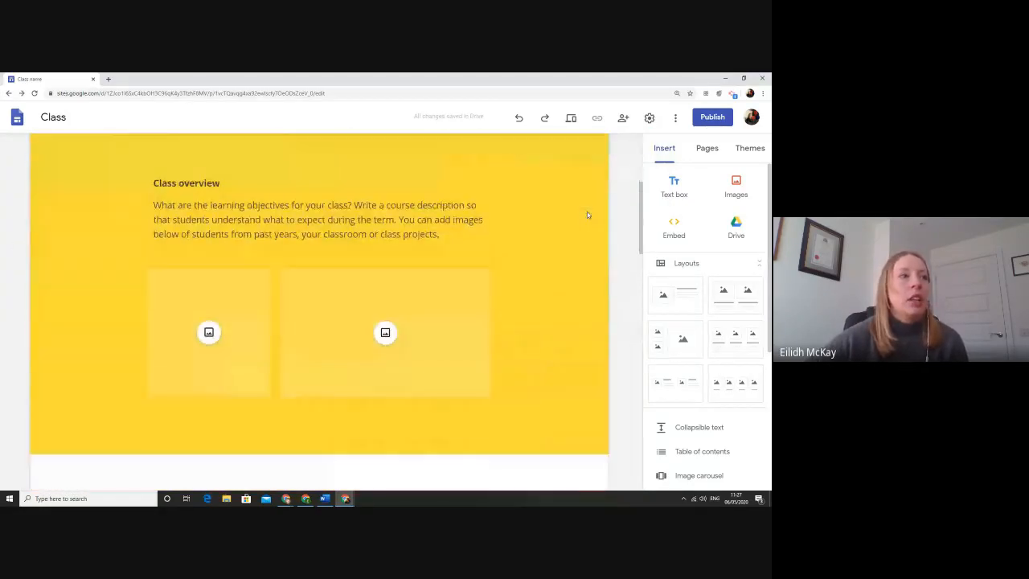
scroll(370, 214, down, 4)
scroll(511, 346, down, 1)
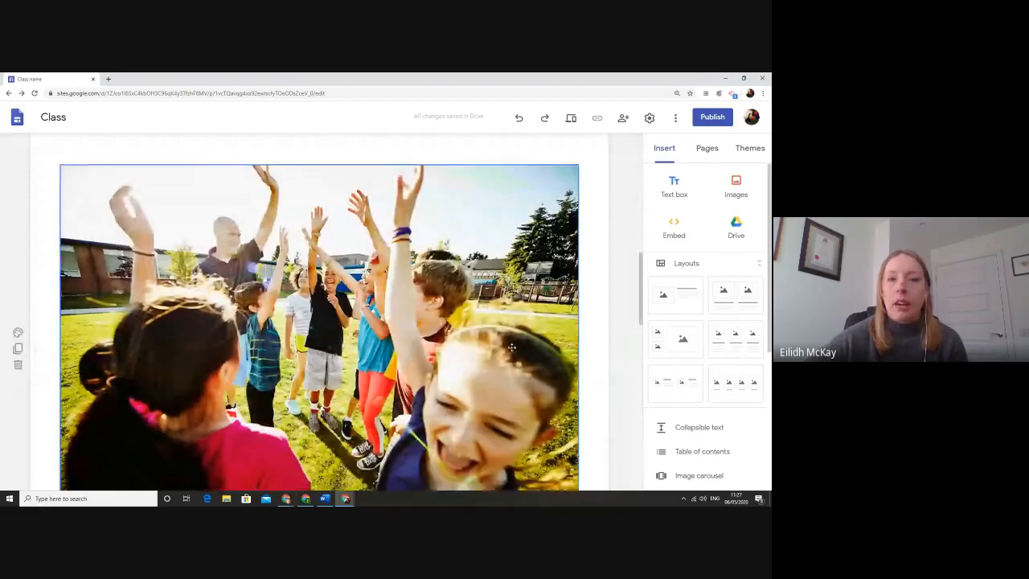
scroll(512, 347, down, 2)
scroll(450, 273, down, 3)
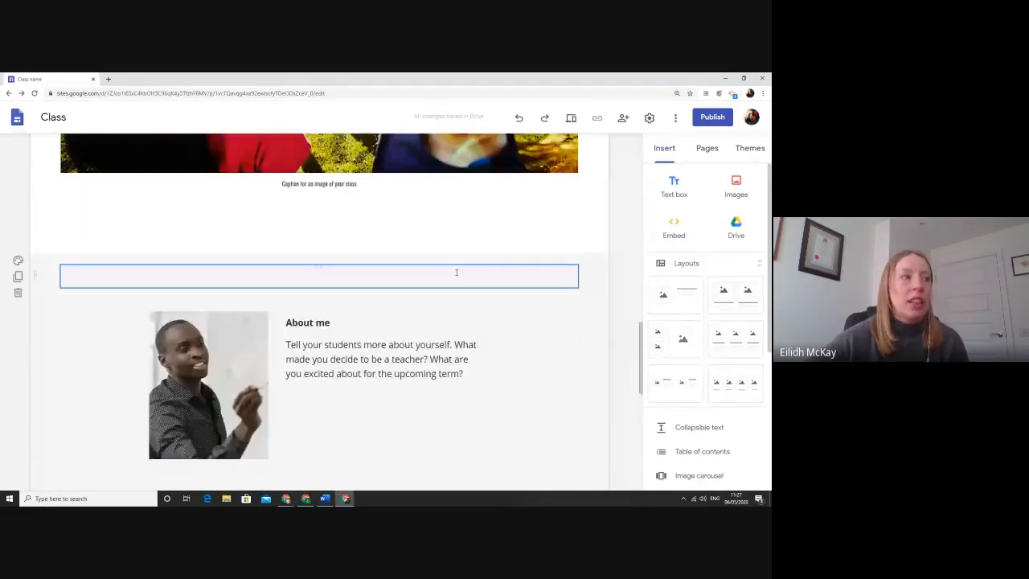
scroll(456, 272, up, 15)
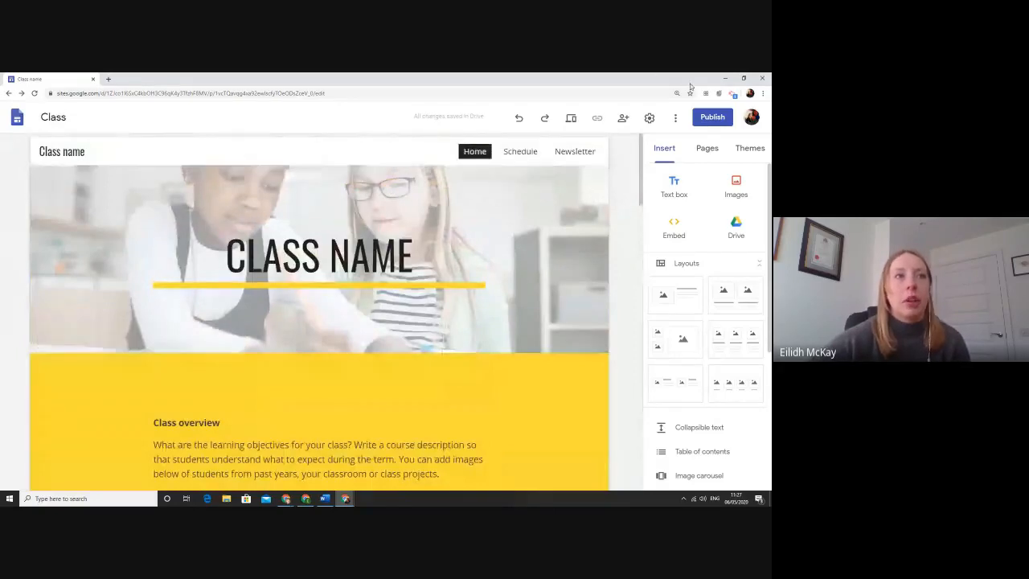
click(725, 78)
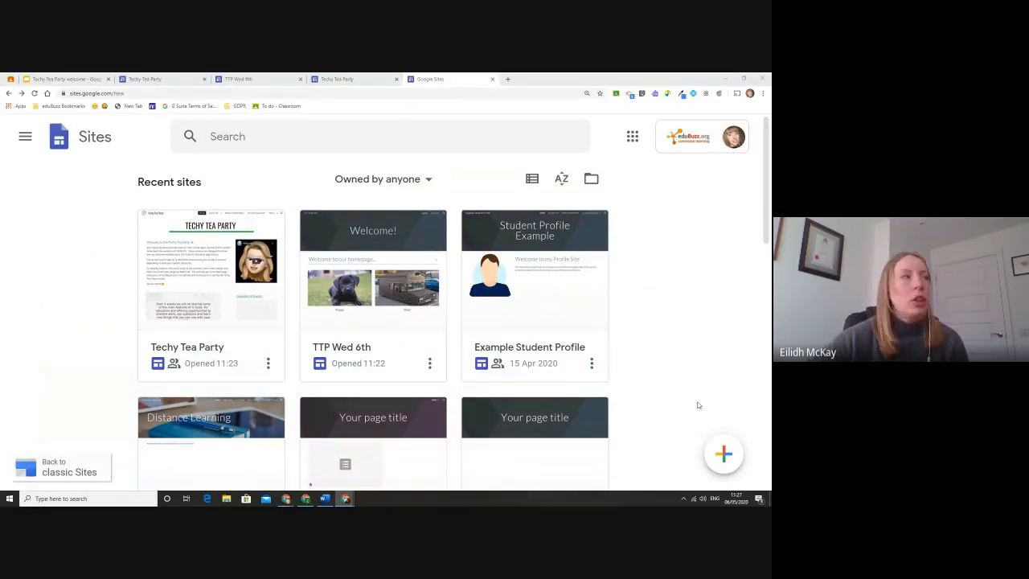
Return to the TTP Wed 6th Resources page and browse the Insert panel's content elements.
click(70, 78)
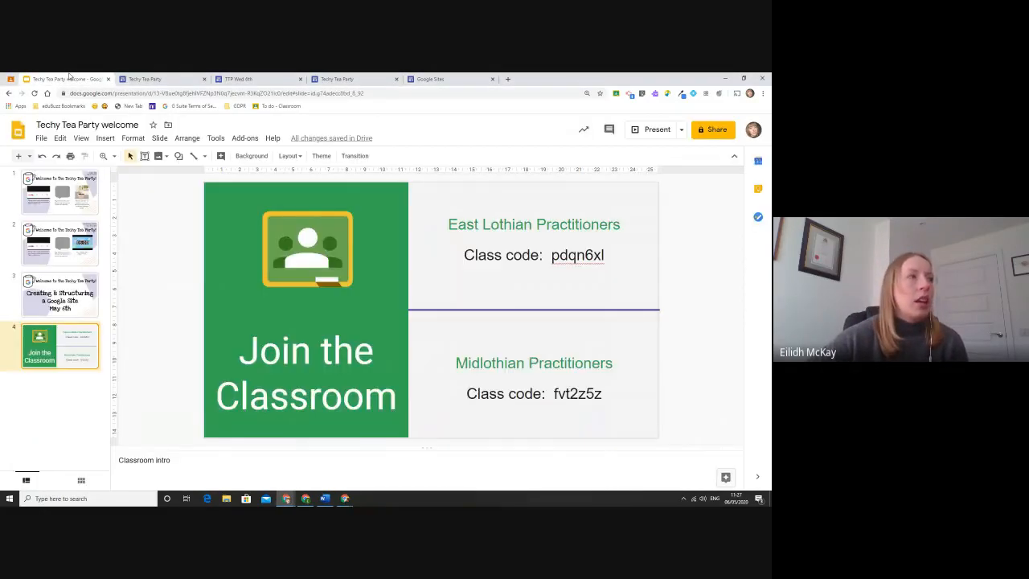
click(238, 79)
click(619, 181)
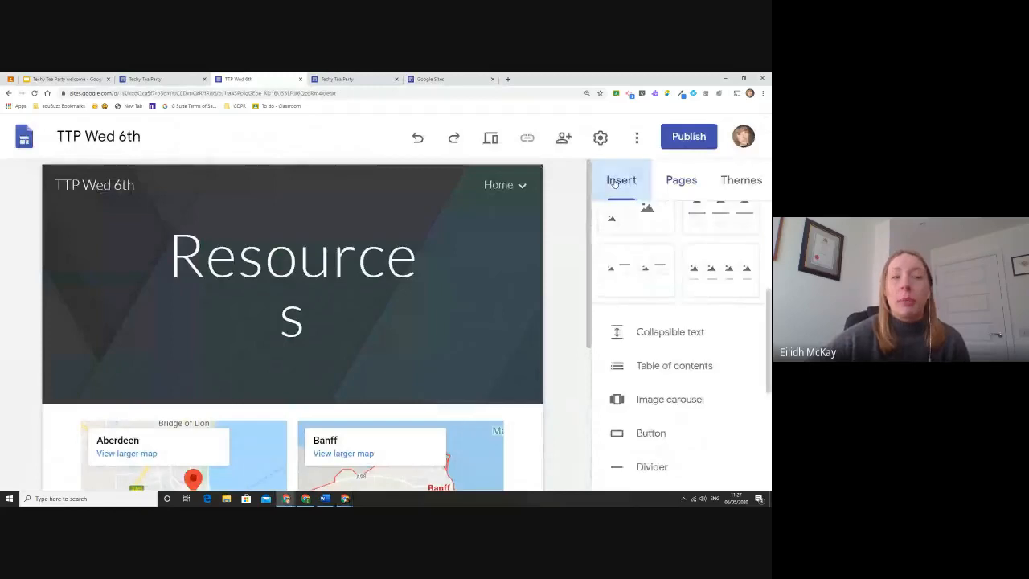
scroll(651, 277, down, 2)
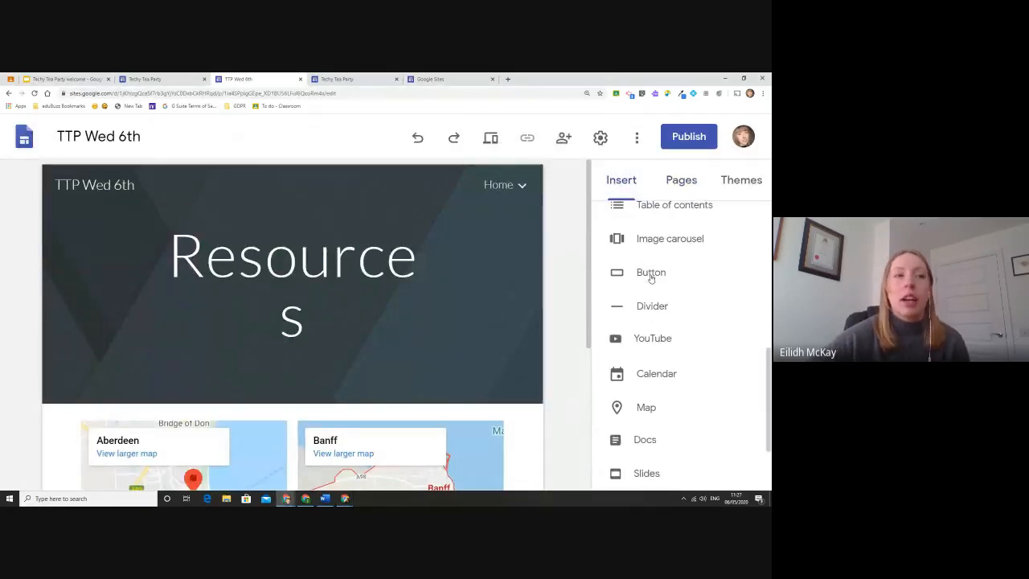
scroll(654, 266, up, 2)
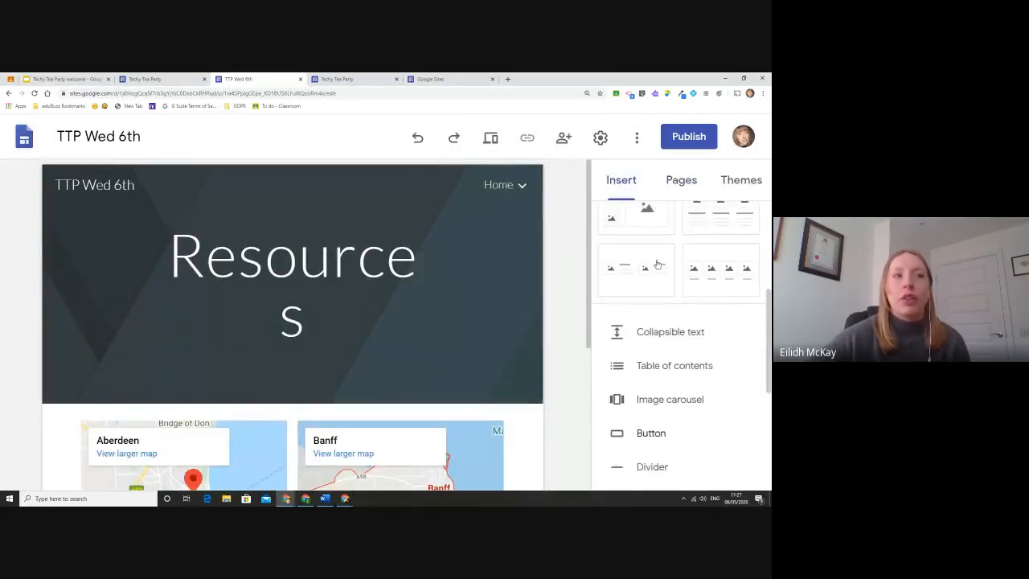
scroll(657, 265, down, 2)
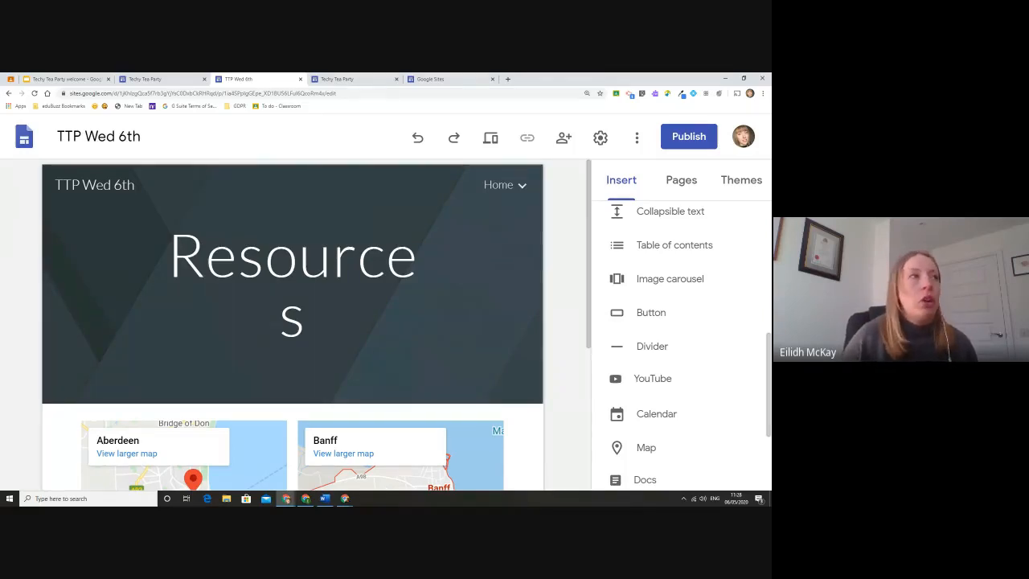
Open the Techy Tea Party Home page and select its welcome text and Calendar of Events embed.
click(331, 78)
scroll(342, 241, up, 5)
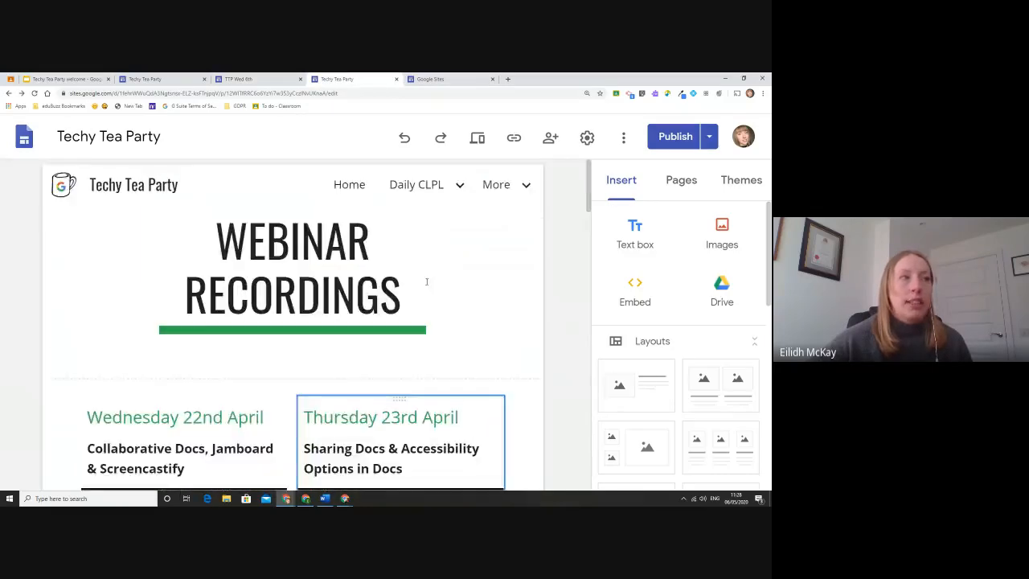
click(343, 186)
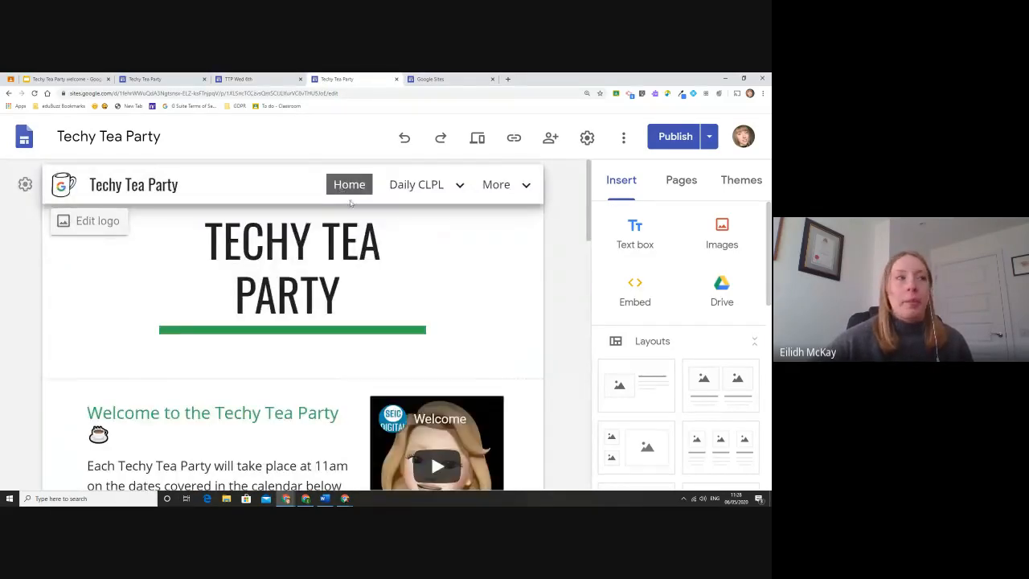
scroll(555, 237, down, 3)
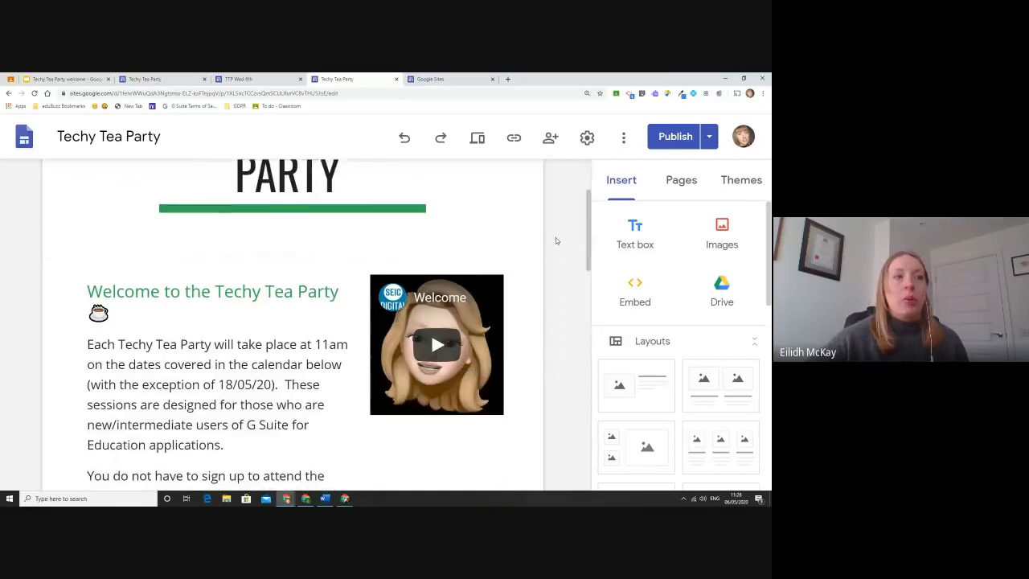
scroll(556, 237, down, 2)
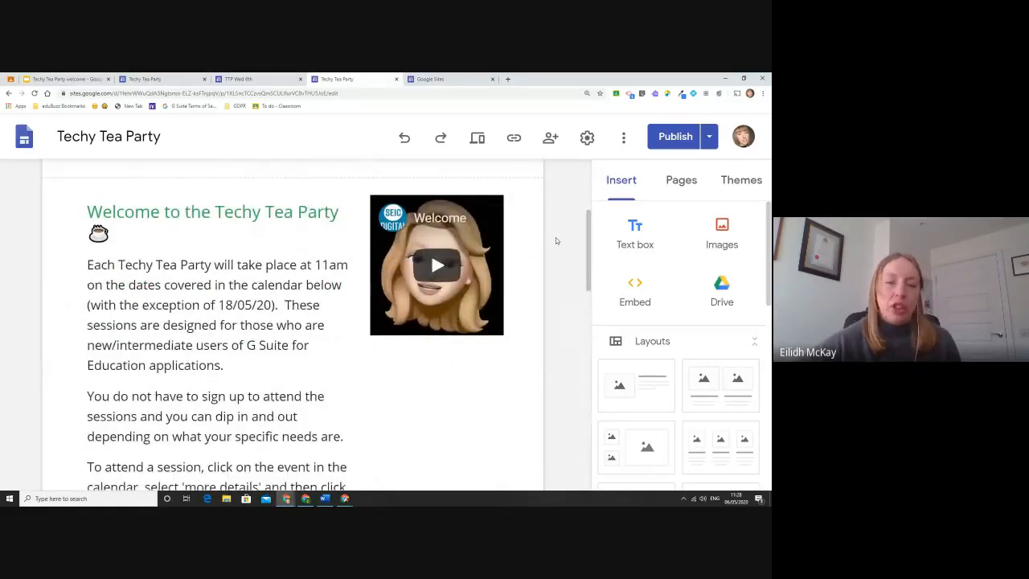
click(259, 316)
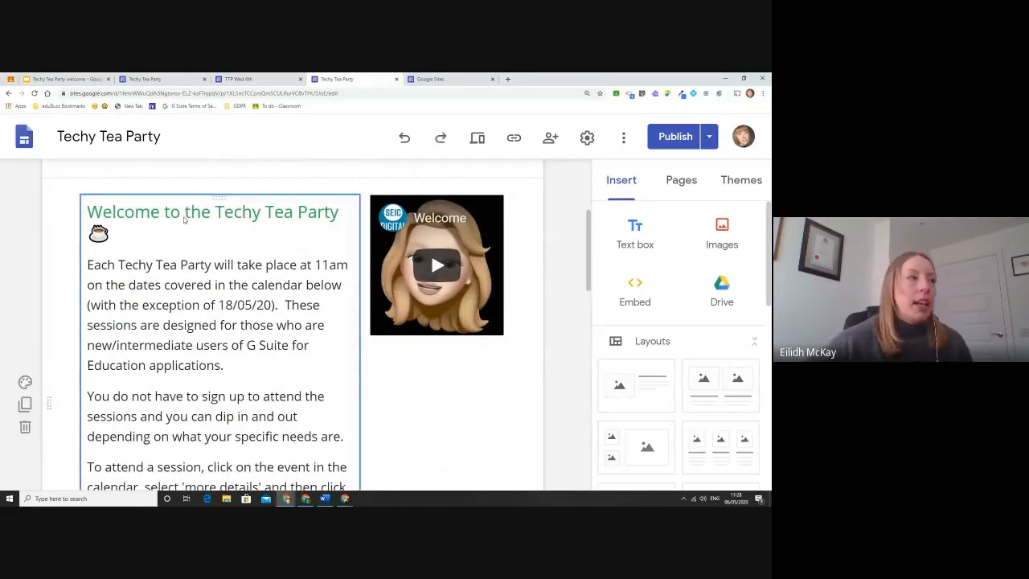
scroll(259, 316, down, 5)
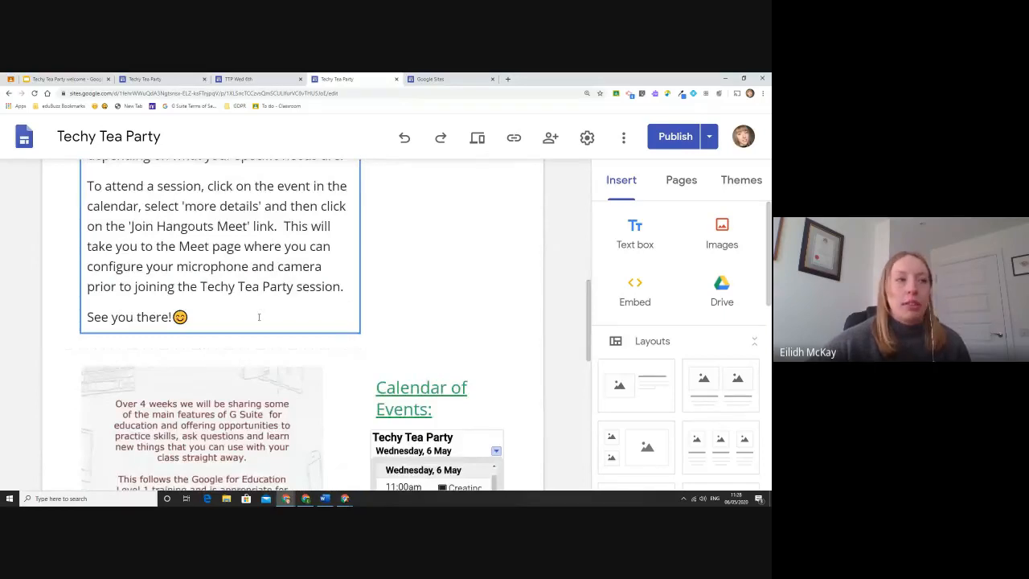
scroll(259, 316, down, 4)
click(476, 253)
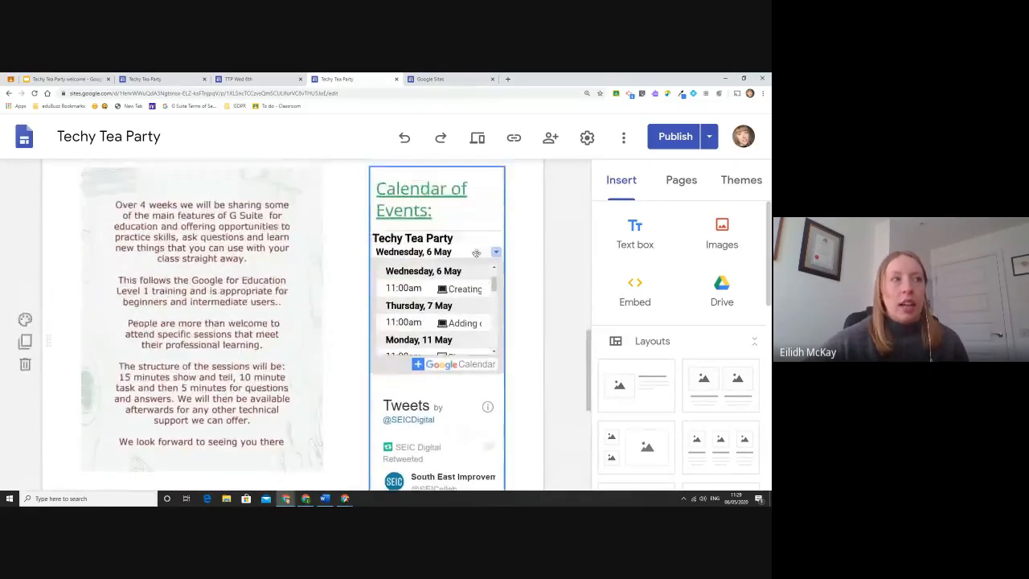
scroll(482, 257, up, 3)
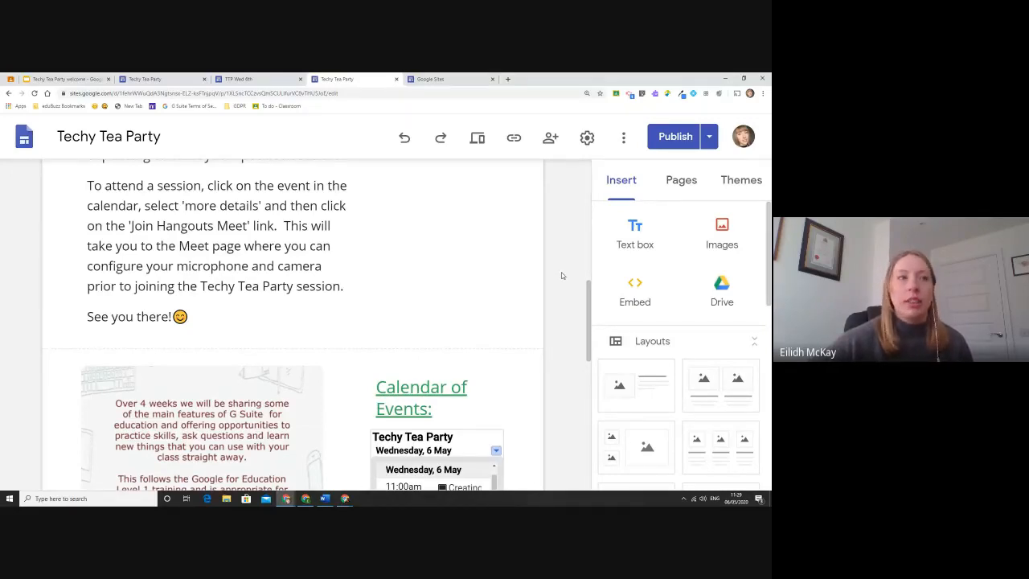
scroll(562, 276, up, 8)
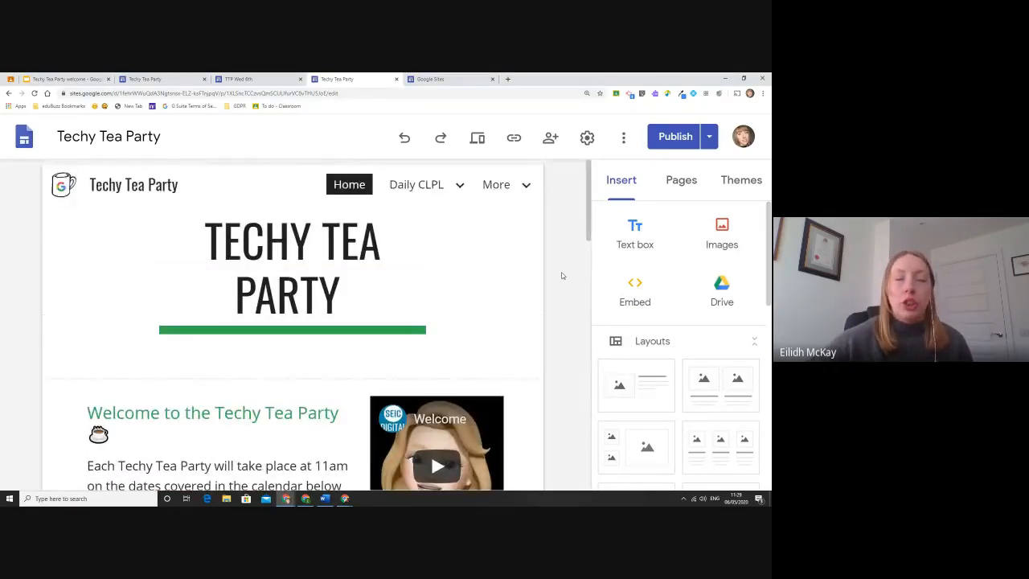
click(477, 137)
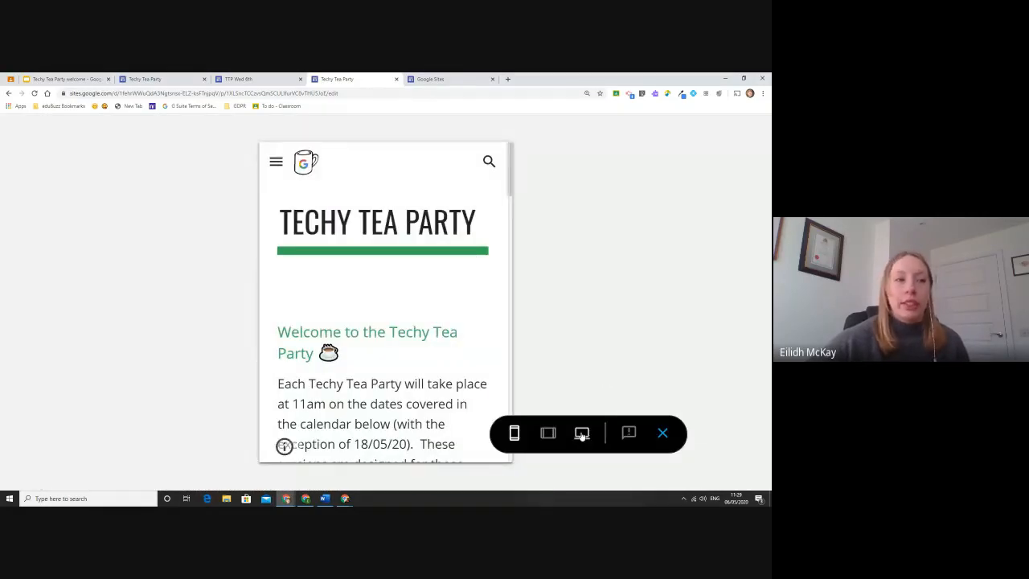
click(582, 433)
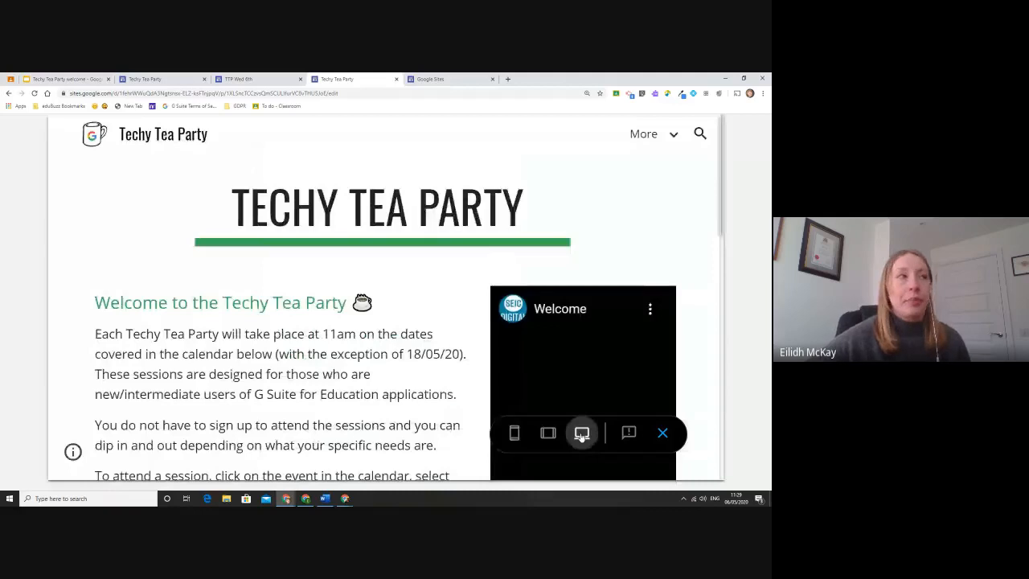
click(582, 433)
mouse_move(386, 134)
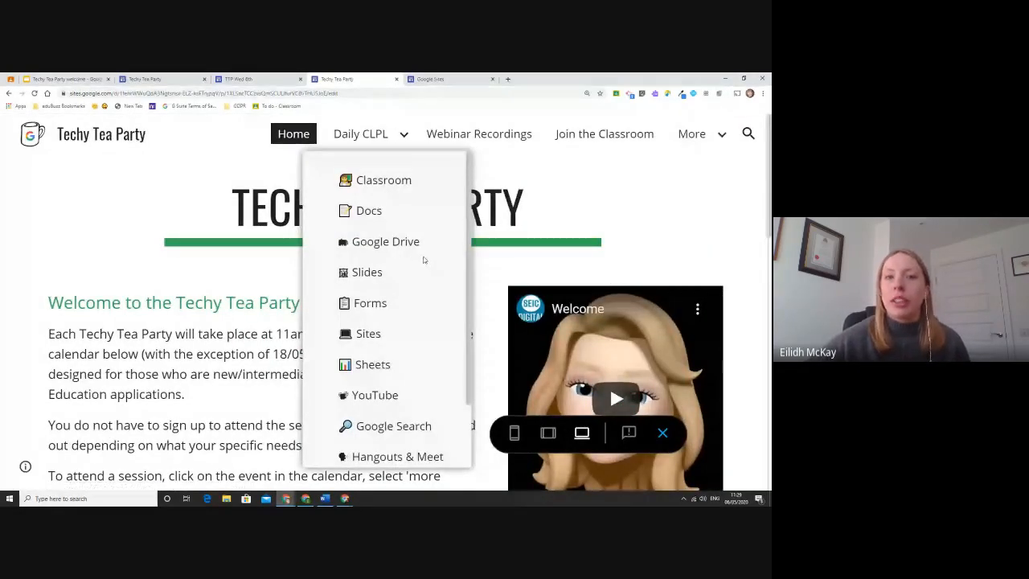
scroll(417, 264, down, 2)
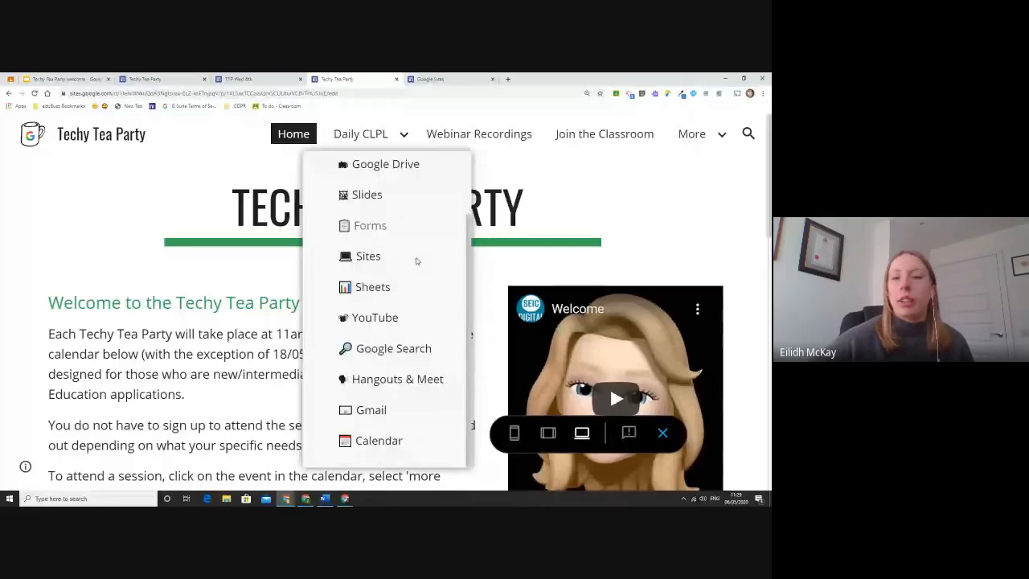
scroll(413, 286, down, 4)
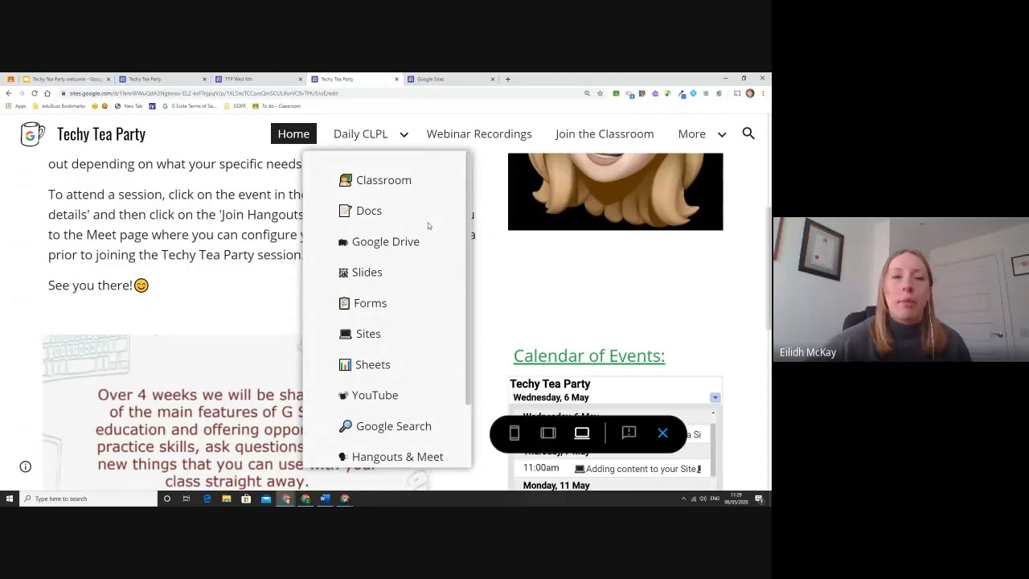
click(476, 290)
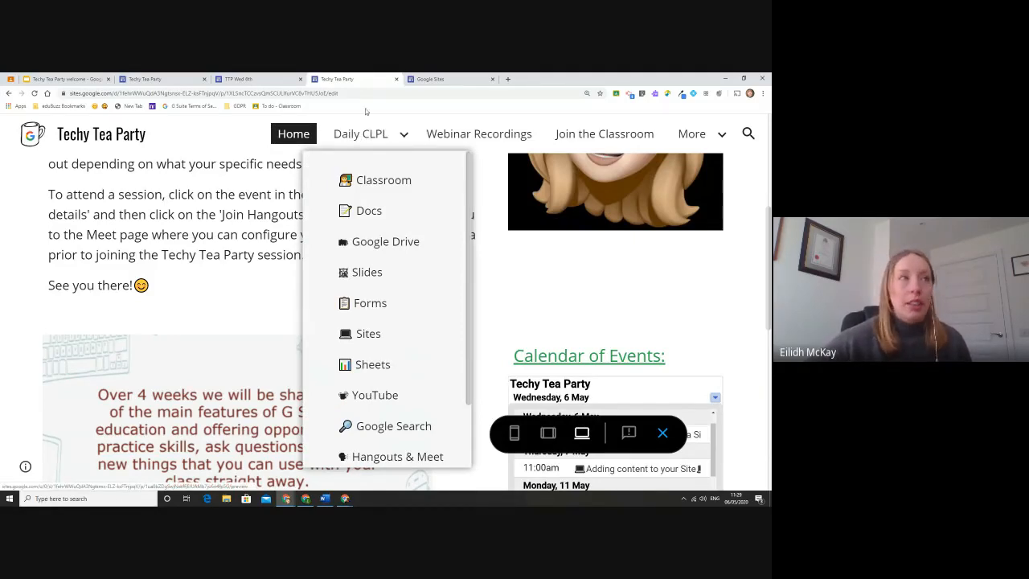
click(360, 134)
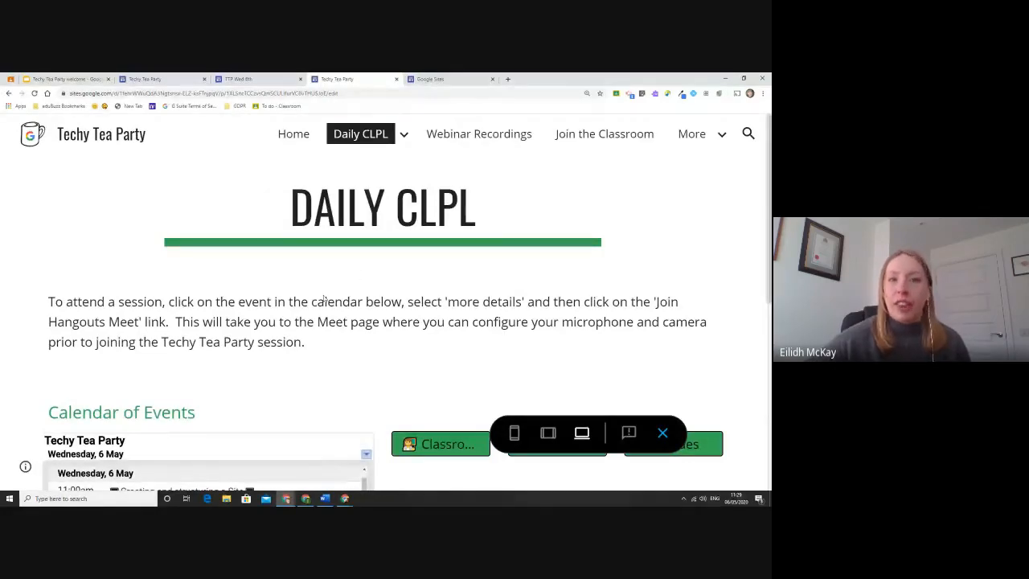
scroll(445, 336, down, 2)
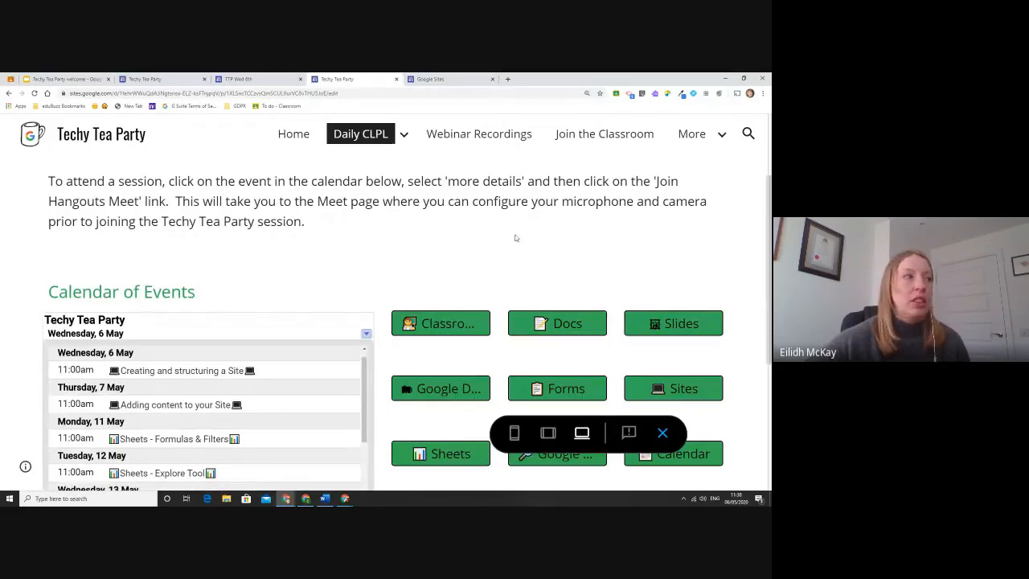
scroll(516, 236, up, 2)
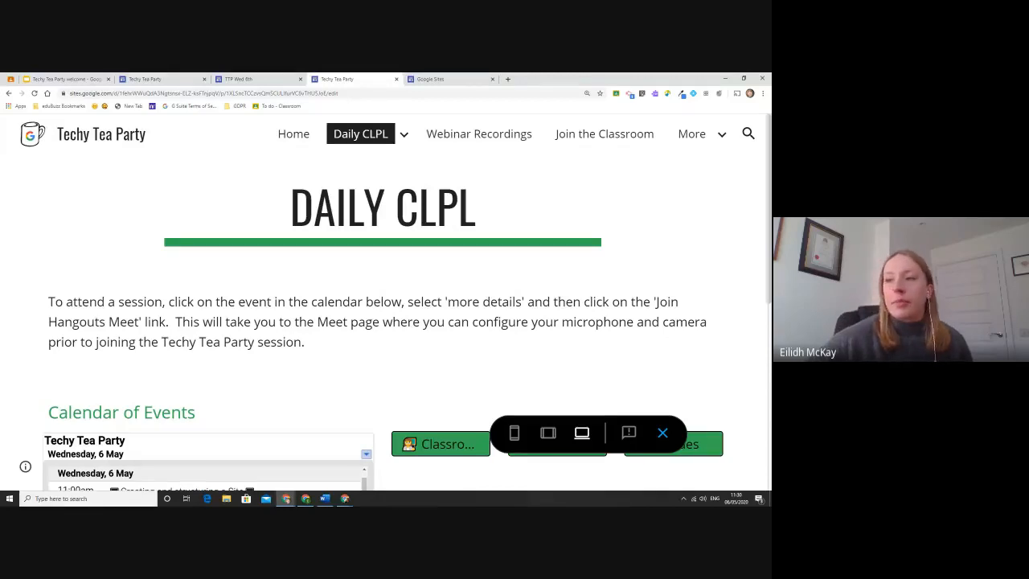
Return to the TTP Wed 6th site and open its Home page.
click(250, 78)
scroll(380, 256, down, 3)
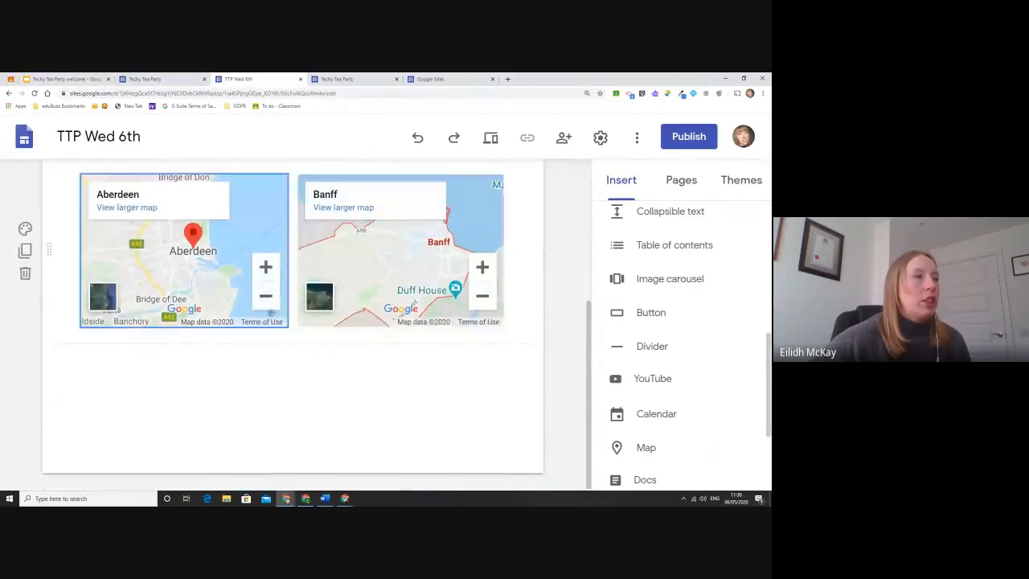
scroll(402, 241, up, 4)
click(502, 186)
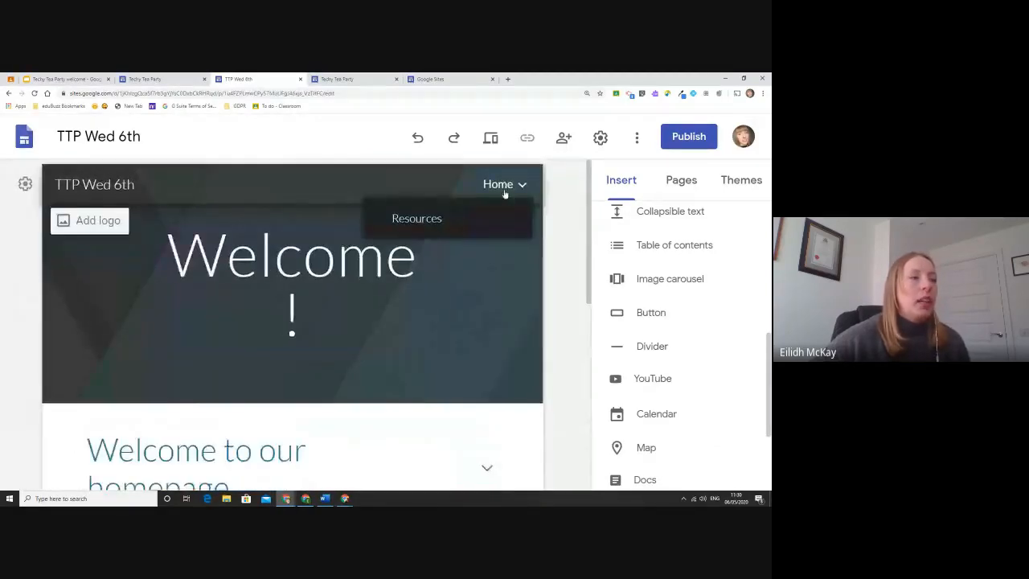
scroll(394, 389, down, 5)
Zoom in on the Puppy image, then crop it with a slightly enlarged frame.
click(196, 306)
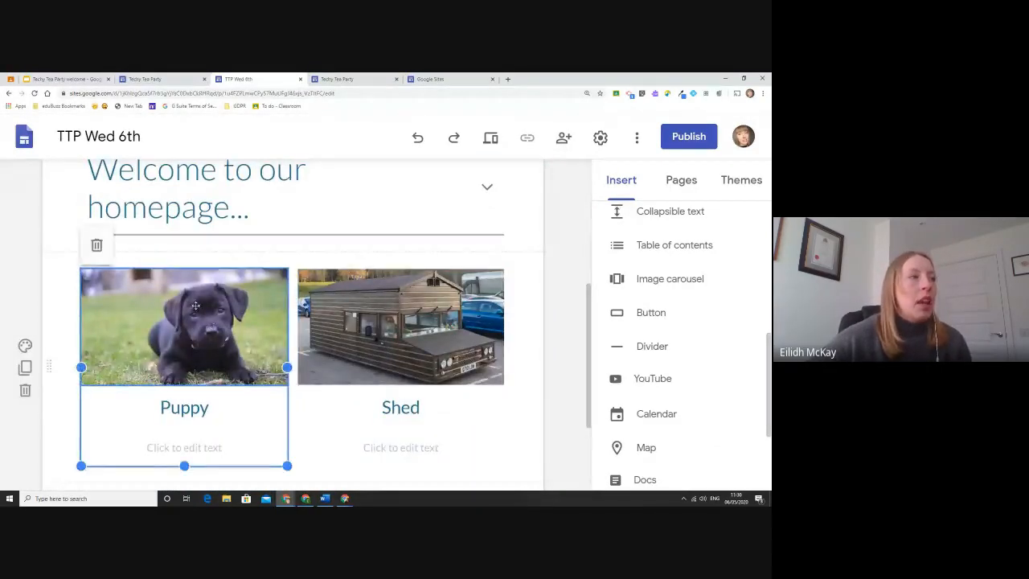
double_click(195, 305)
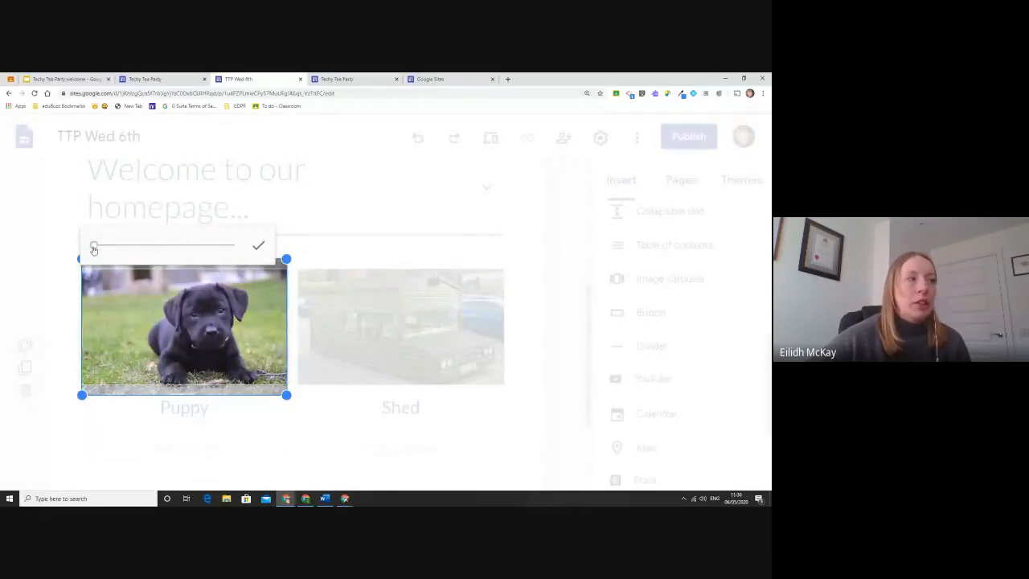
mouse_move(94, 245)
mouse_down()
mouse_move(140, 251)
mouse_move(90, 250)
mouse_up()
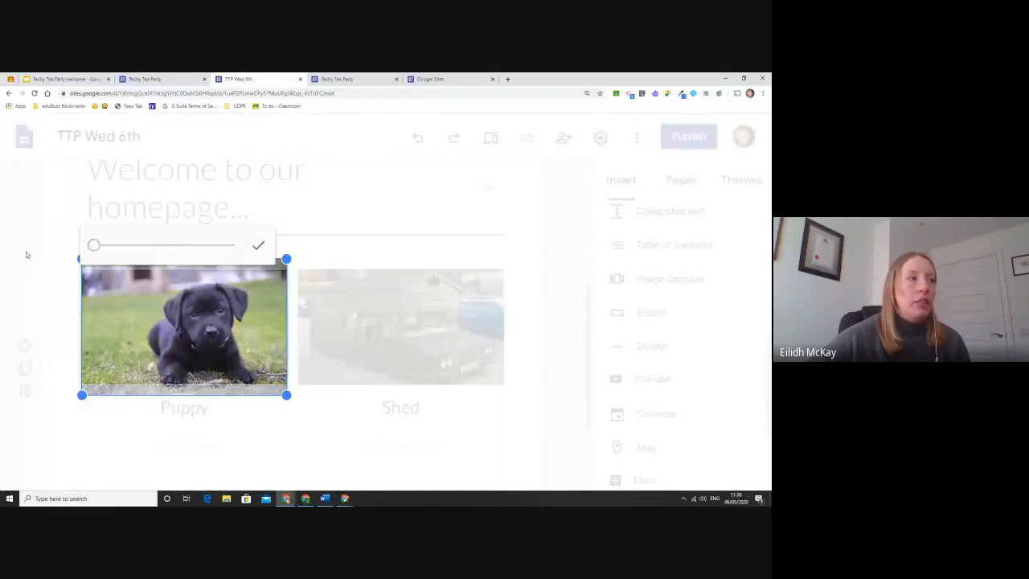
click(257, 246)
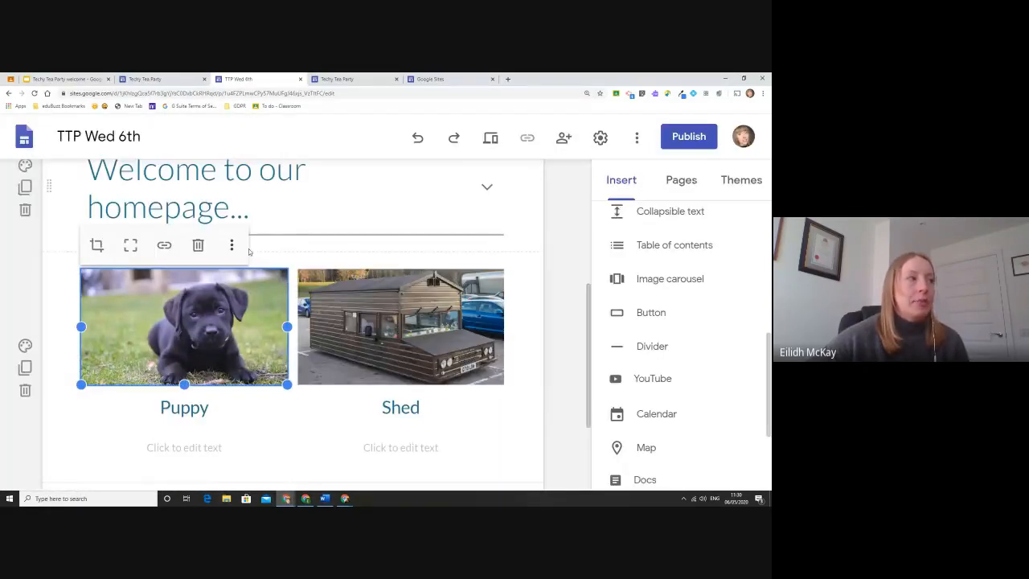
click(104, 252)
drag(285, 395, 284, 436)
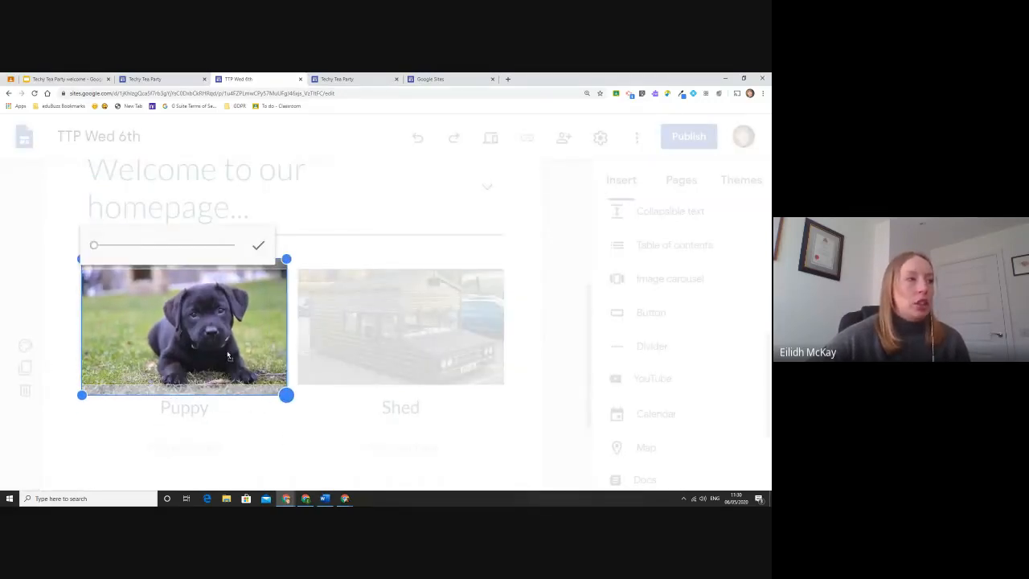
click(365, 390)
Bring up the quick insert options in the blank section below the cards.
scroll(363, 360, down, 1)
double_click(255, 392)
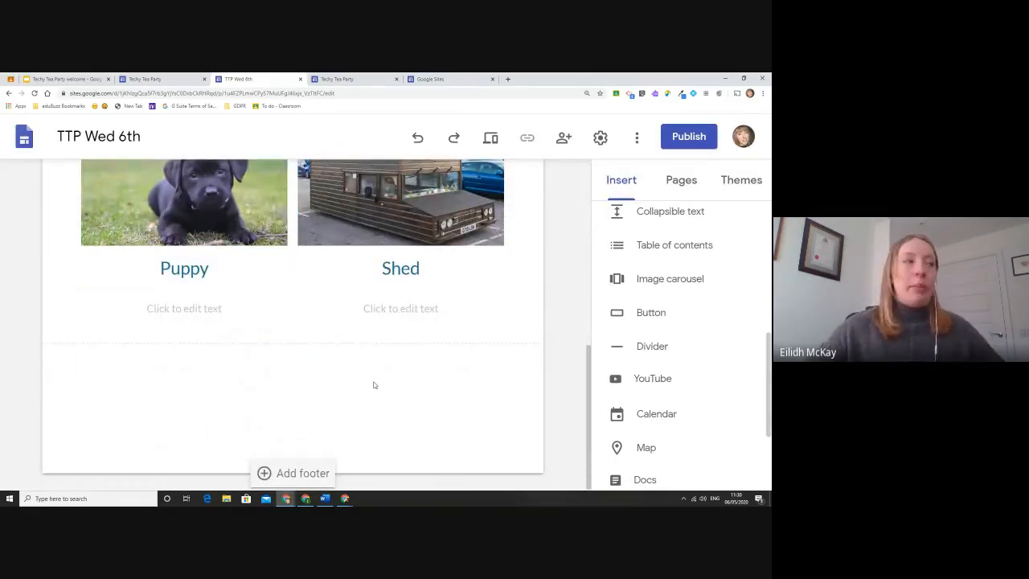
double_click(266, 381)
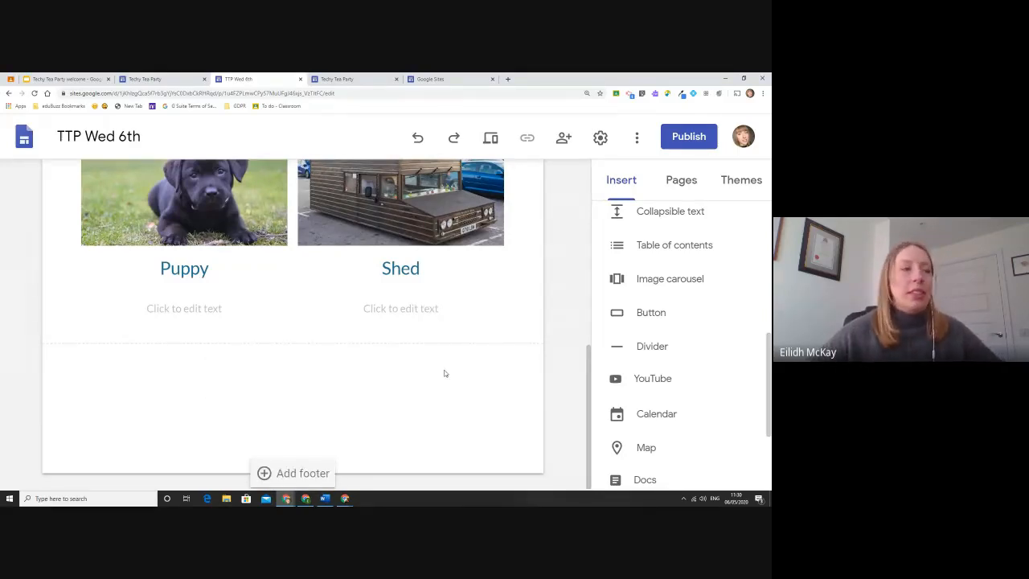
double_click(301, 359)
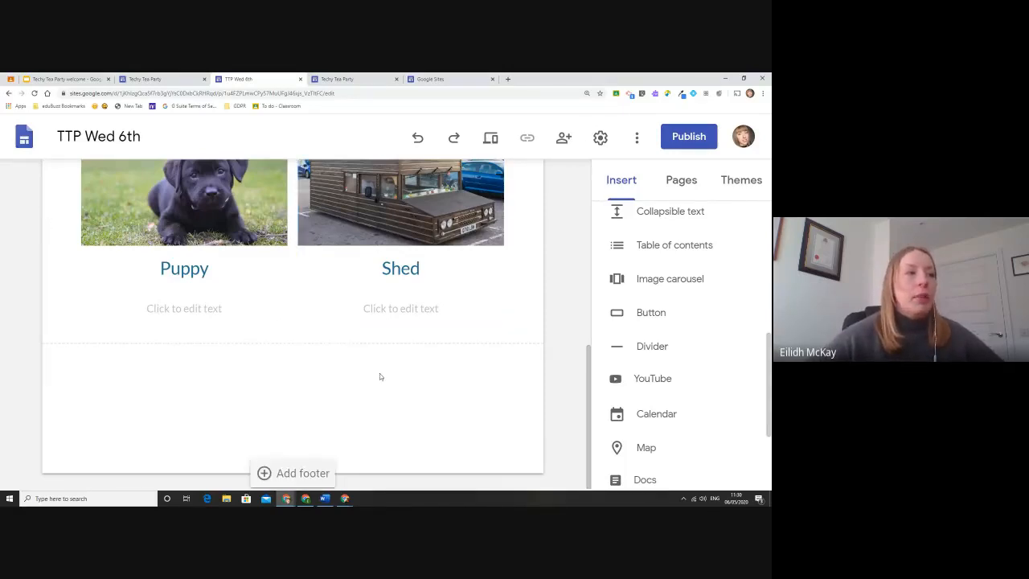
double_click(318, 367)
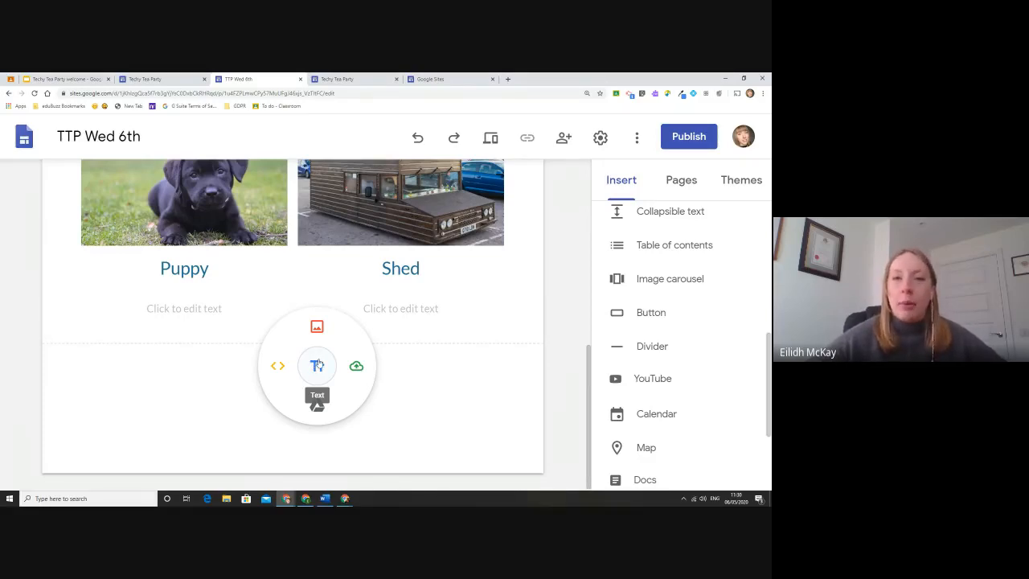
click(317, 365)
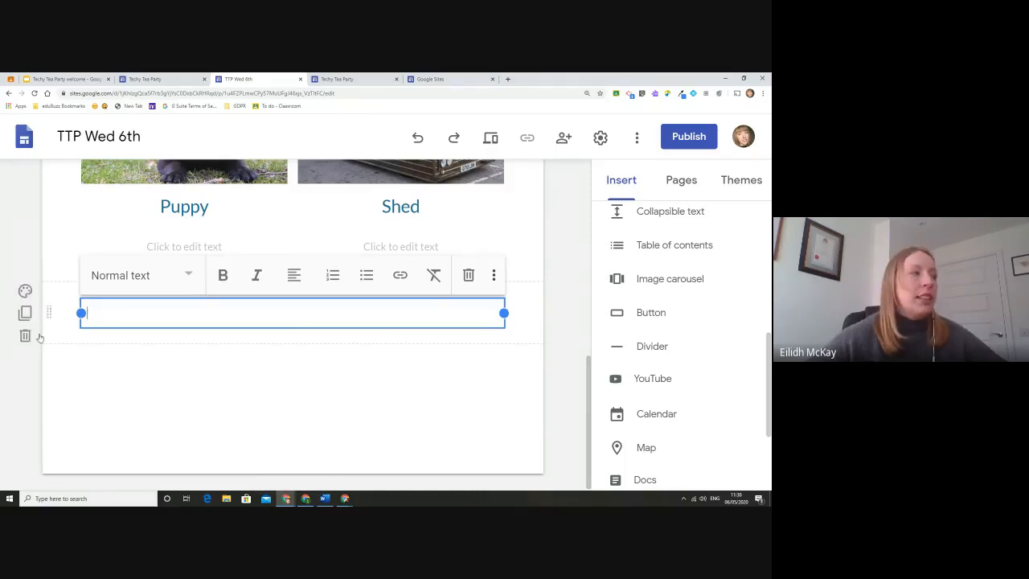
click(151, 367)
scroll(135, 337, down, 1)
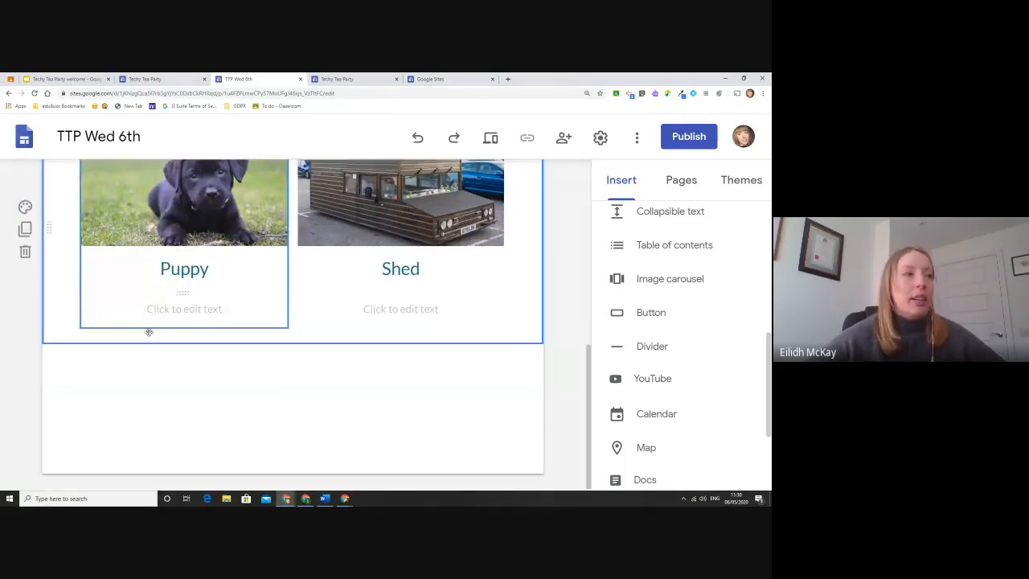
double_click(188, 365)
click(193, 399)
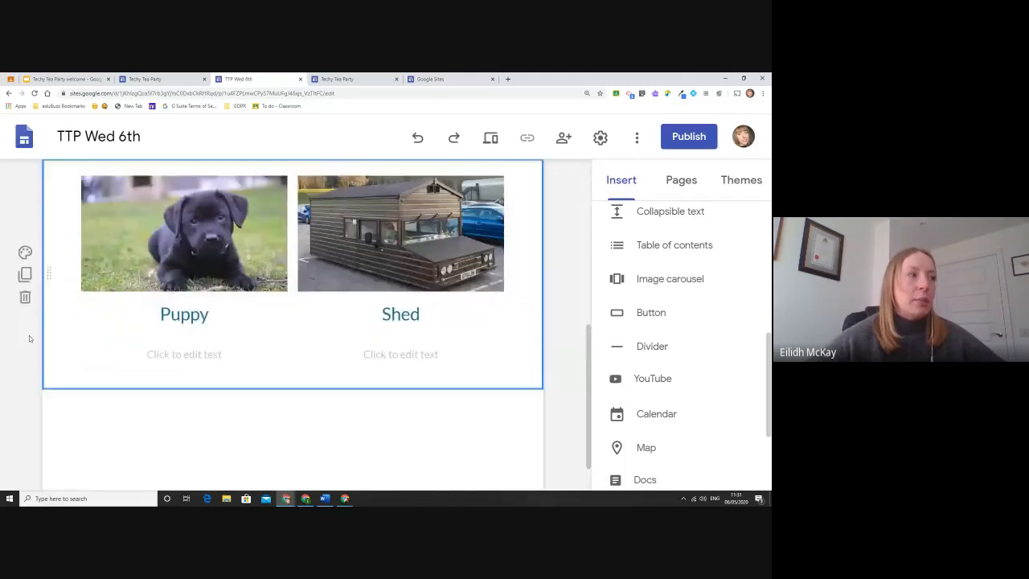
double_click(193, 400)
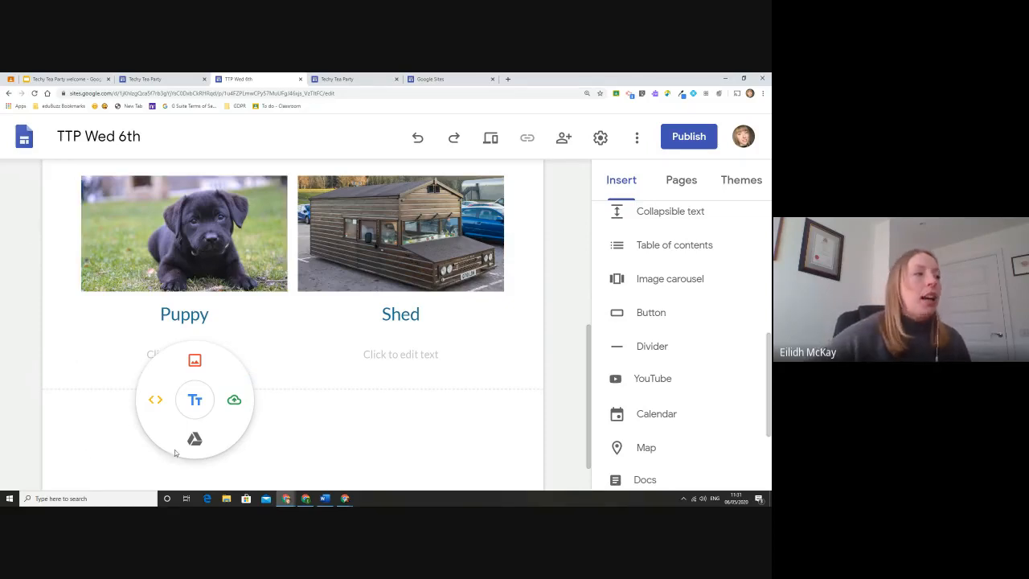
Insert the first Google Image Search result for 'edinburgh' below the Puppy and Shed cards.
click(189, 362)
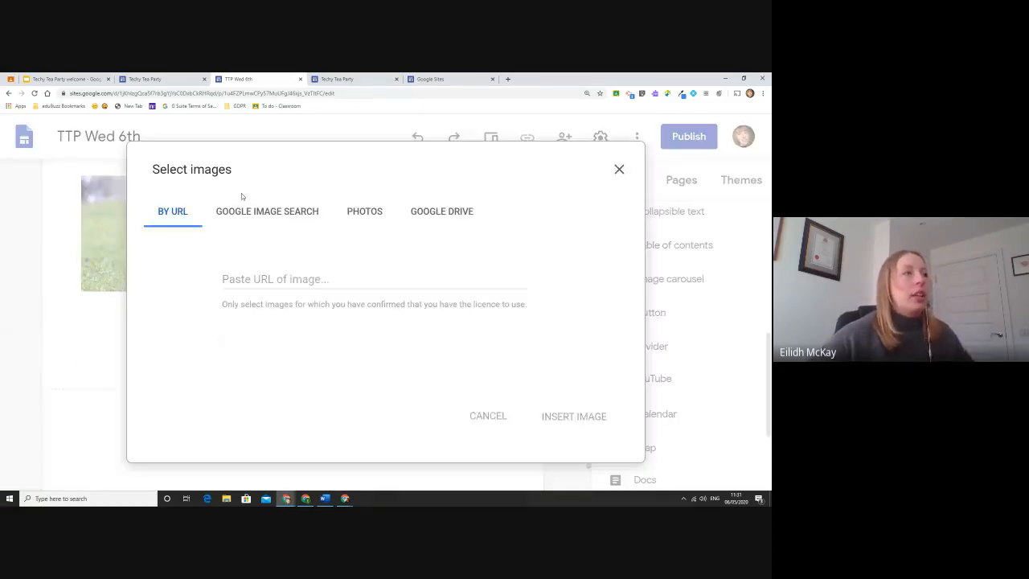
click(243, 208)
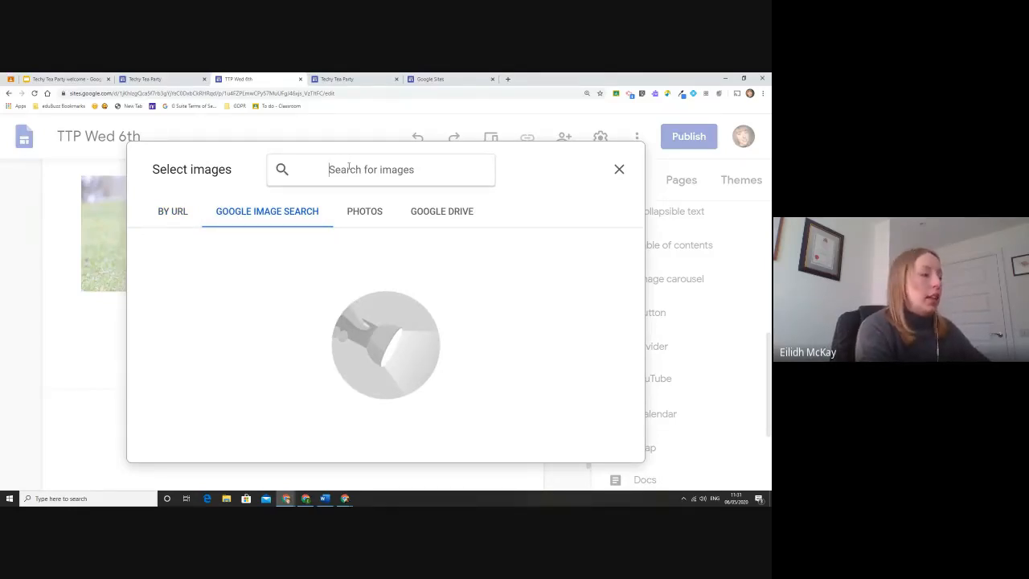
click(349, 167)
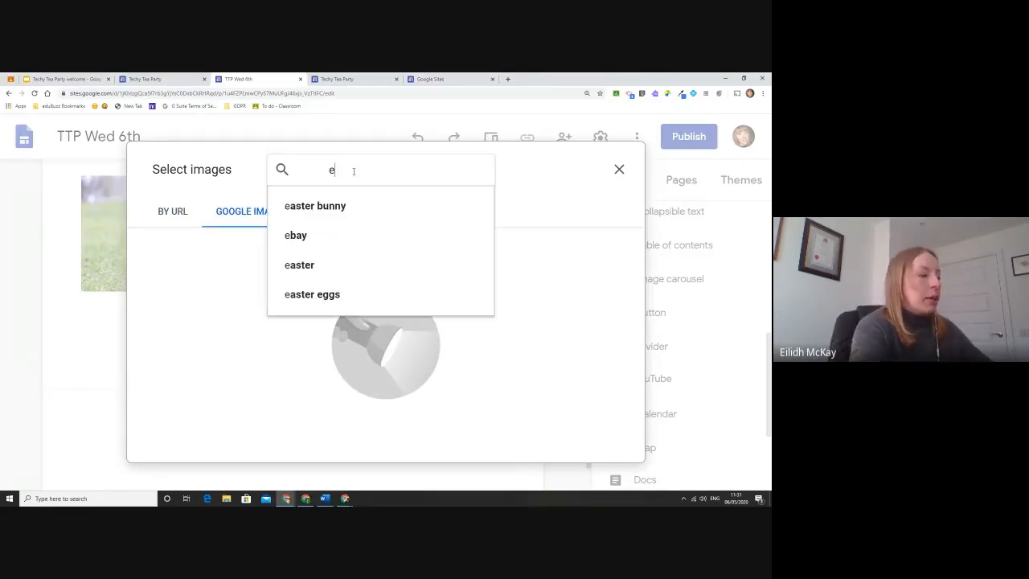
text(edinburgh)
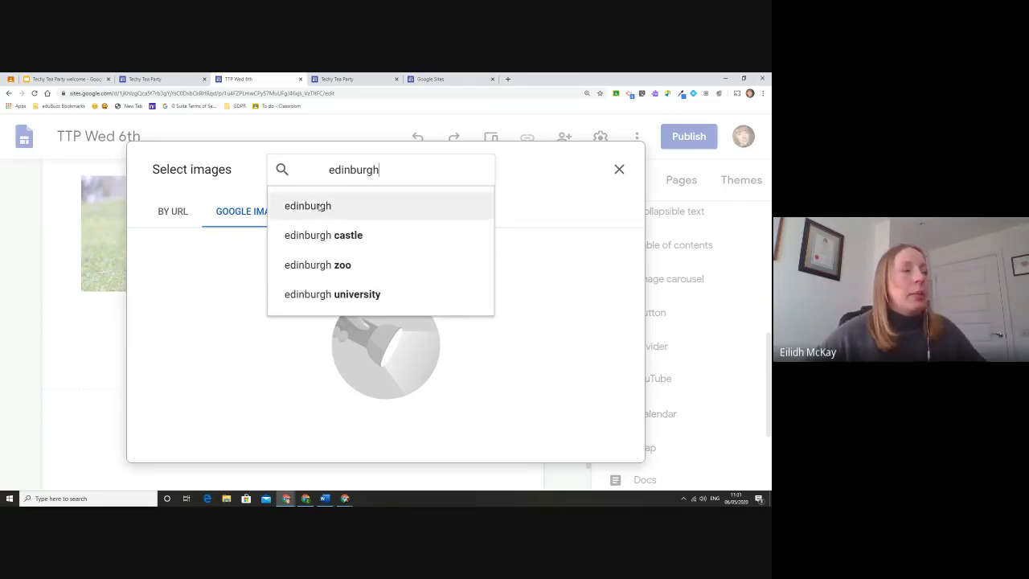
click(386, 206)
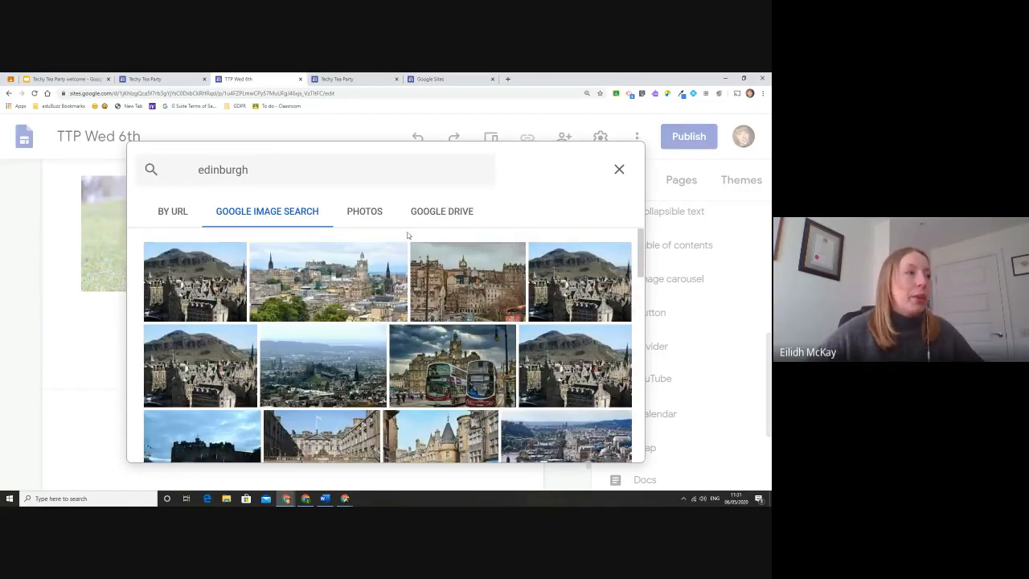
click(195, 281)
click(609, 444)
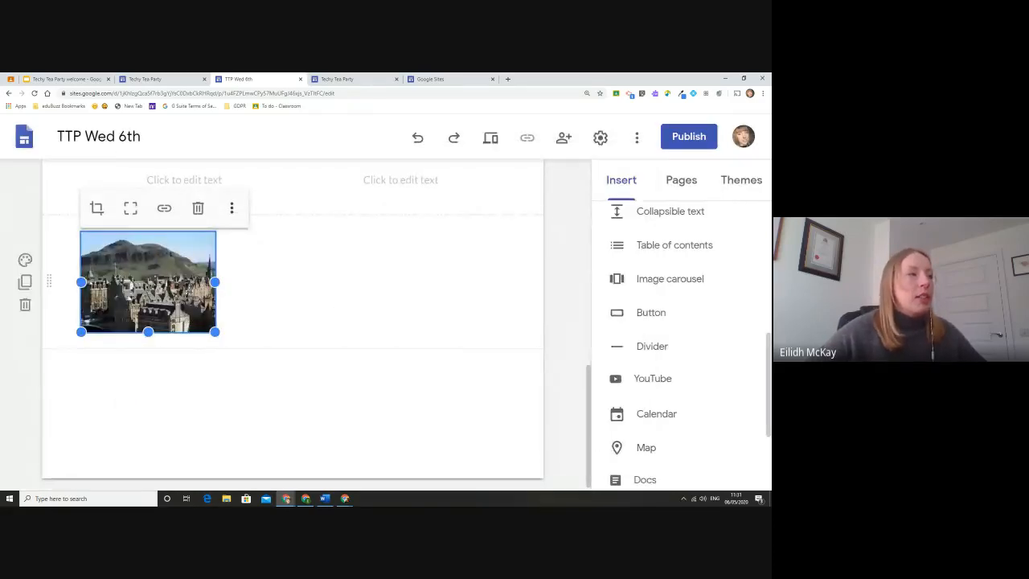
Enlarge the Edinburgh photo, zoom it within its crop frame and apply the crop.
drag(214, 332, 214, 359)
click(93, 209)
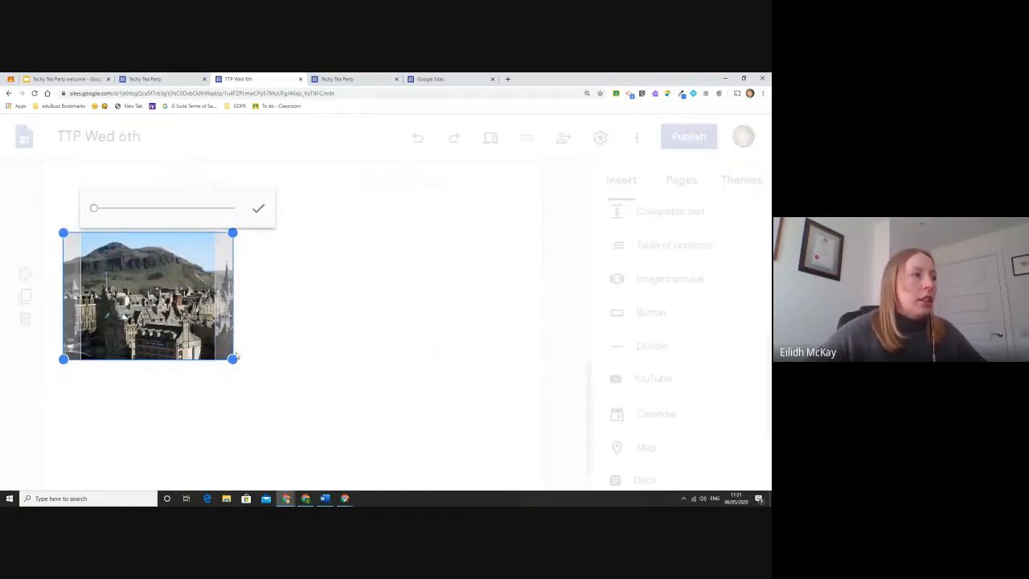
mouse_move(96, 209)
mouse_down()
mouse_move(134, 209)
mouse_move(93, 210)
mouse_up()
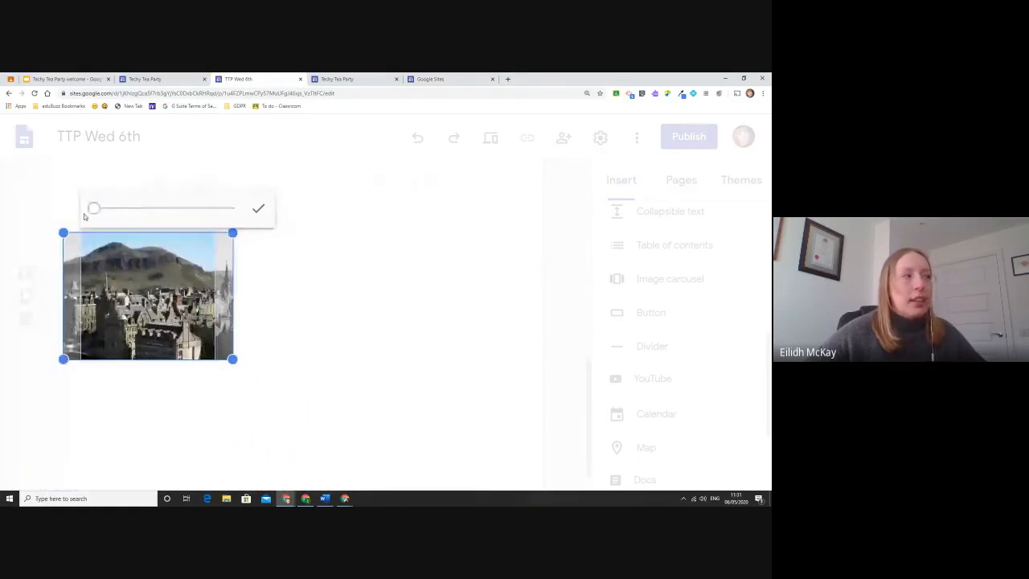
click(259, 210)
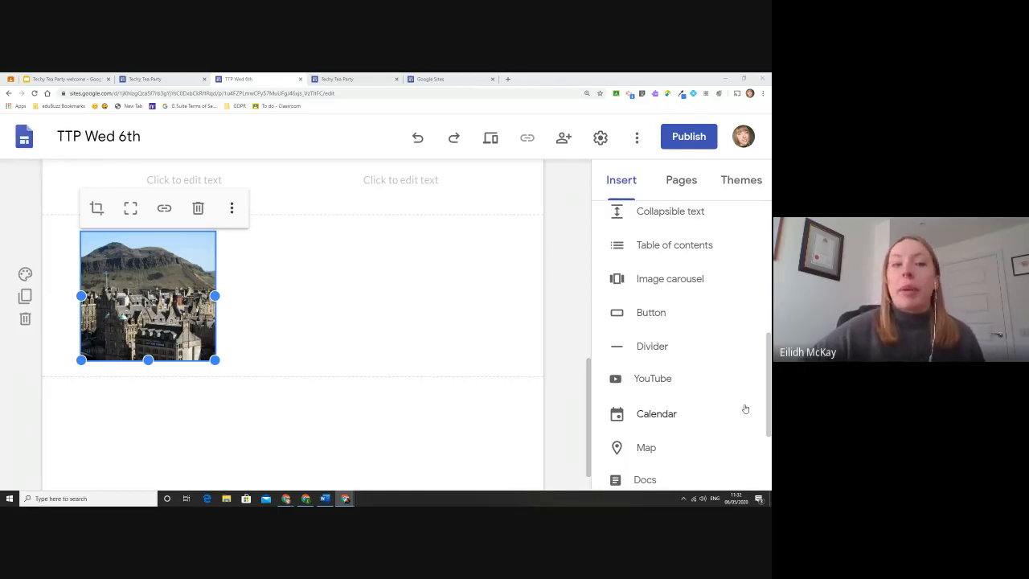
Rename the Home page to 'Welcome' in the Pages panel.
click(681, 184)
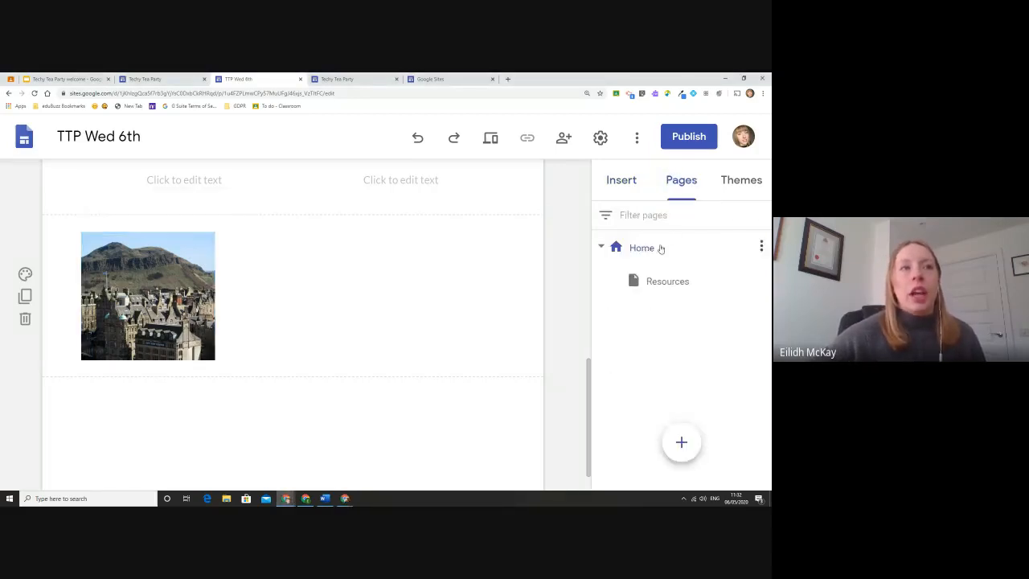
double_click(652, 251)
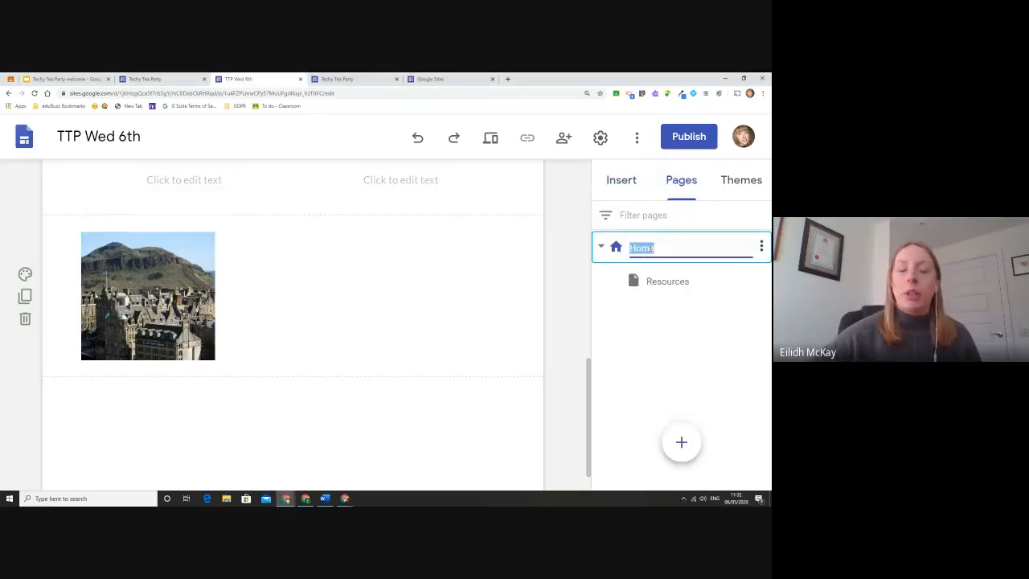
text(Welcome)
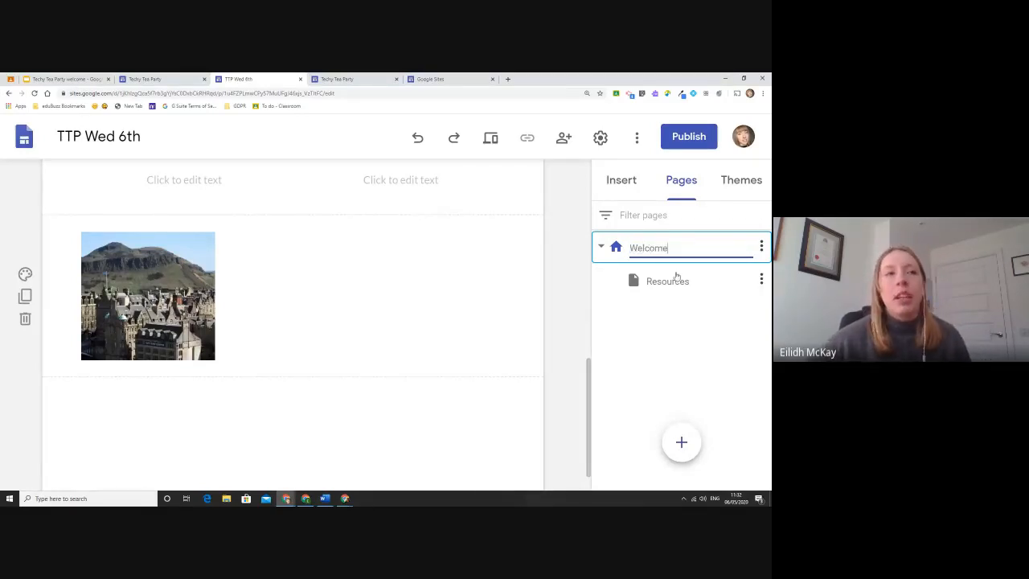
Create a new page named 'Name' and move it in the page order.
mouse_move(681, 441)
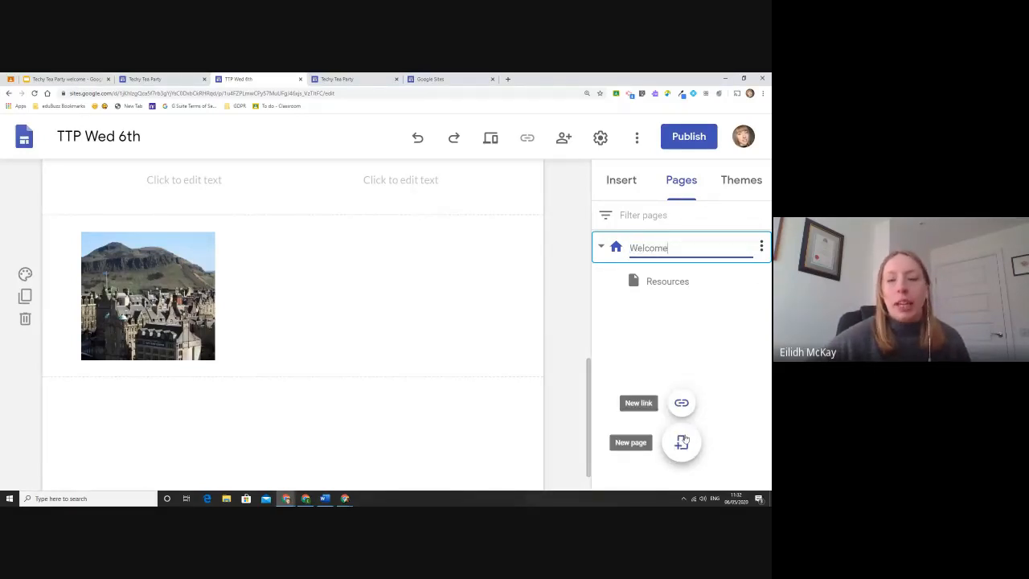
click(683, 441)
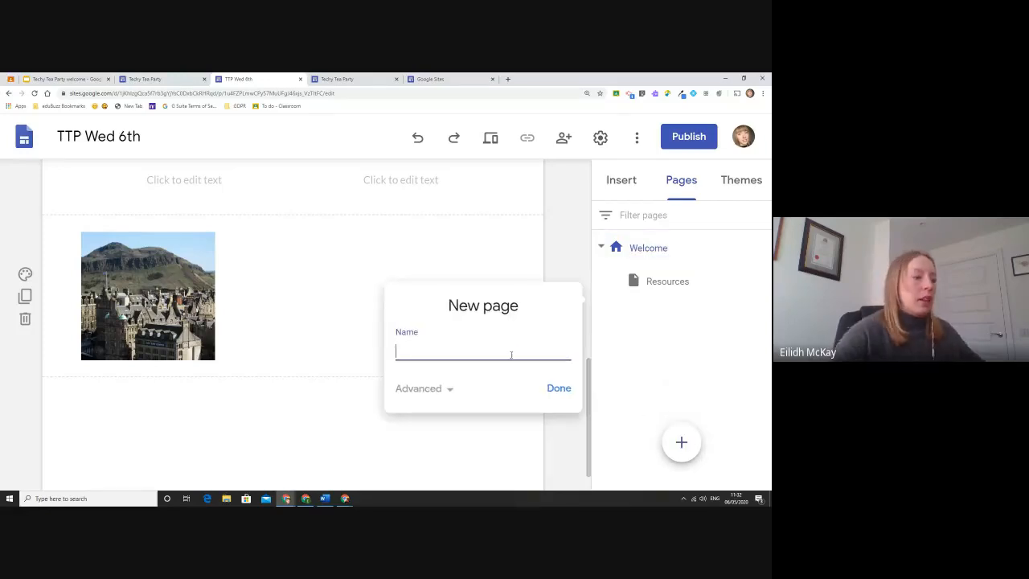
text(Name)
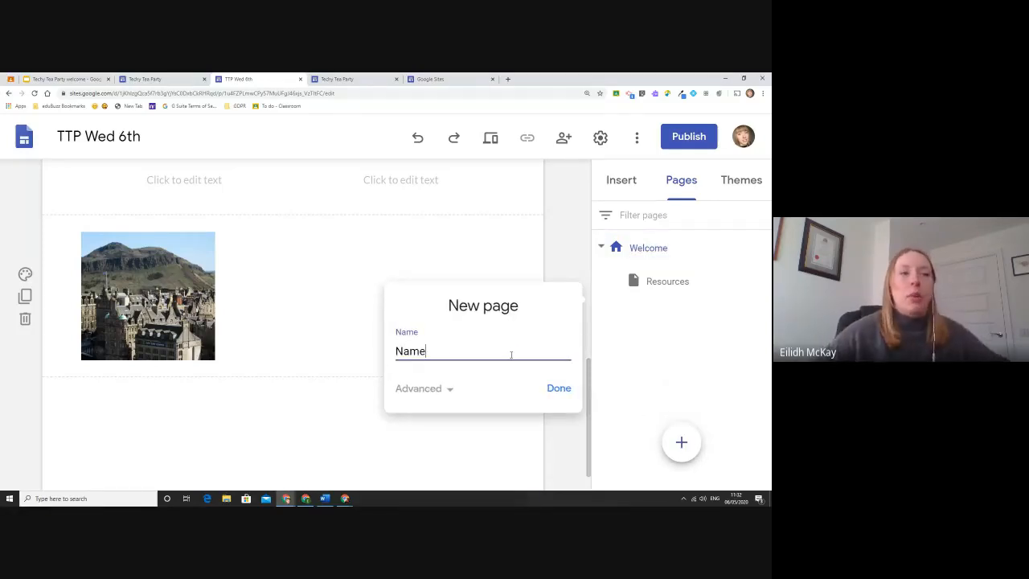
click(557, 390)
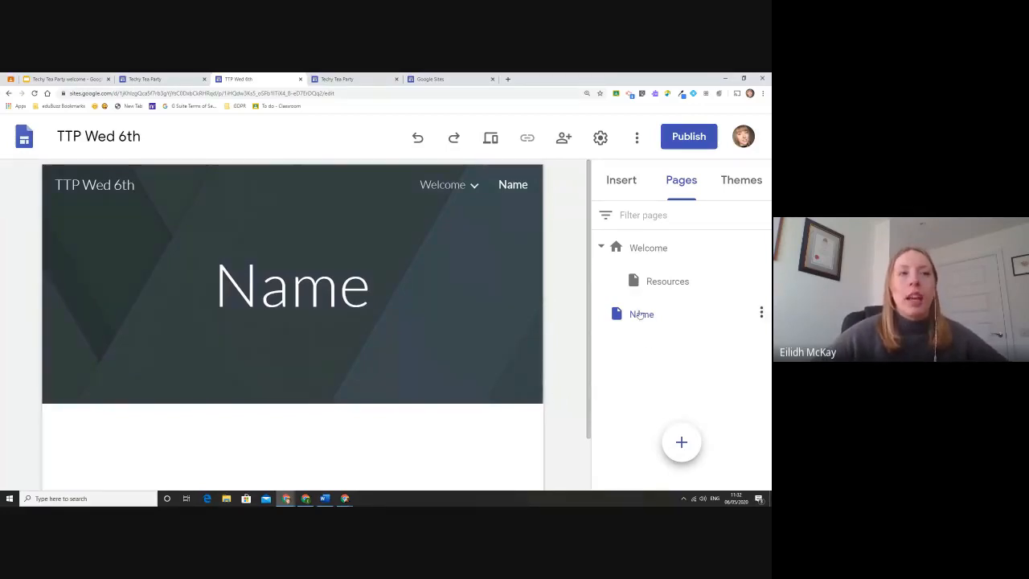
drag(641, 314, 671, 316)
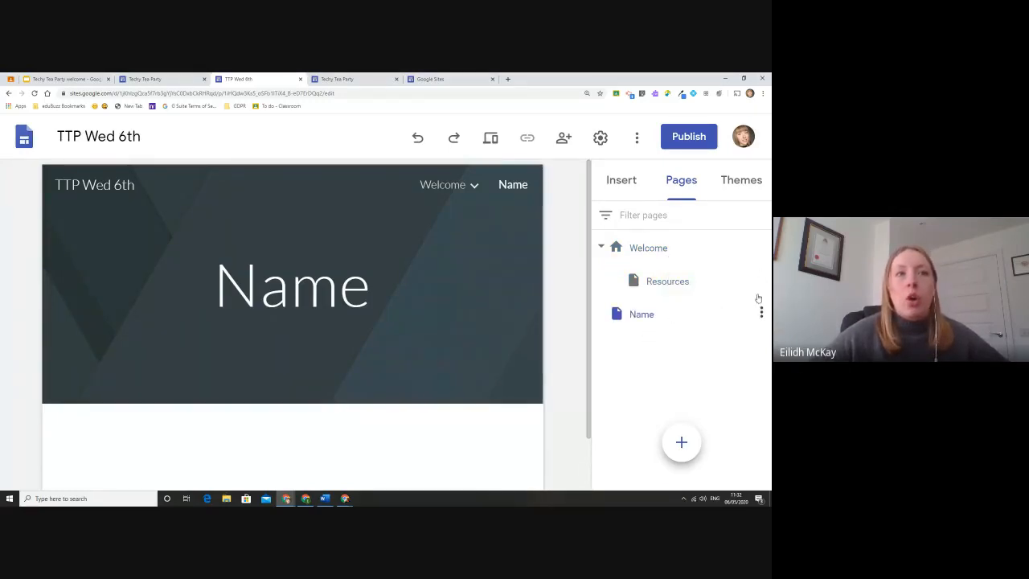
Add a 'Name 2' subpage under Welcome, then switch to the Google Classroom assignment.
click(763, 248)
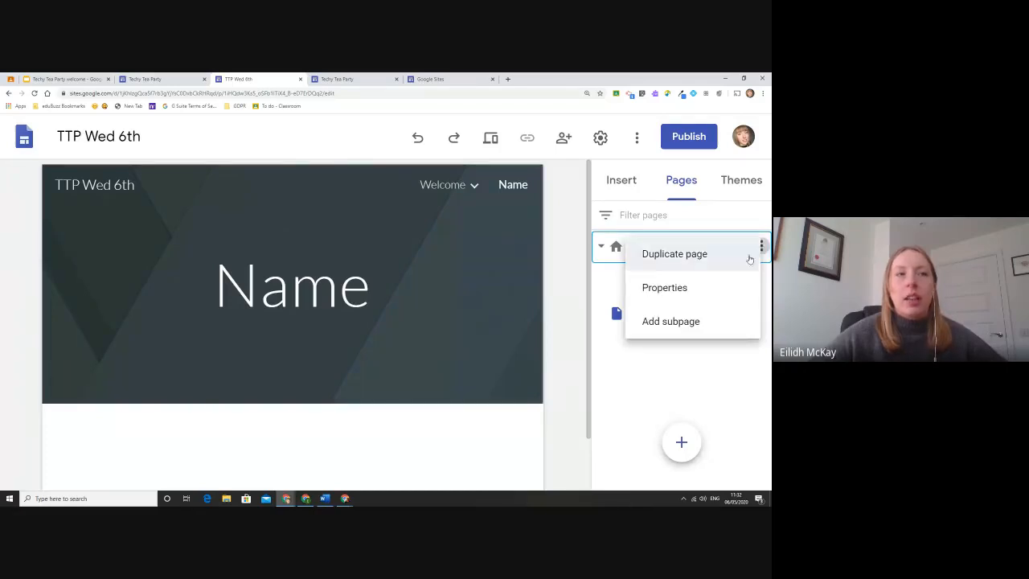
click(705, 361)
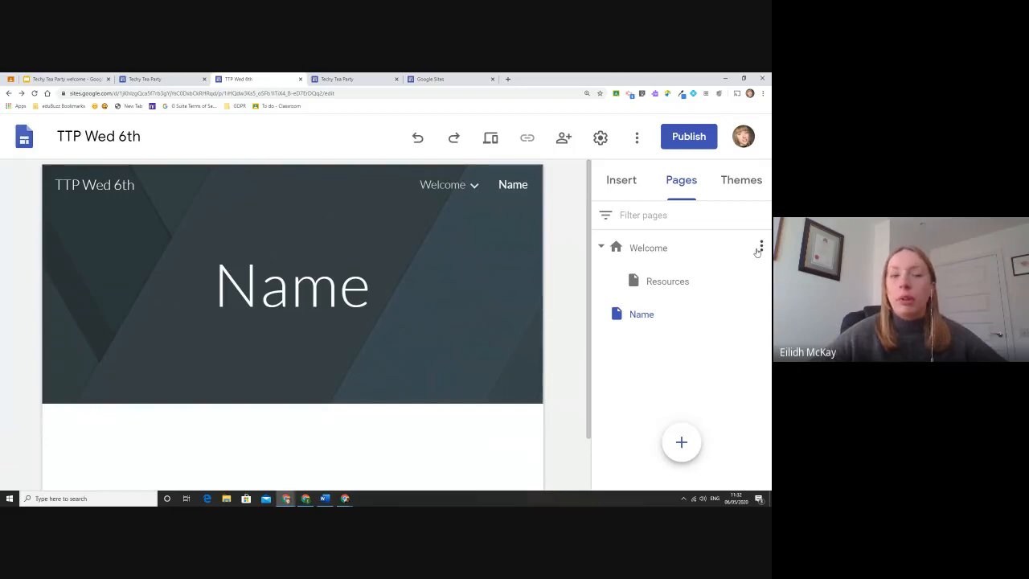
click(762, 247)
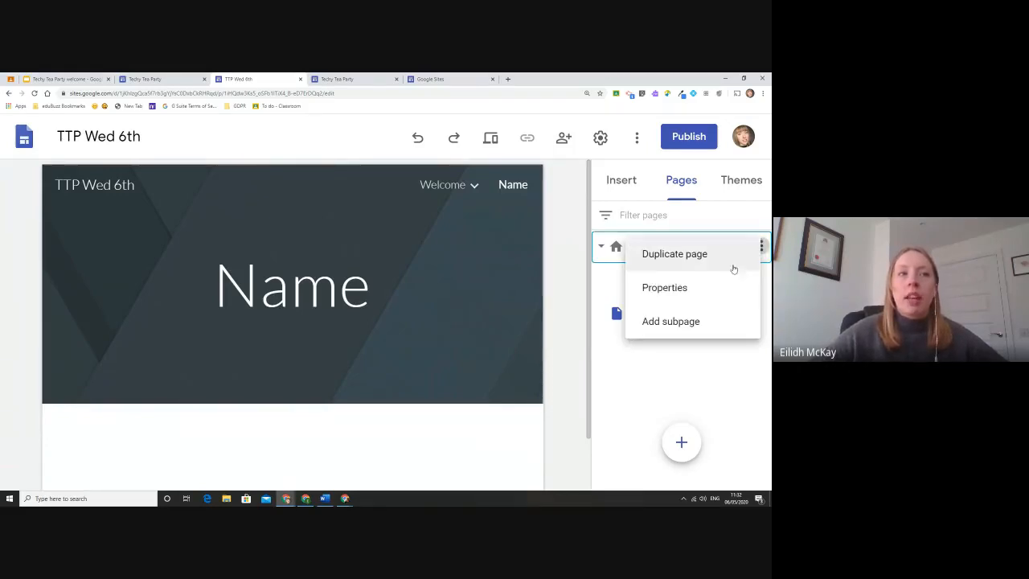
click(711, 321)
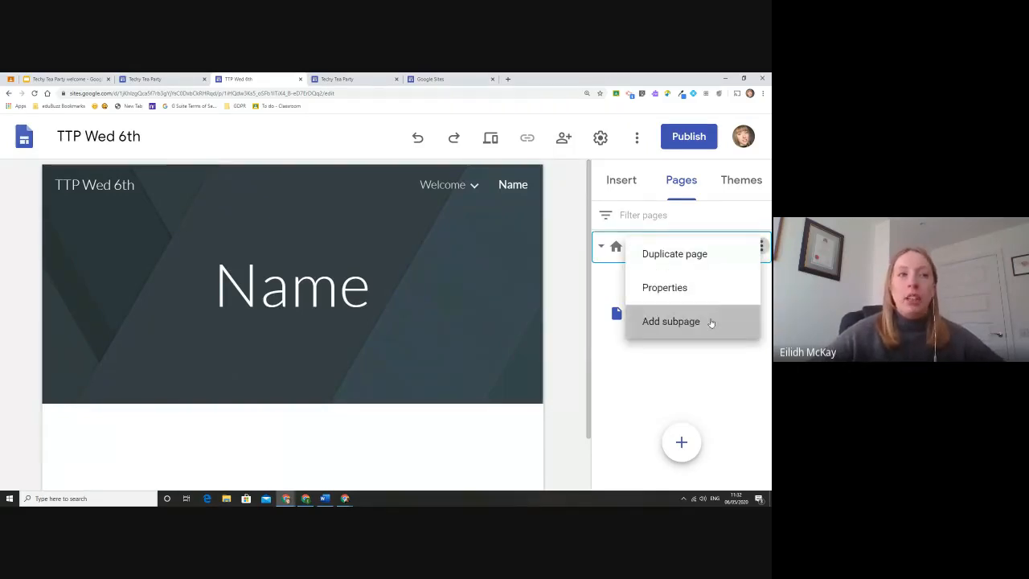
text(Name 2)
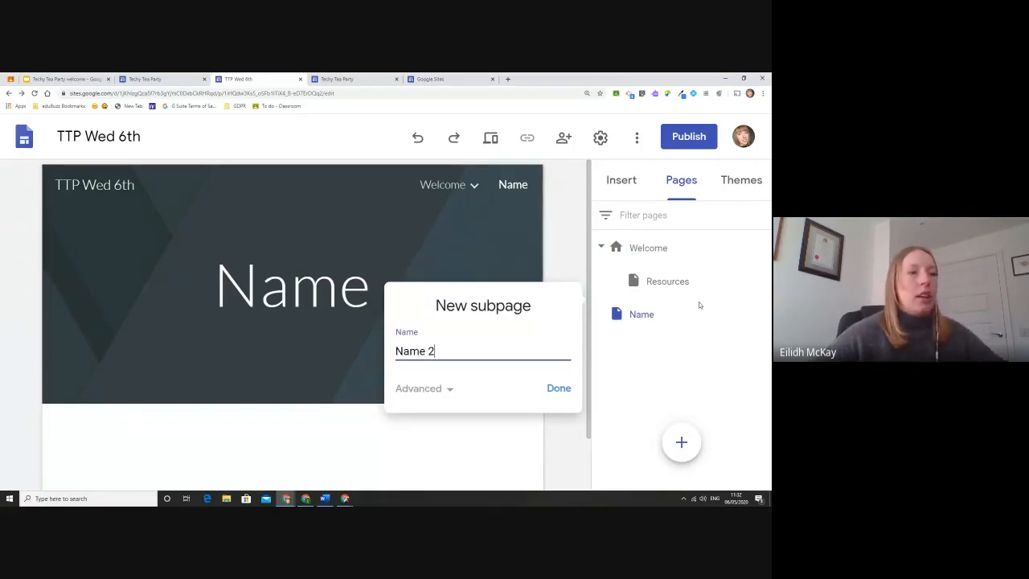
click(559, 389)
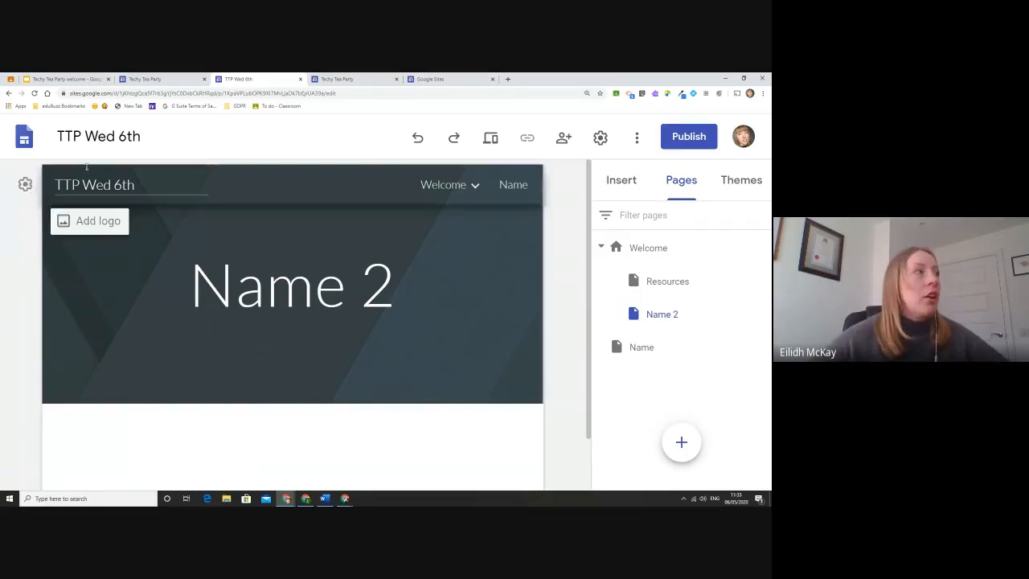
click(11, 79)
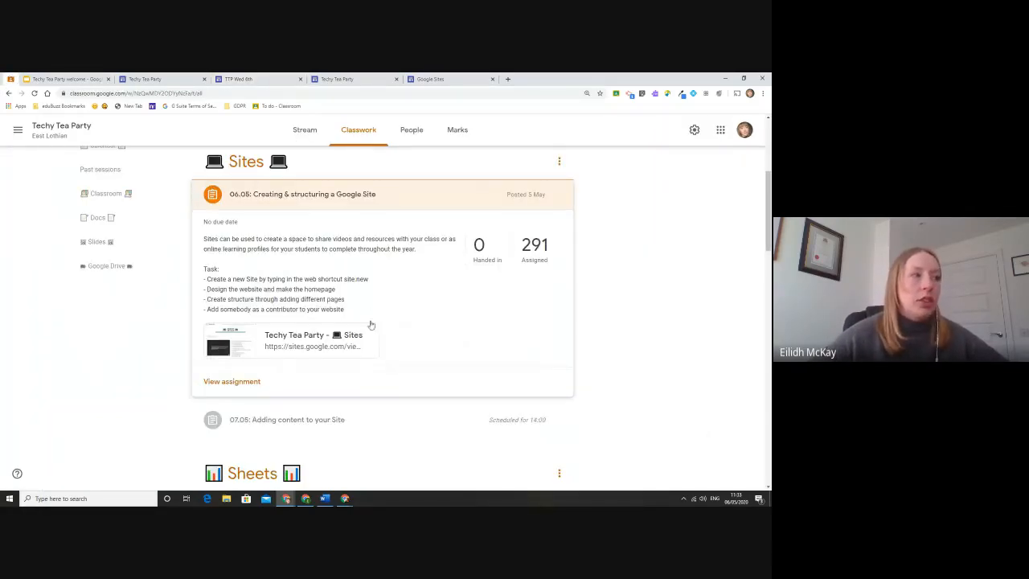
Return to the Techy Tea Party site in the Sites editor.
click(161, 79)
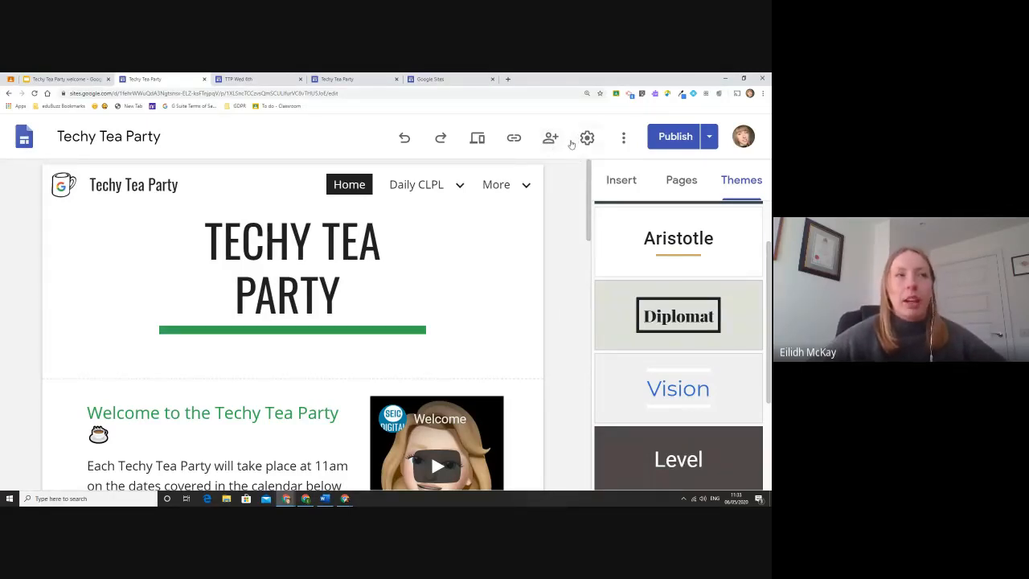
Check Techy Tea Party's sharing settings, then open the TTP Wed 6th sharing settings.
click(550, 137)
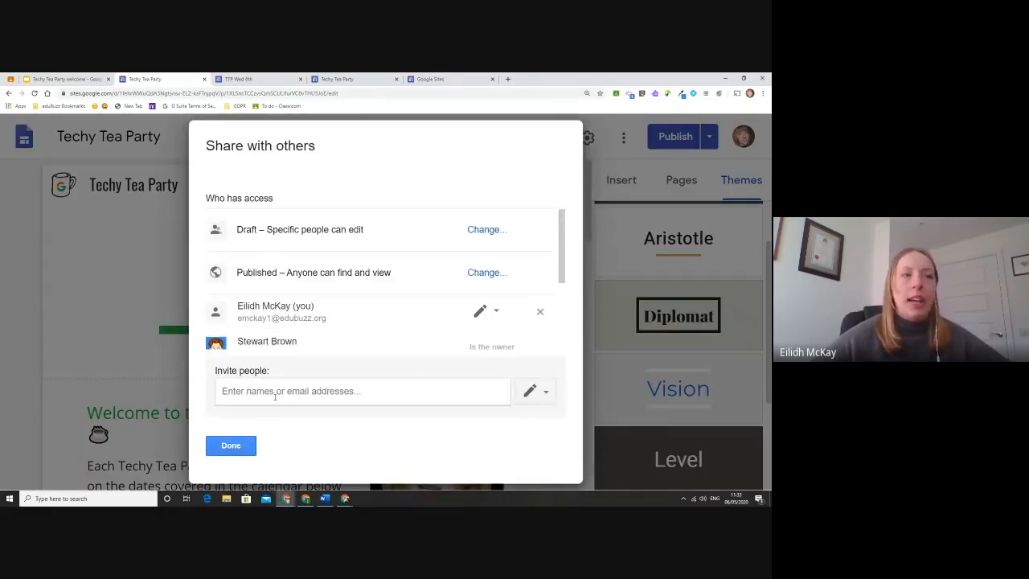
scroll(363, 317, down, 3)
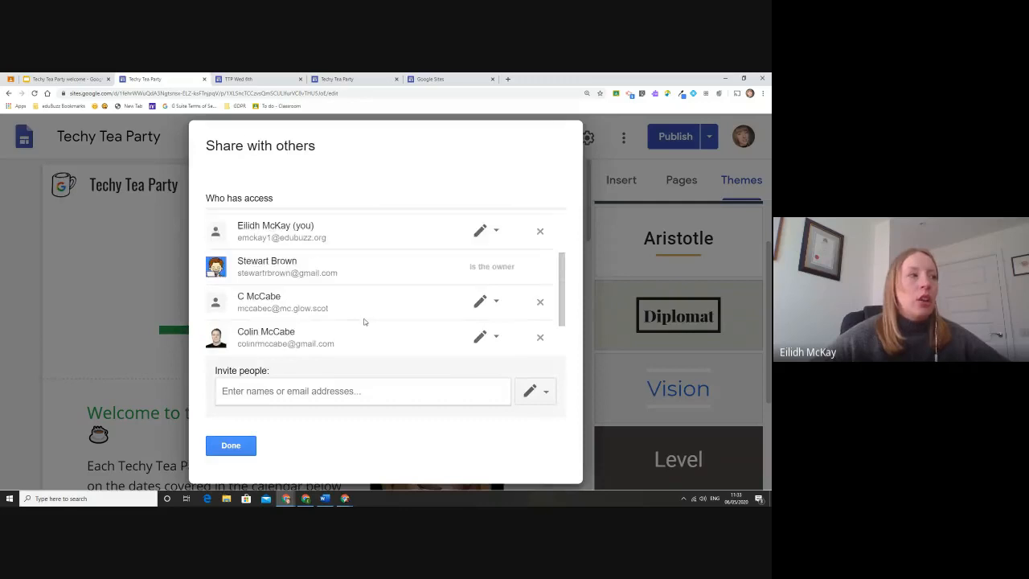
scroll(363, 319, up, 3)
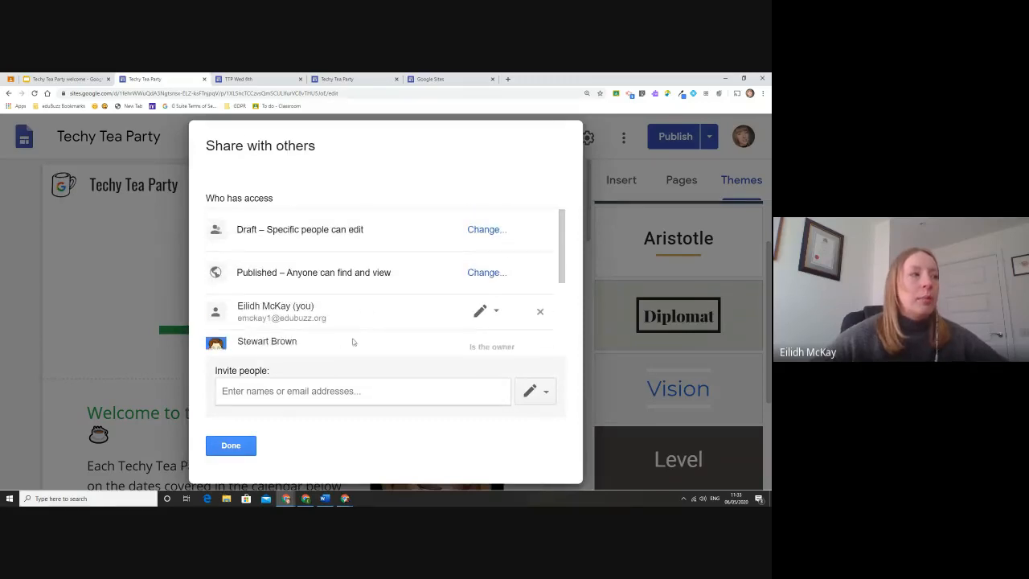
click(286, 392)
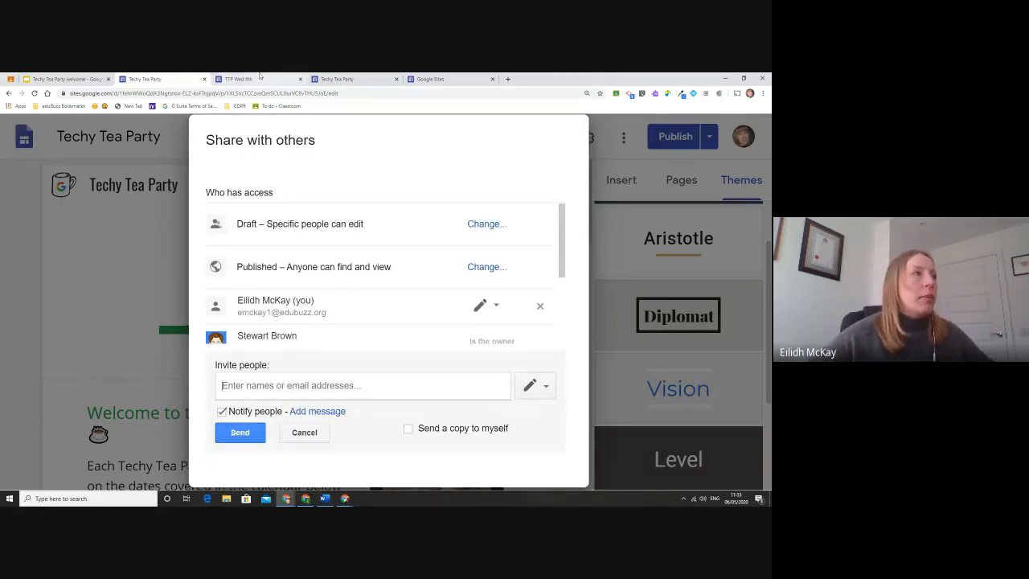
click(241, 79)
click(567, 153)
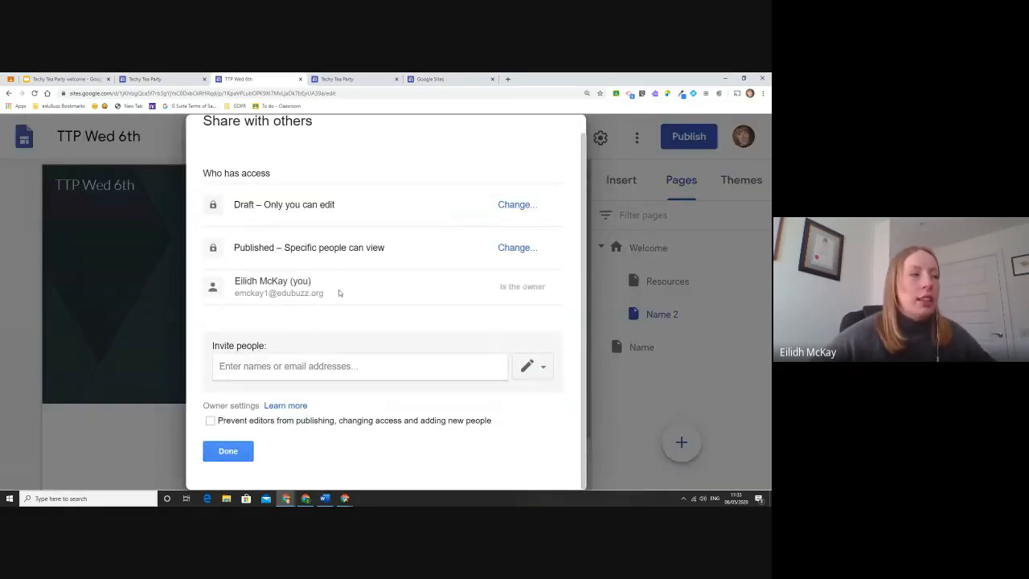
click(295, 366)
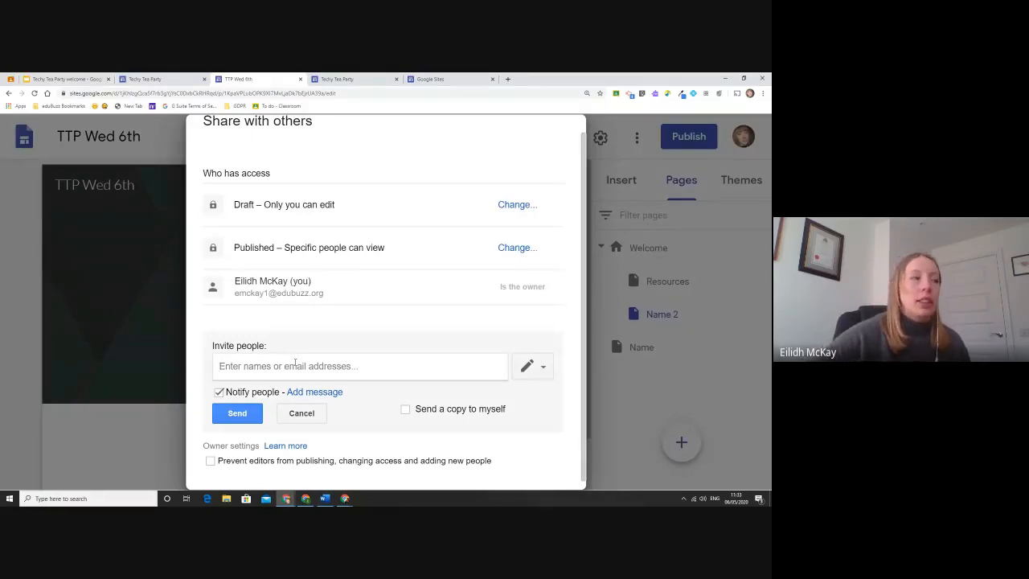
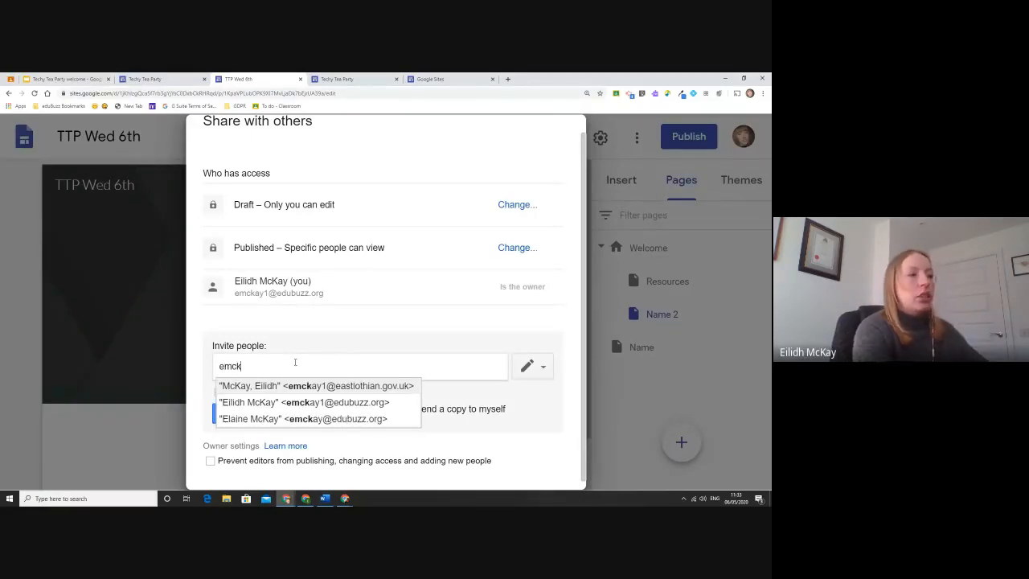
click(306, 402)
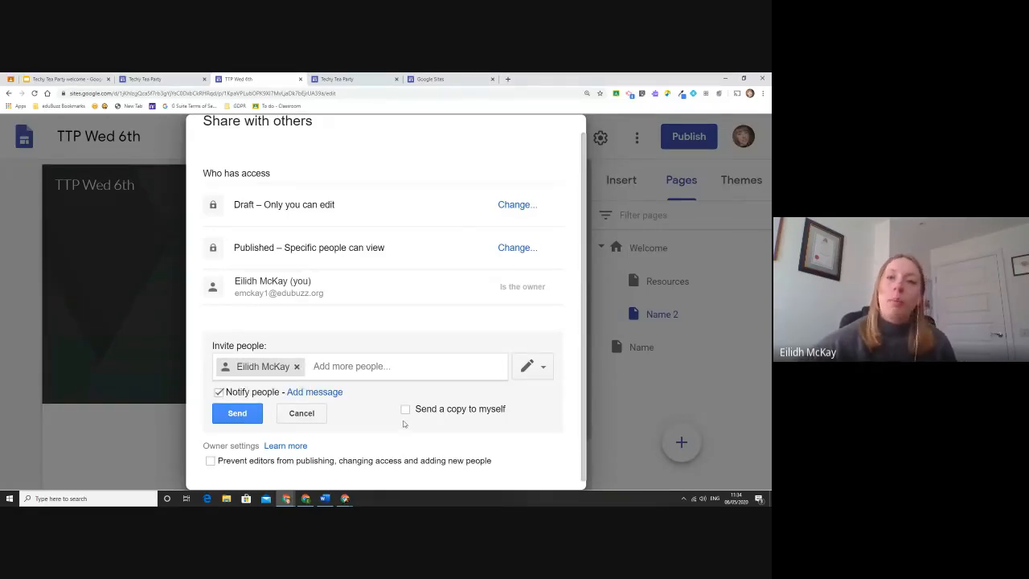
click(321, 415)
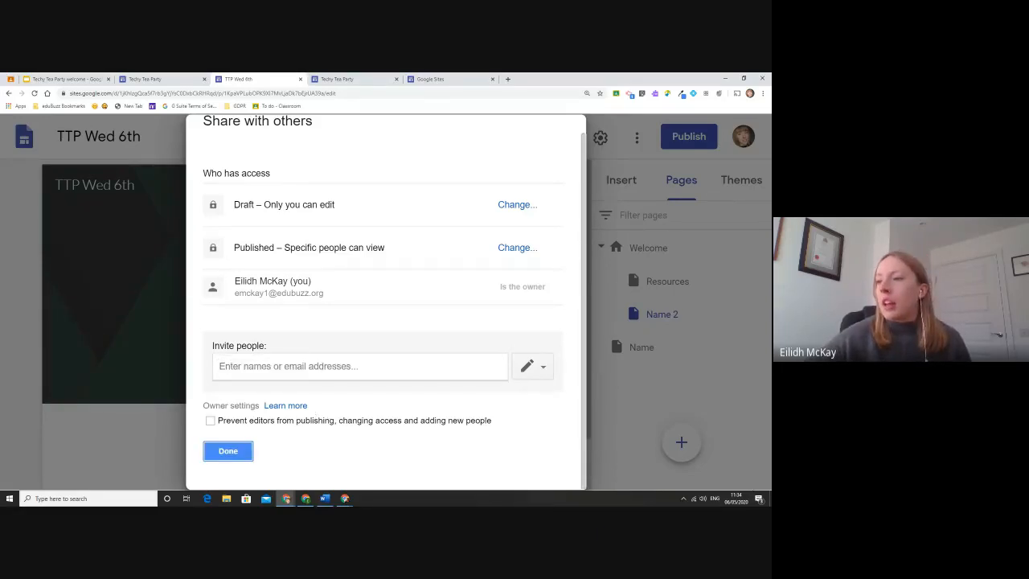
key(alt+Tab)
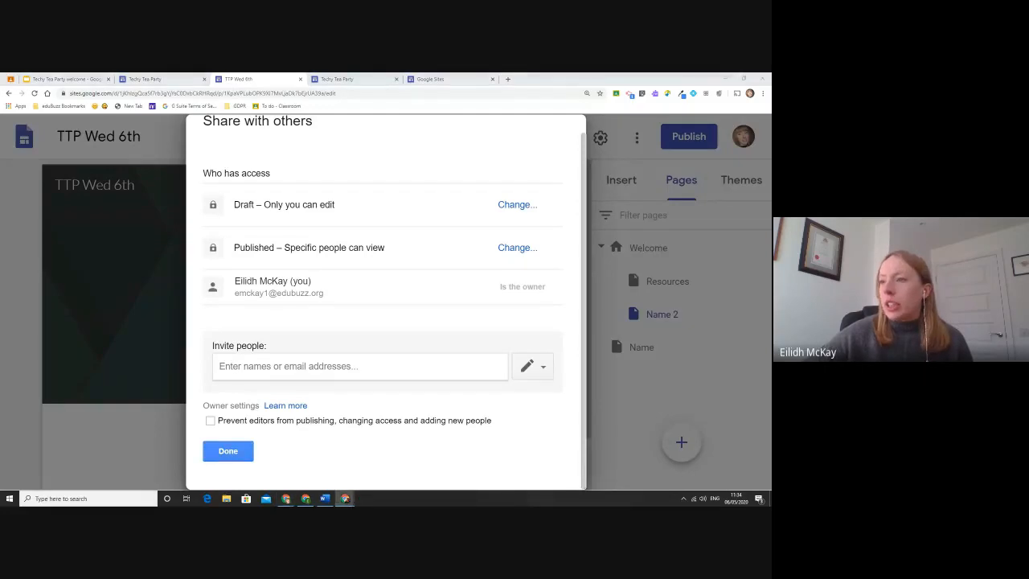